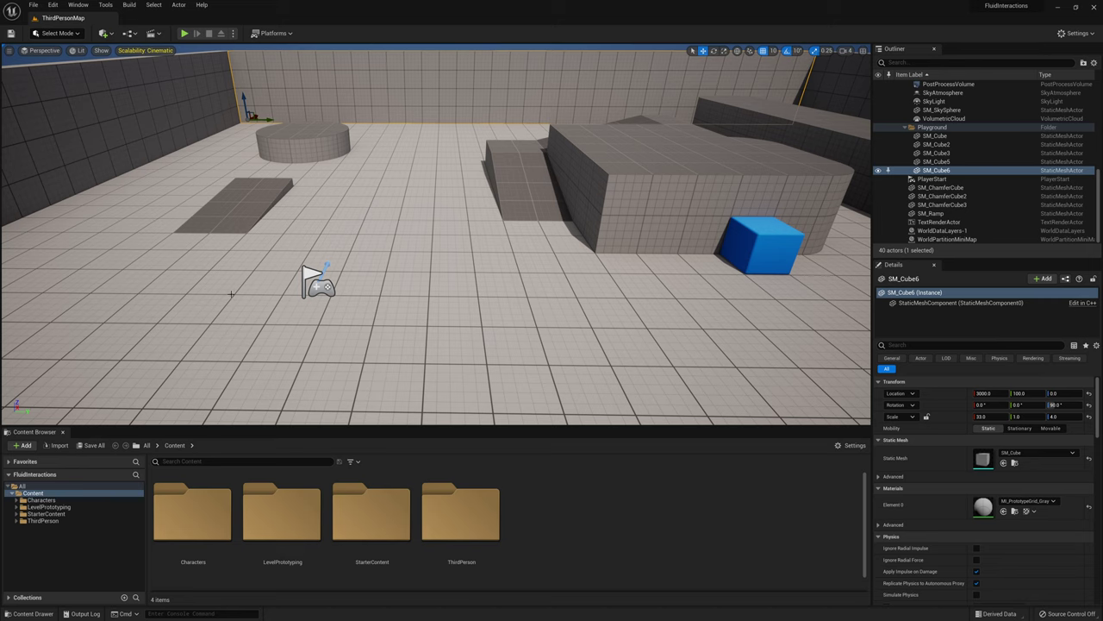
Step: Search the project's plugins for niagara and check whether the NiagaraFluids plugin is enabled
click(53, 4)
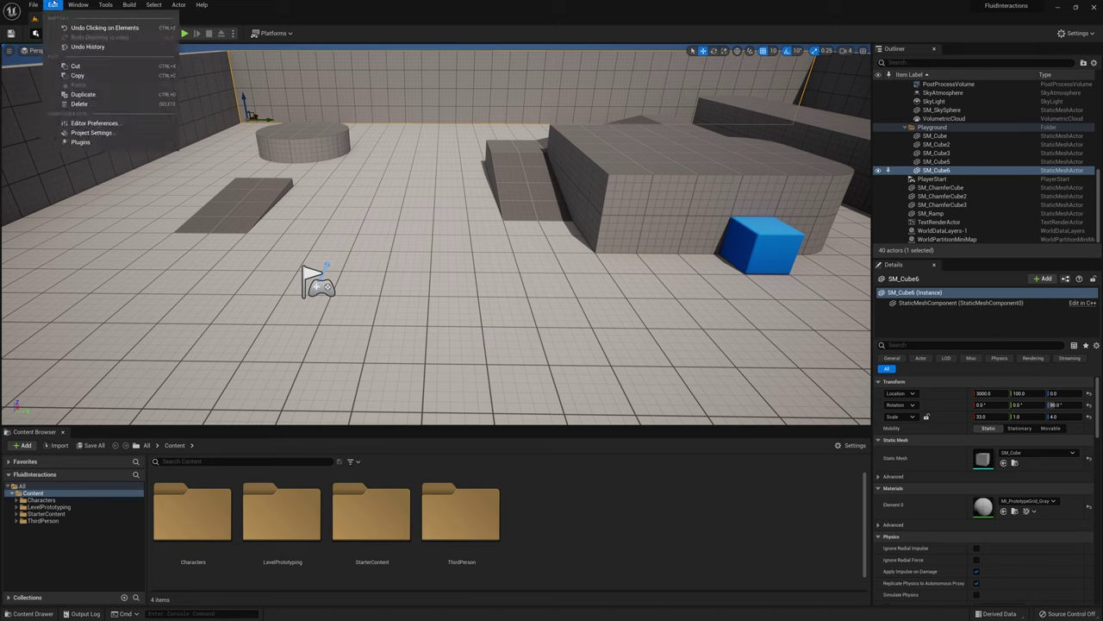
click(90, 143)
drag(52, 20, 276, 78)
text(niagara)
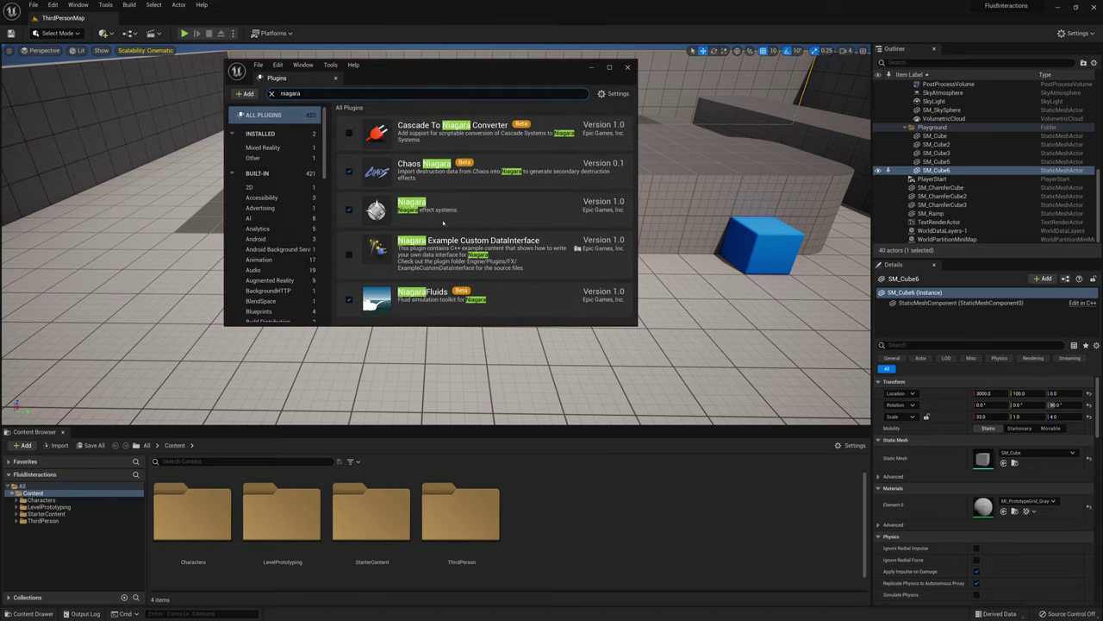
click(434, 298)
click(629, 68)
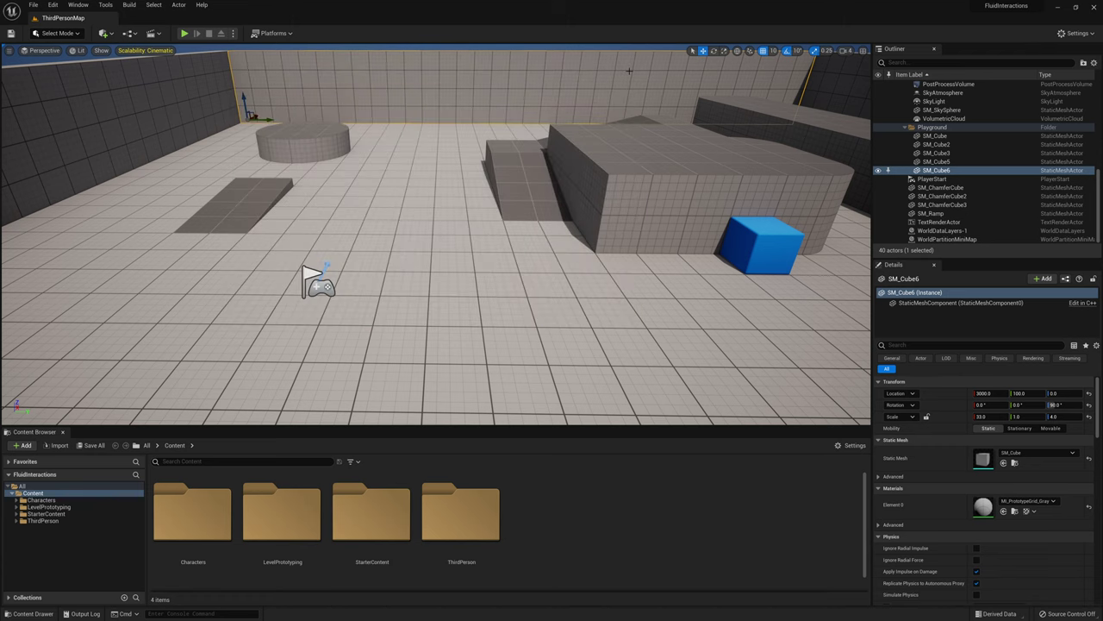
Step: Play the level in the editor, run the character around near the ramp and block, and end the play session
click(184, 33)
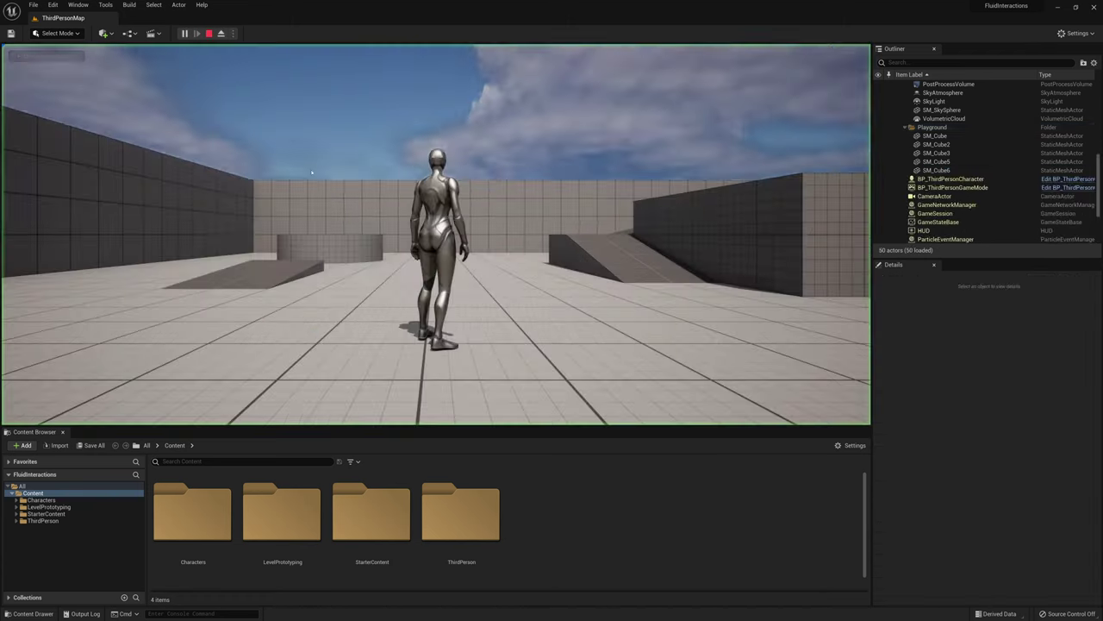
key(w)
key(w)
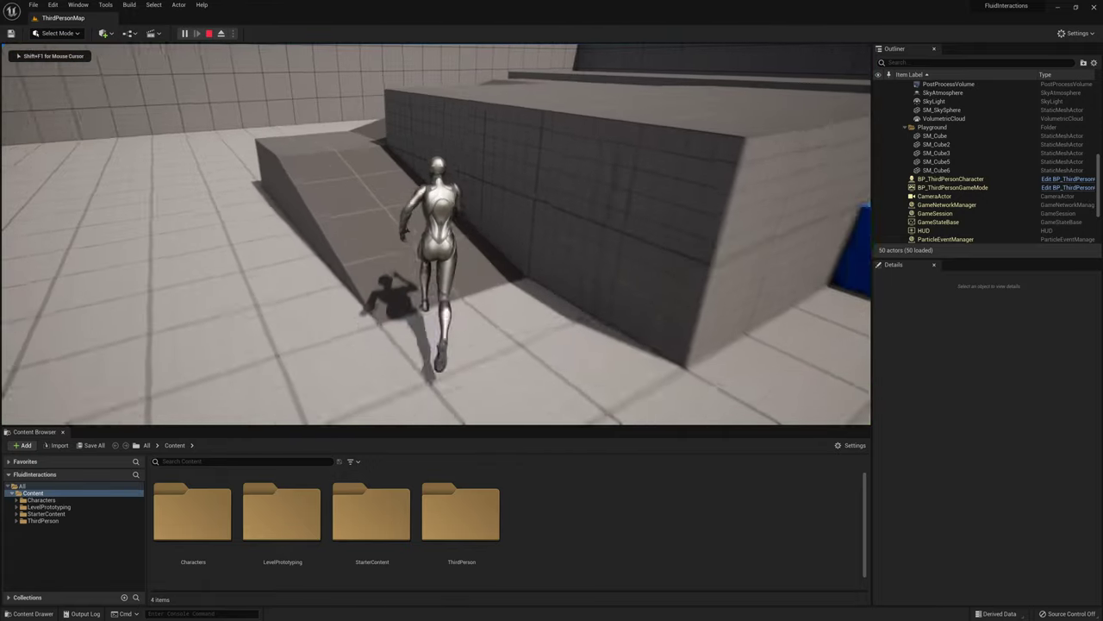
key(s)
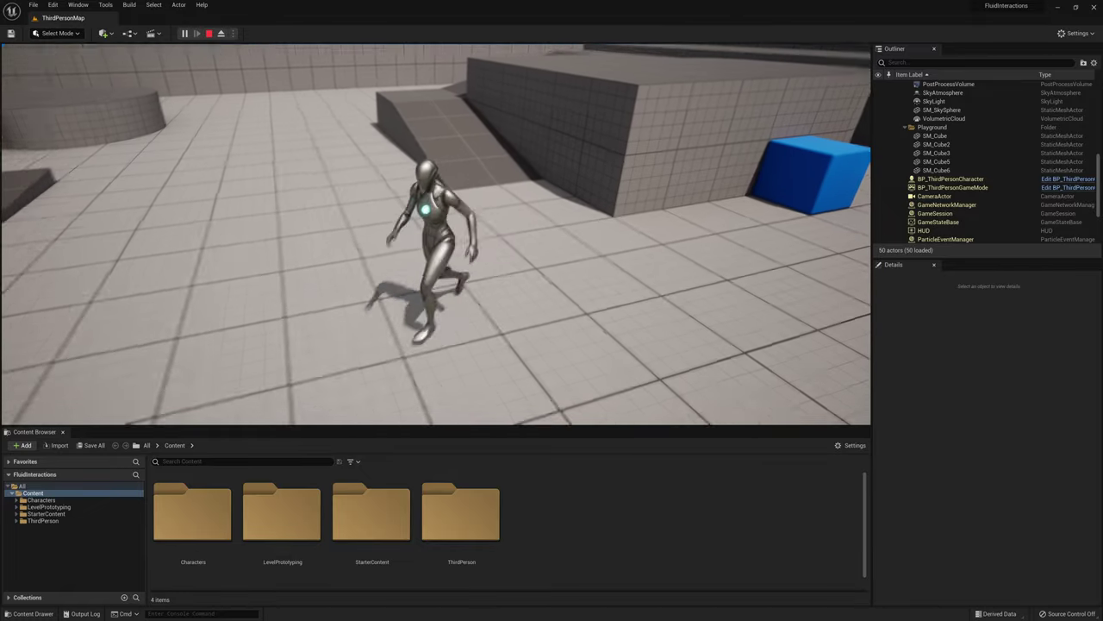
key(Escape)
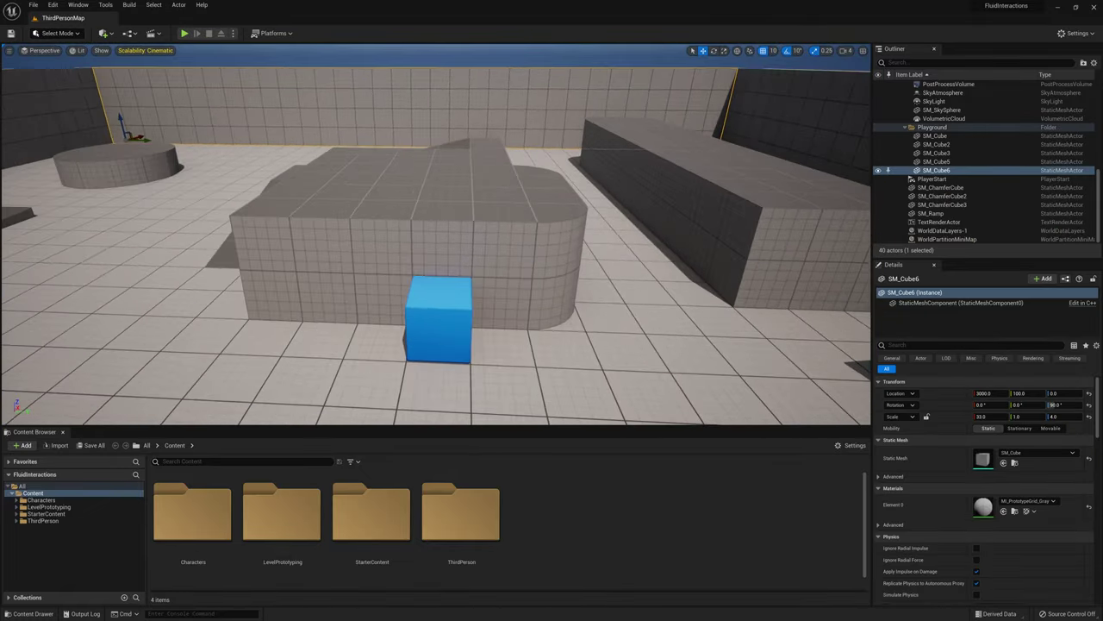
Step: Add a basic cylinder shape to the level at the large block beside the blue cube
right_drag(436, 235, 582, 139)
mouse_move(437, 235)
right_down()
mouse_move(259, 362)
mouse_move(254, 418)
mouse_move(254, 370)
mouse_move(440, 222)
right_up()
key(s)
key(w)
key(s)
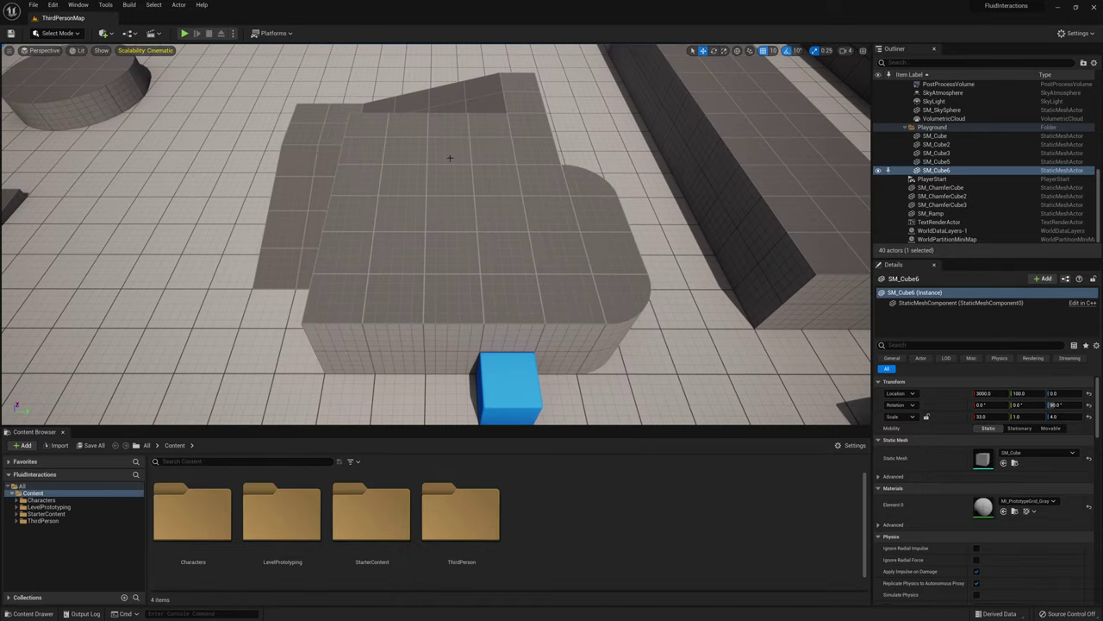
click(408, 266)
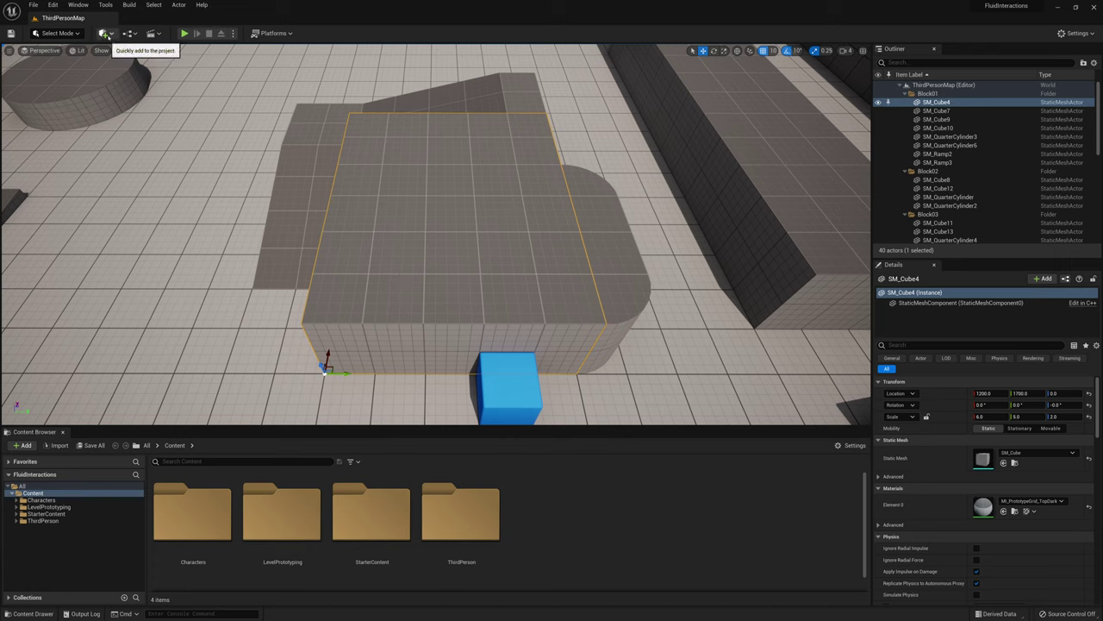
click(105, 34)
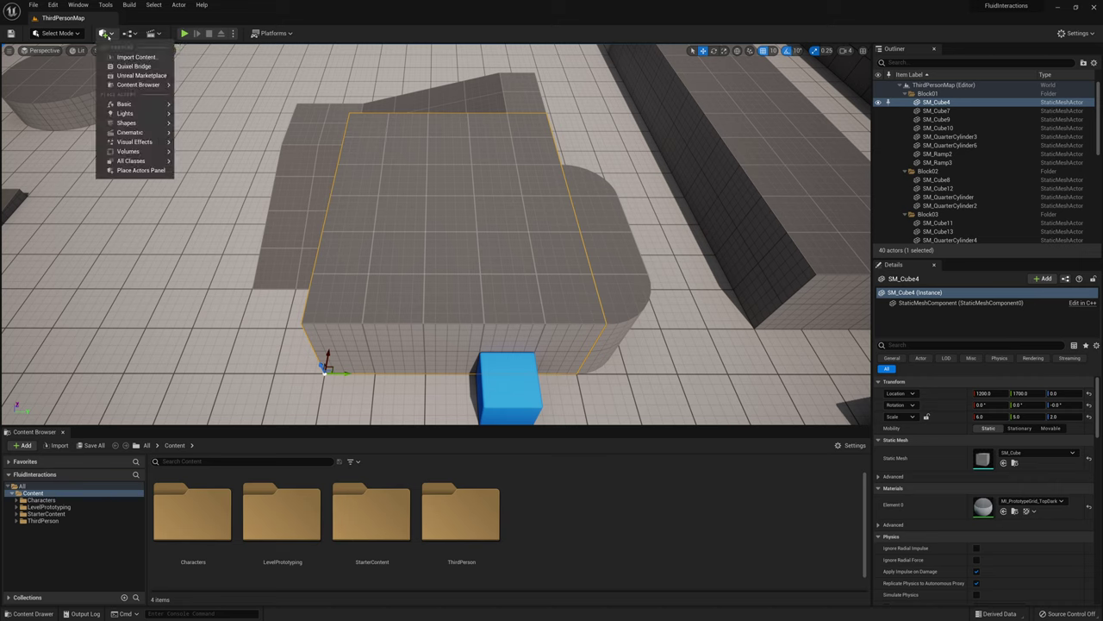
mouse_move(138, 122)
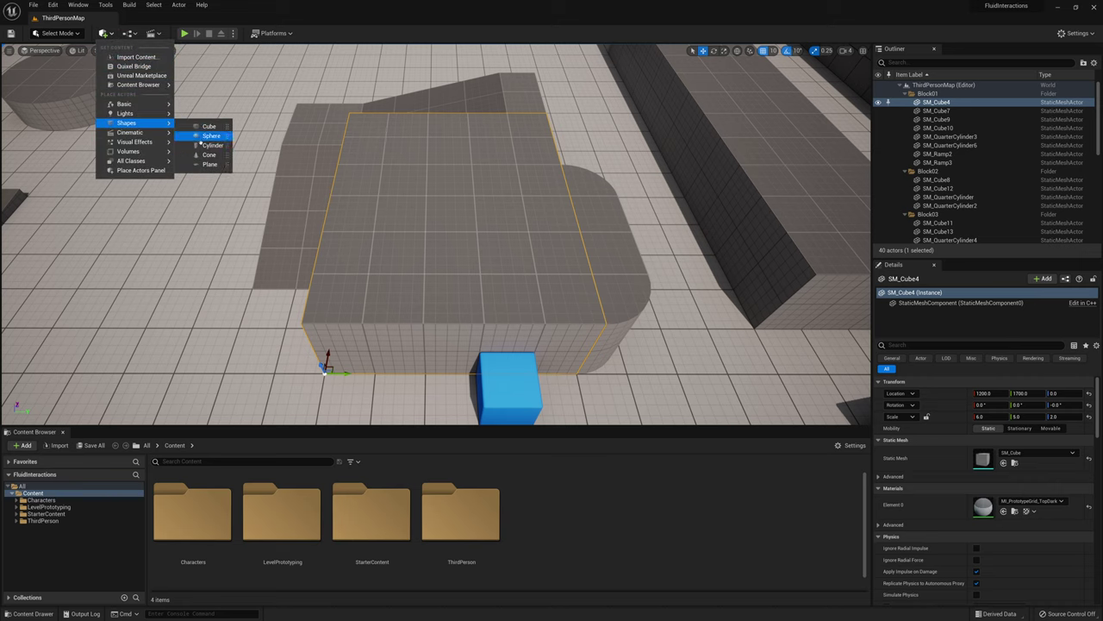
click(204, 146)
Step: Scale the cylinder uniformly to 3.0
key(space)
key(space)
drag(435, 230, 467, 235)
key(space)
right_drag(467, 235, 507, 247)
key(w)
key(s)
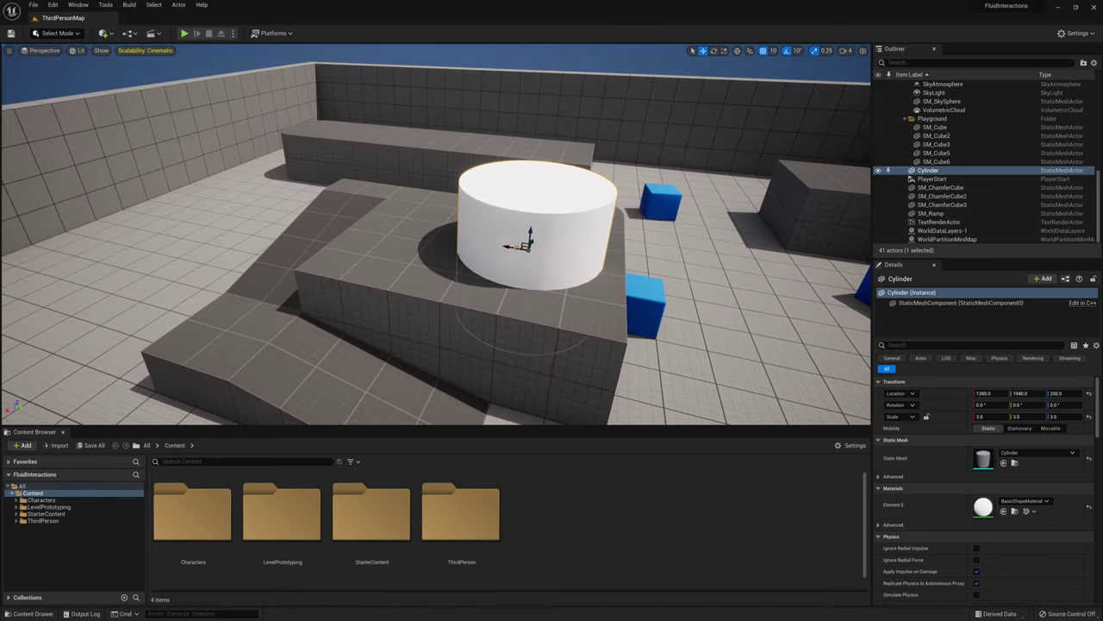
Step: Enlarge the cylinder to a uniform scale of 4.0 and move it along X to 1480
drag(507, 247, 517, 226)
key(r)
right_drag(517, 226, 112, 241)
key(d)
key(s)
key(d)
key(w)
key(d)
key(w)
key(s)
key(w)
mouse_move(506, 209)
mouse_down()
mouse_move(472, 209)
mouse_move(512, 209)
mouse_up()
right_drag(512, 209, 461, 188)
key(w)
key(a)
key(s)
key(d)
key(w)
key(s)
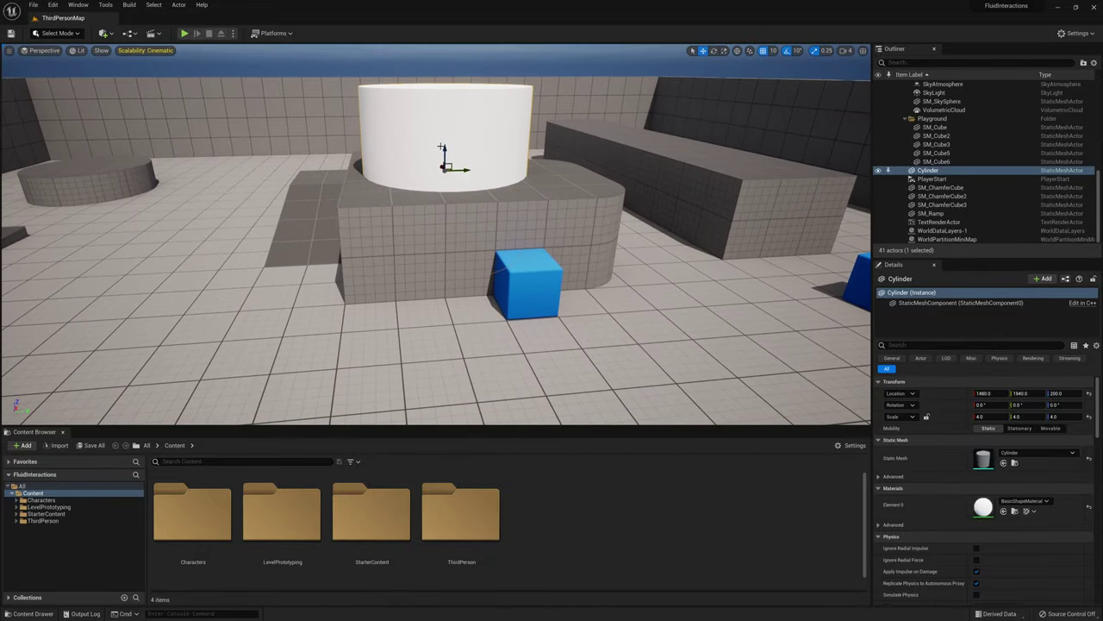
Step: Raise the cylinder on the block to a Z location of 210
drag(444, 153, 444, 149)
right_drag(445, 144, 496, 155)
key(w)
key(a)
key(s)
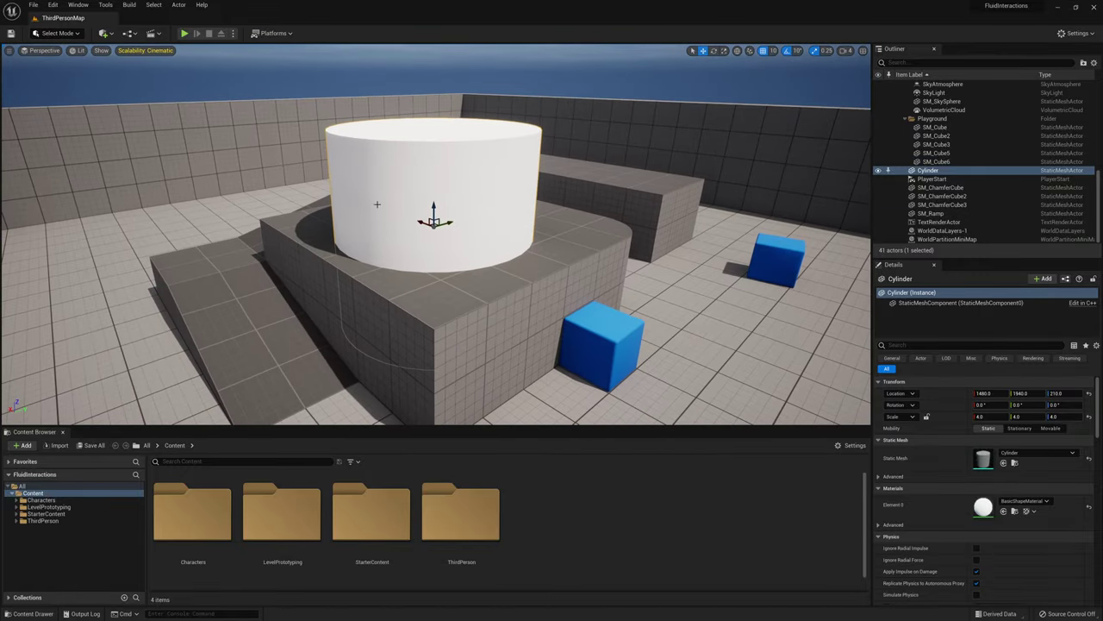
Step: Select the large block under the cylinder and switch the editor to Modeling mode
click(445, 298)
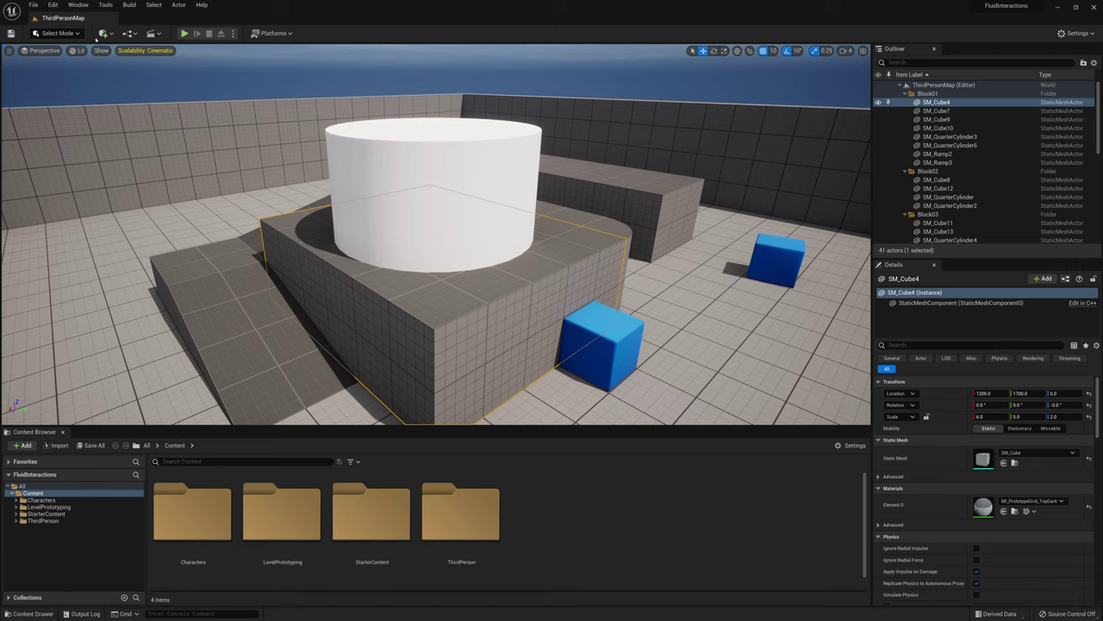
click(35, 33)
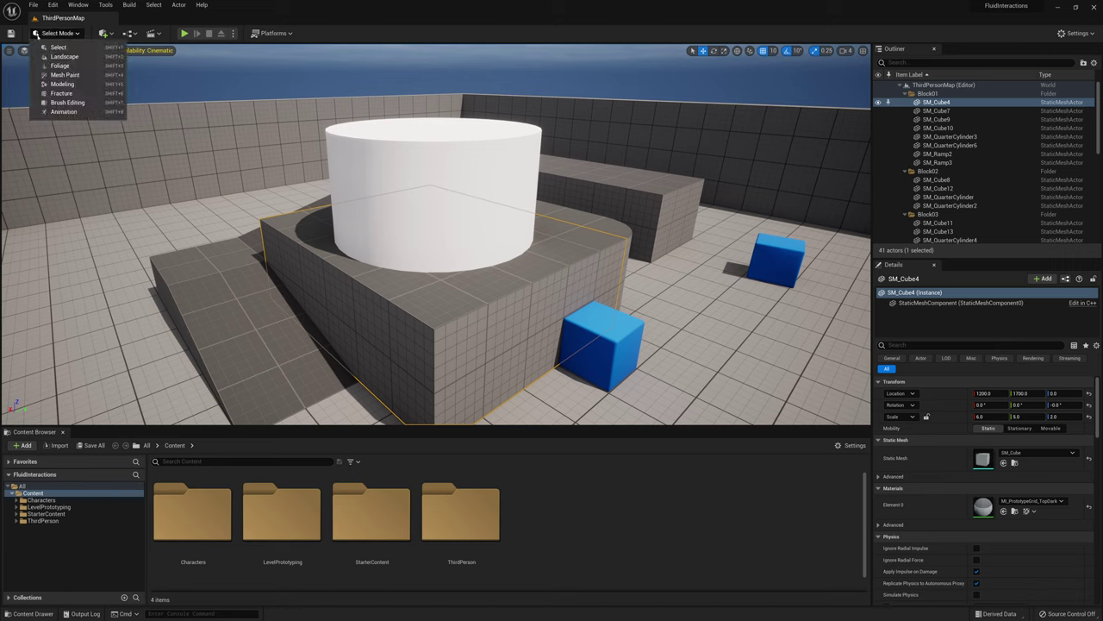
click(62, 84)
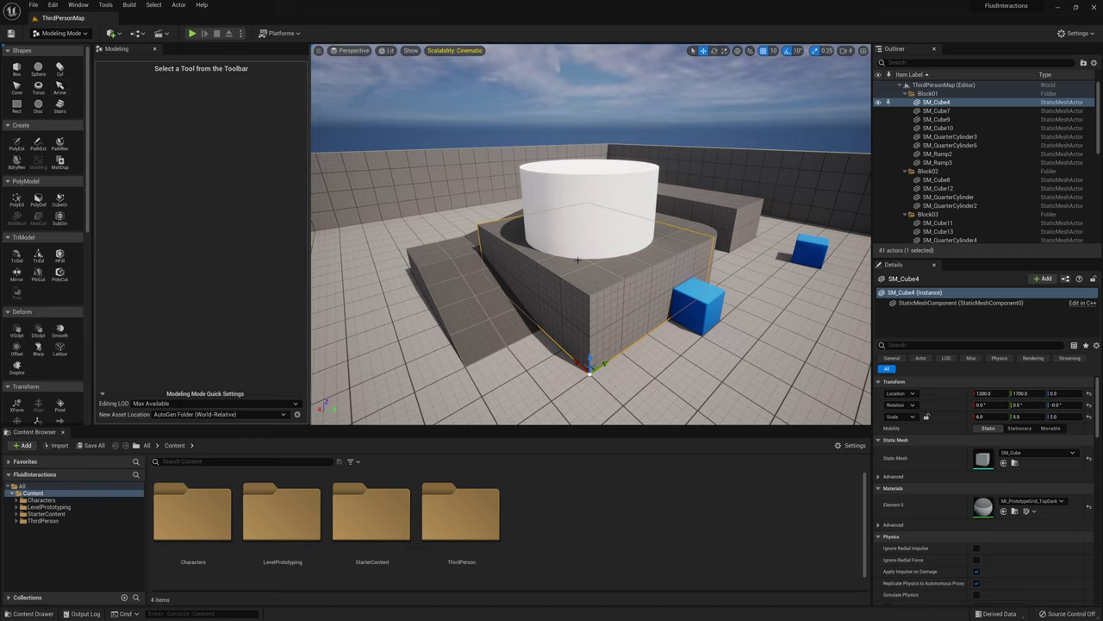
Step: Try to subtract the cylinder from the large block with a Voxel Boolean using the A - B operation
click(565, 204)
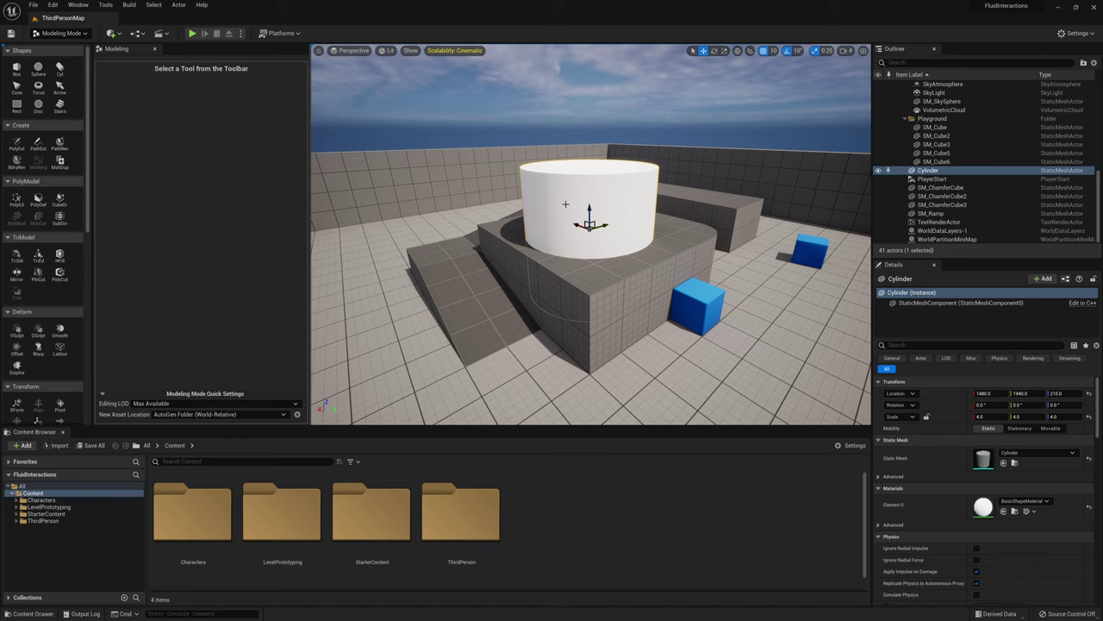
click(570, 274)
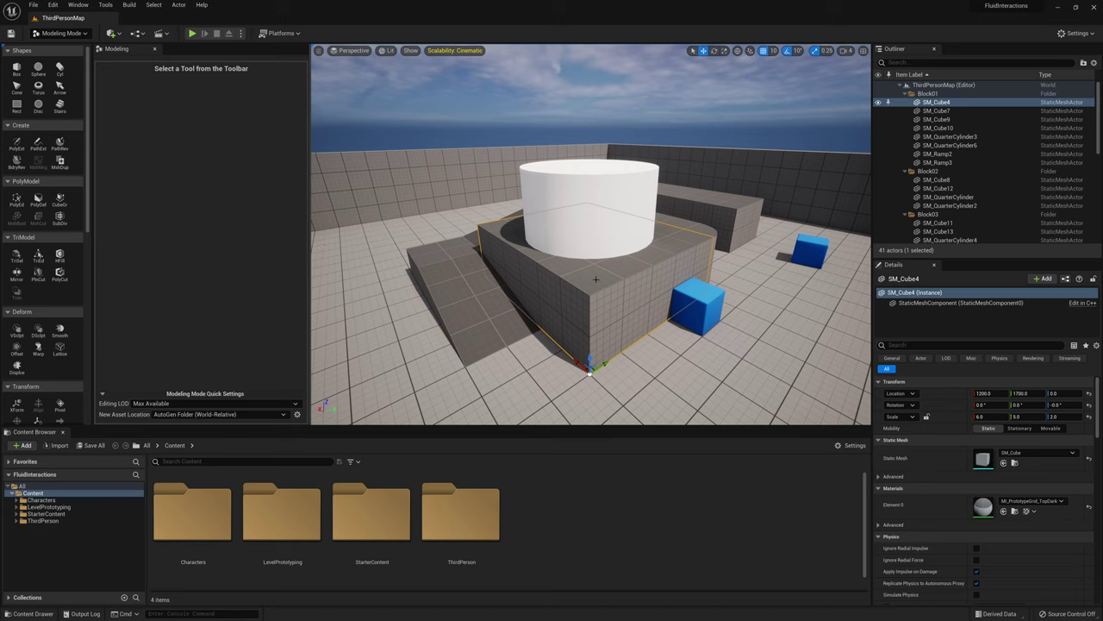
ctrl+click(583, 219)
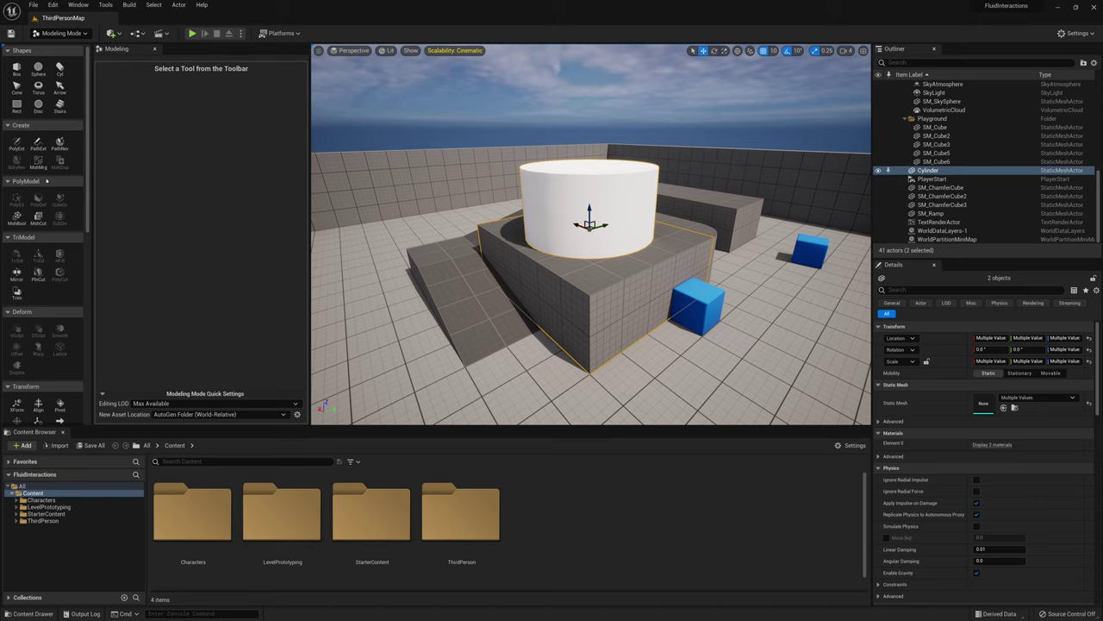
scroll(37, 290, down, 2)
scroll(37, 290, down, 6)
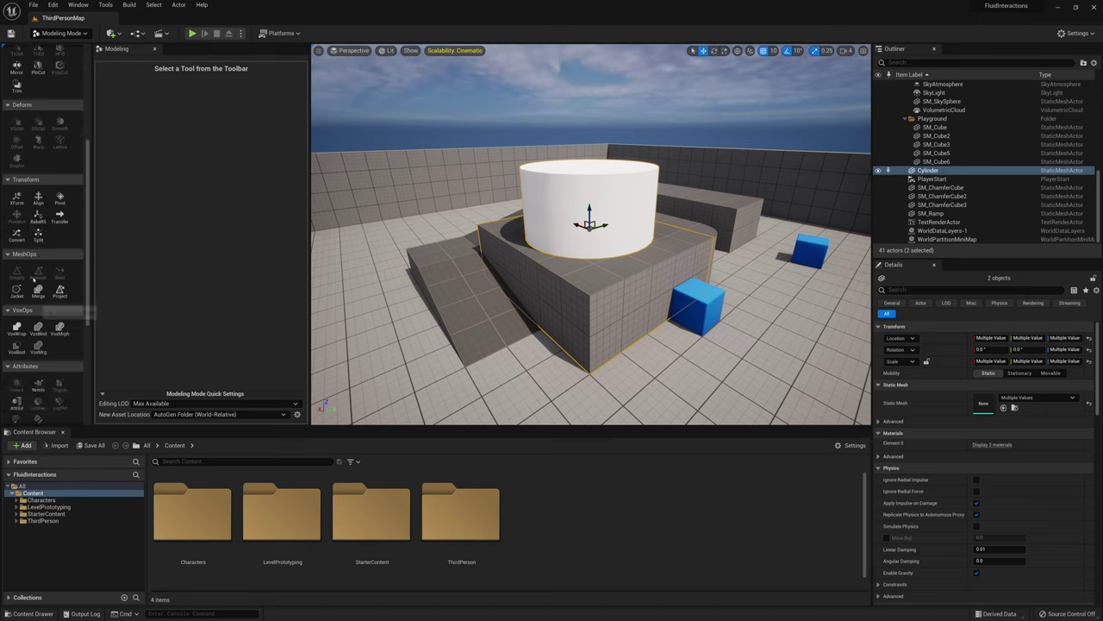
scroll(33, 278, down, 4)
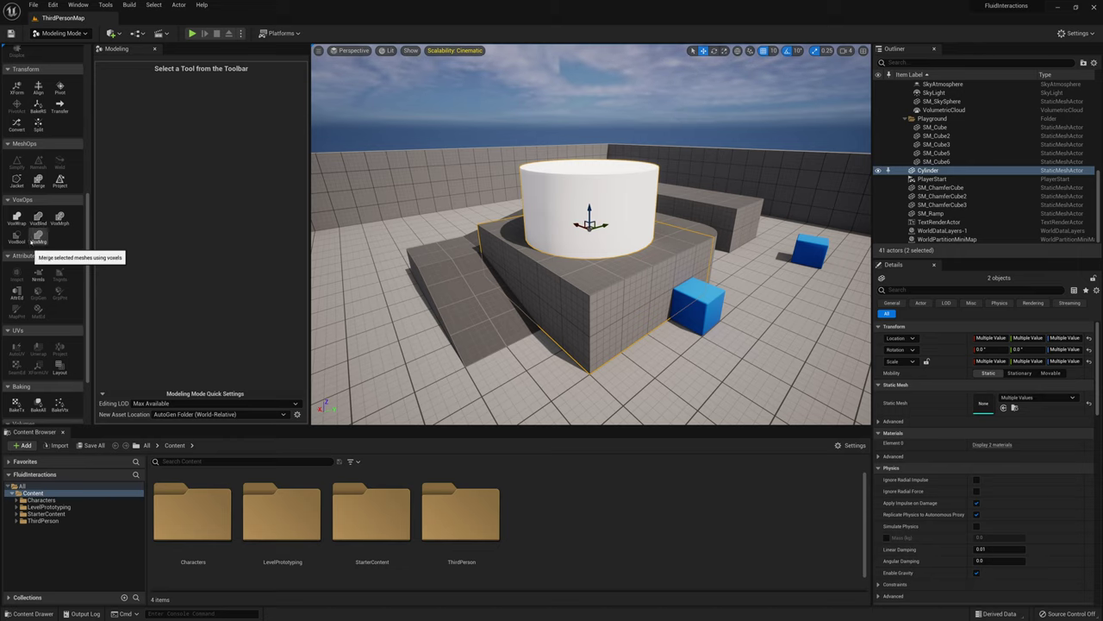
click(17, 240)
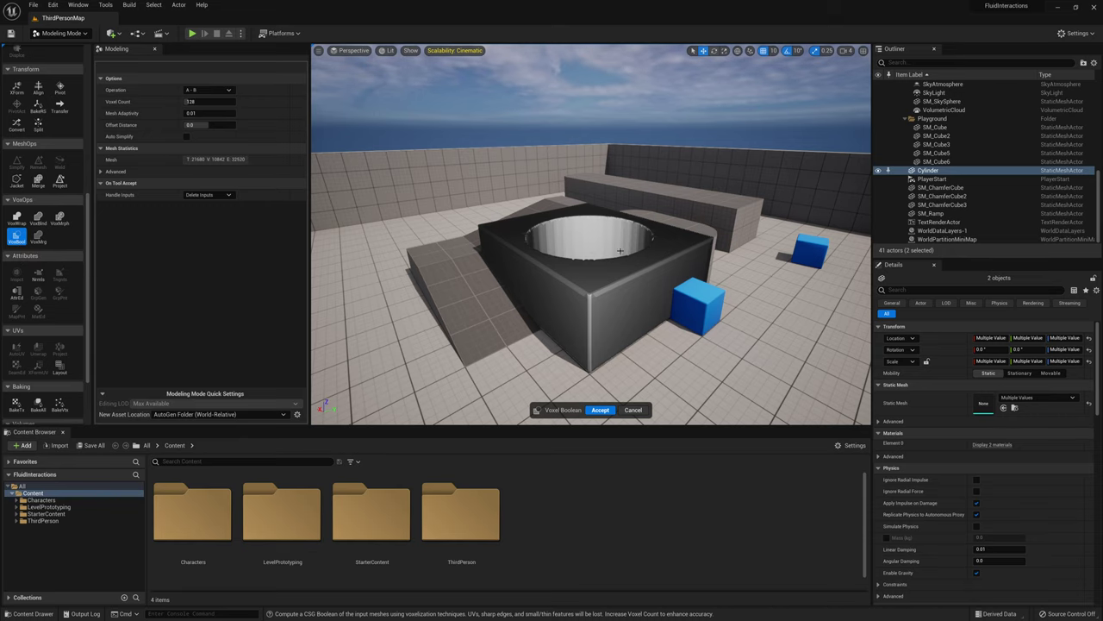
click(600, 409)
Step: Inspect the edges of the hole in the block up close and undo the voxel boolean
key(w)
right_drag(591, 234, 594, 301)
key(s)
scroll(545, 272, down, 3)
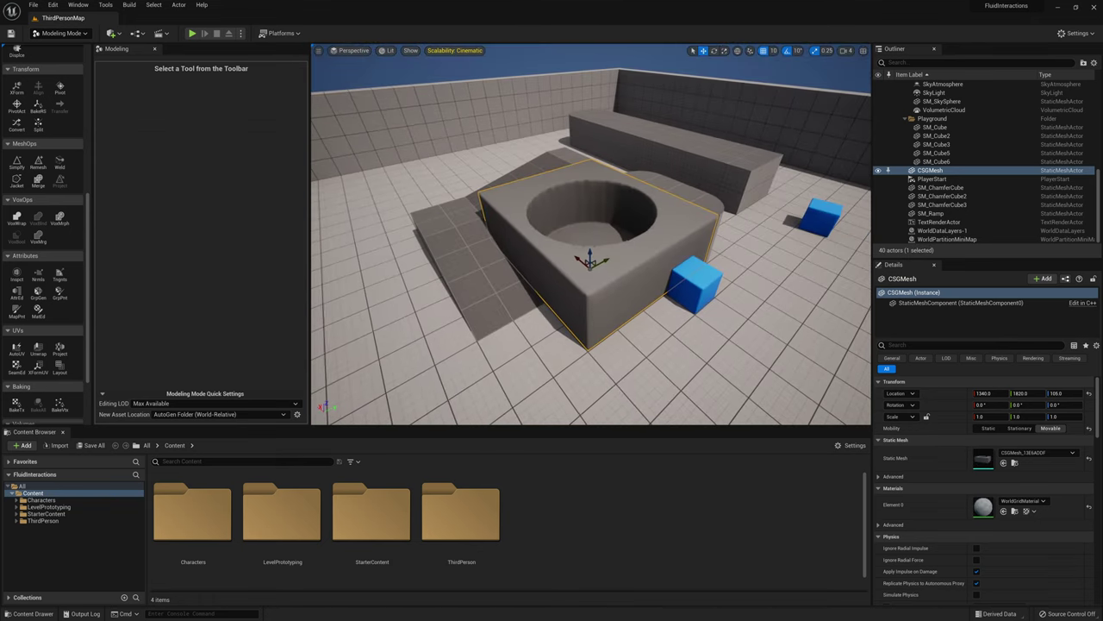
scroll(545, 272, up, 5)
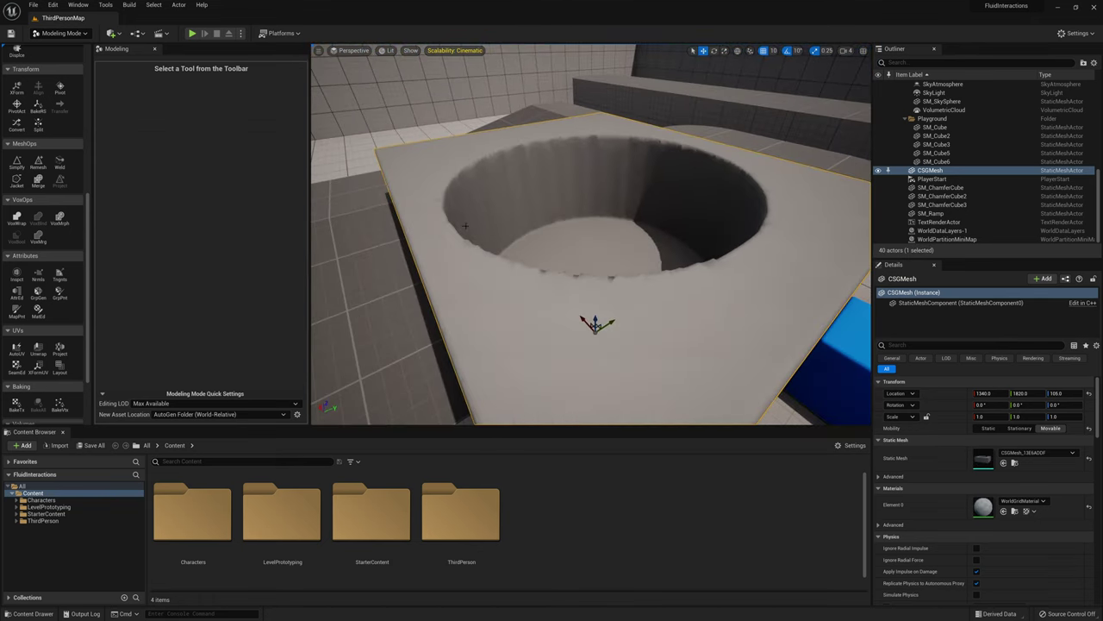
scroll(546, 273, down, 5)
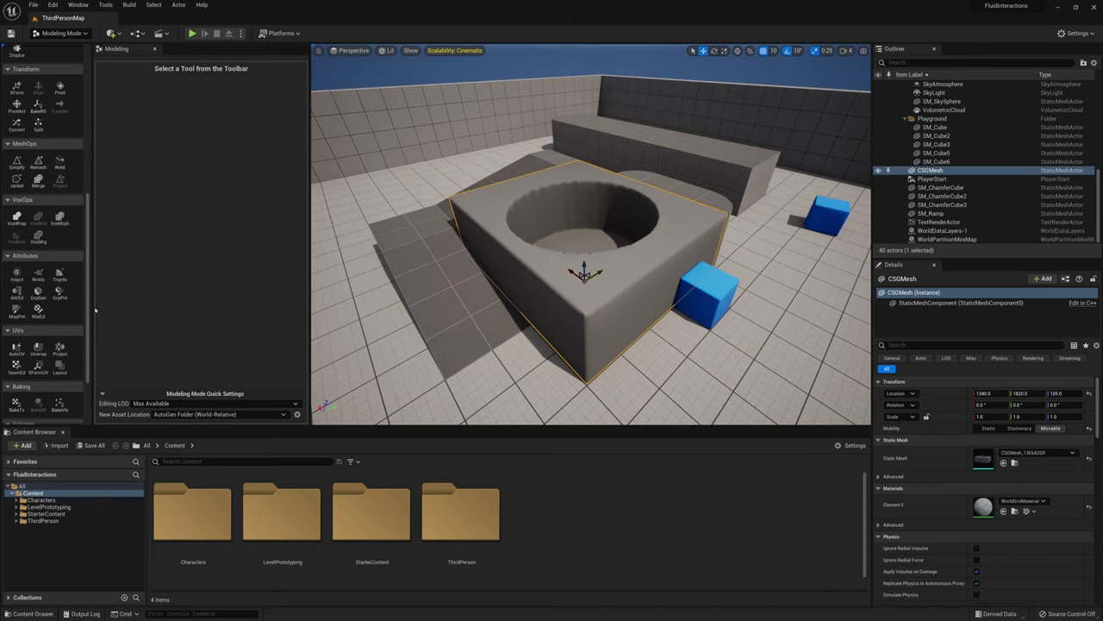
key(ctrl+z)
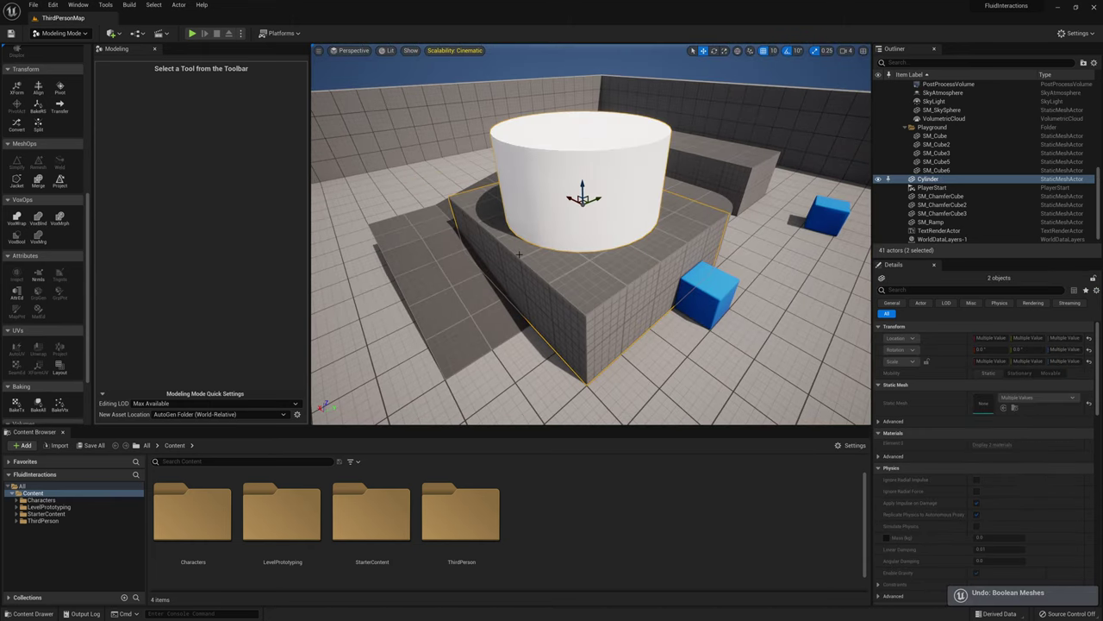
Step: Subtract the cylinder from the large block with a Mesh Boolean using the Difference A - B operation
click(569, 299)
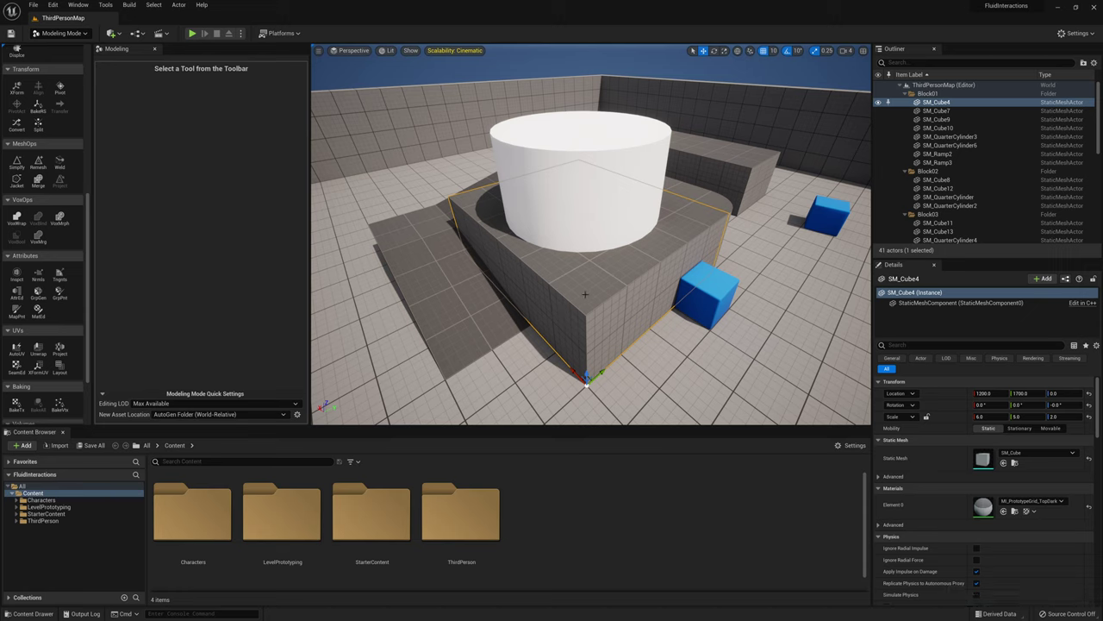
ctrl+click(573, 216)
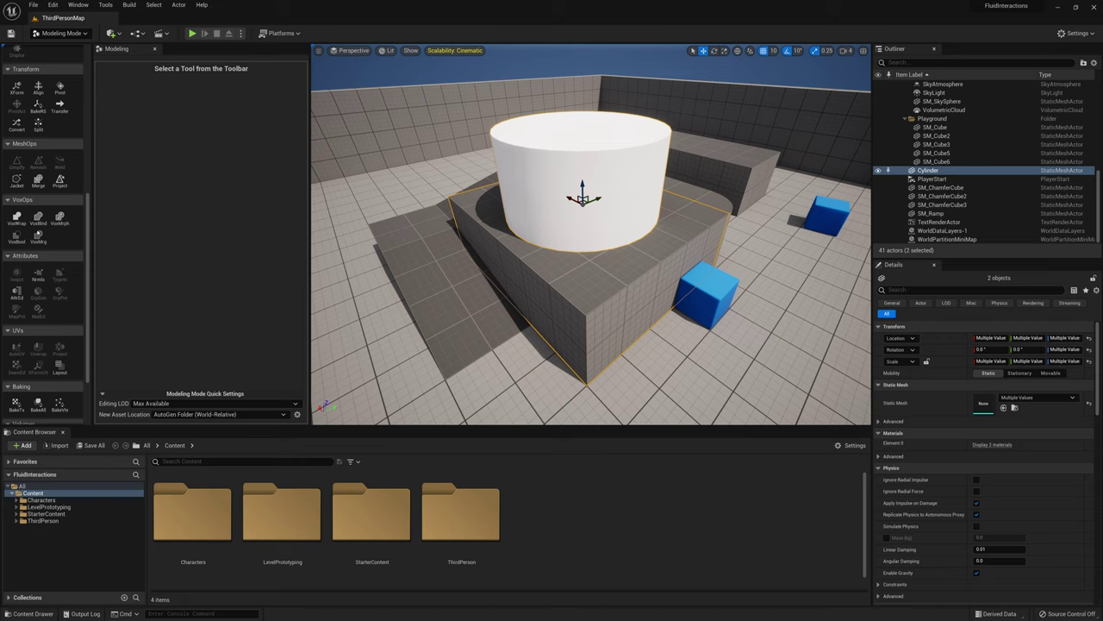
scroll(44, 240, down, 1)
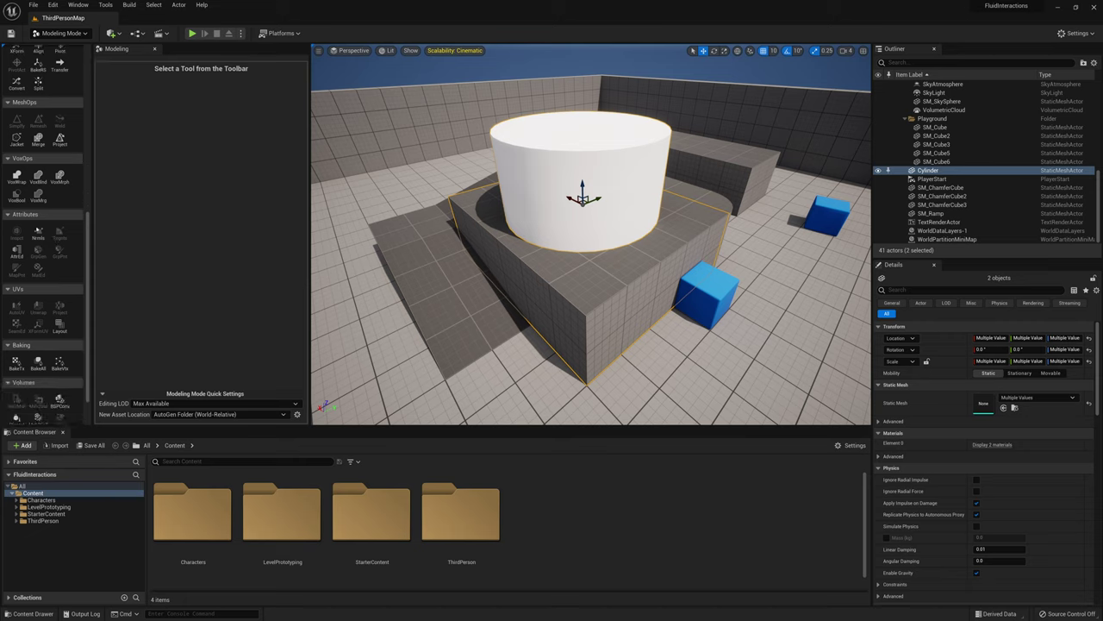
scroll(39, 195, down, 1)
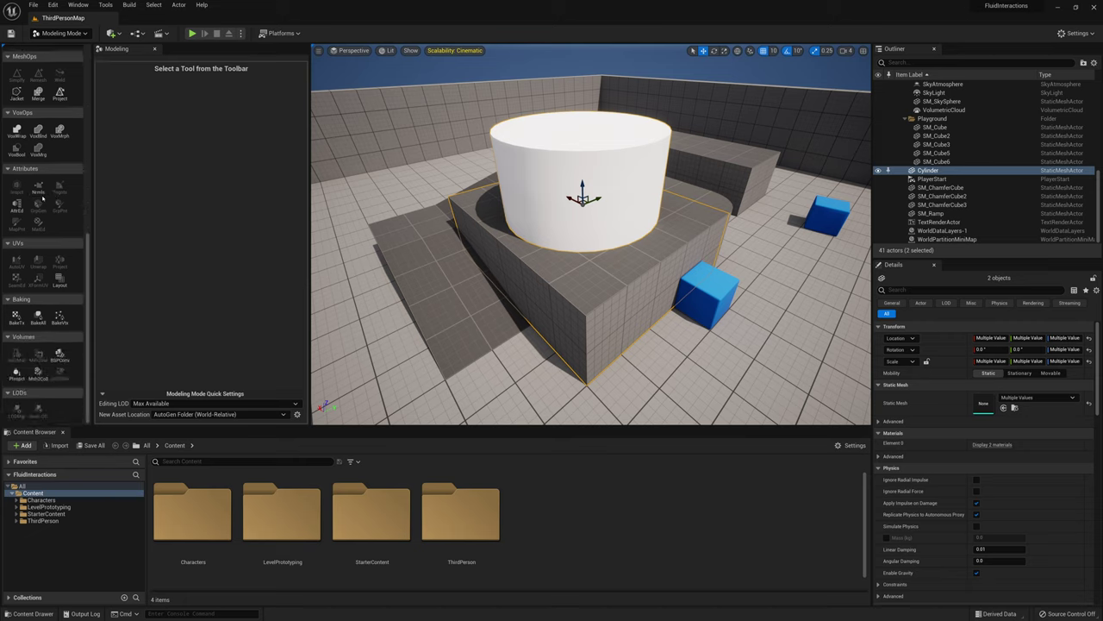
scroll(52, 252, up, 5)
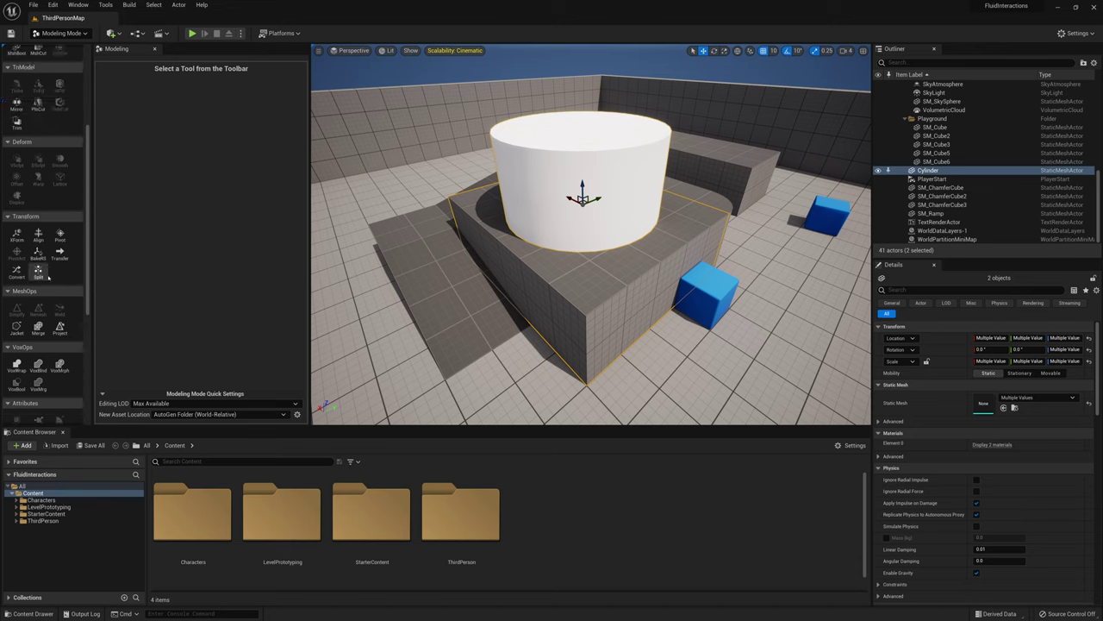
scroll(43, 318, up, 2)
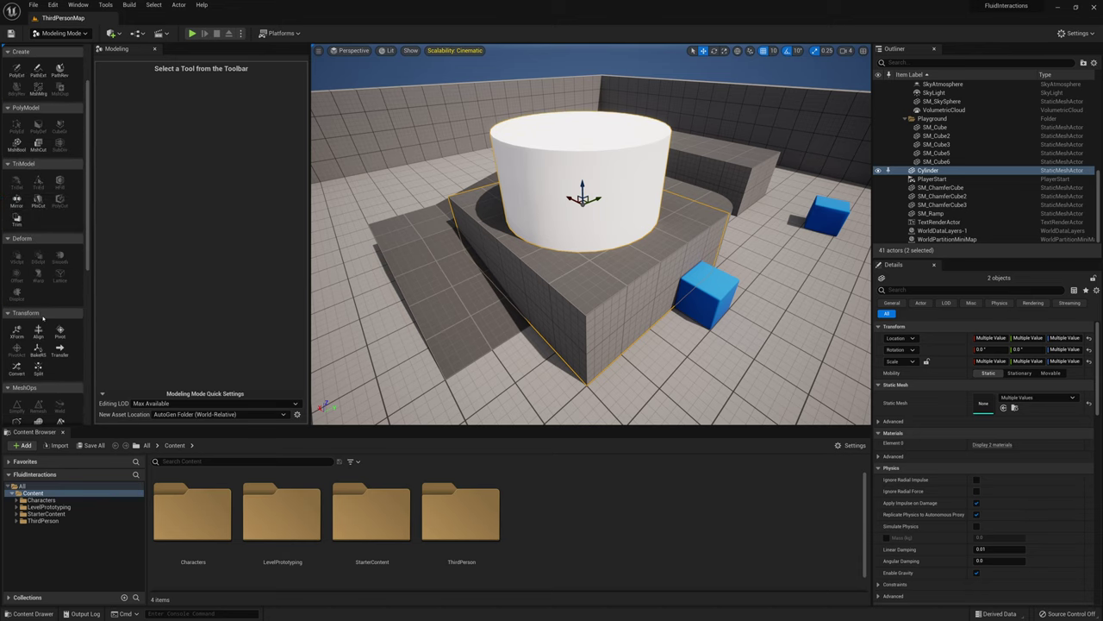
scroll(44, 318, up, 2)
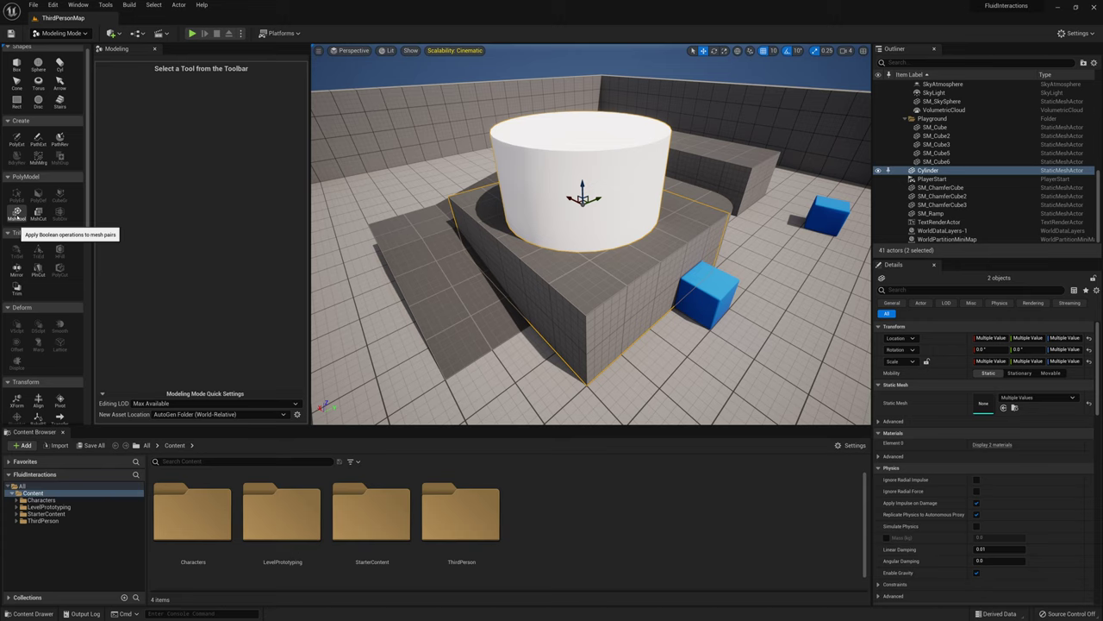
scroll(39, 285, down, 5)
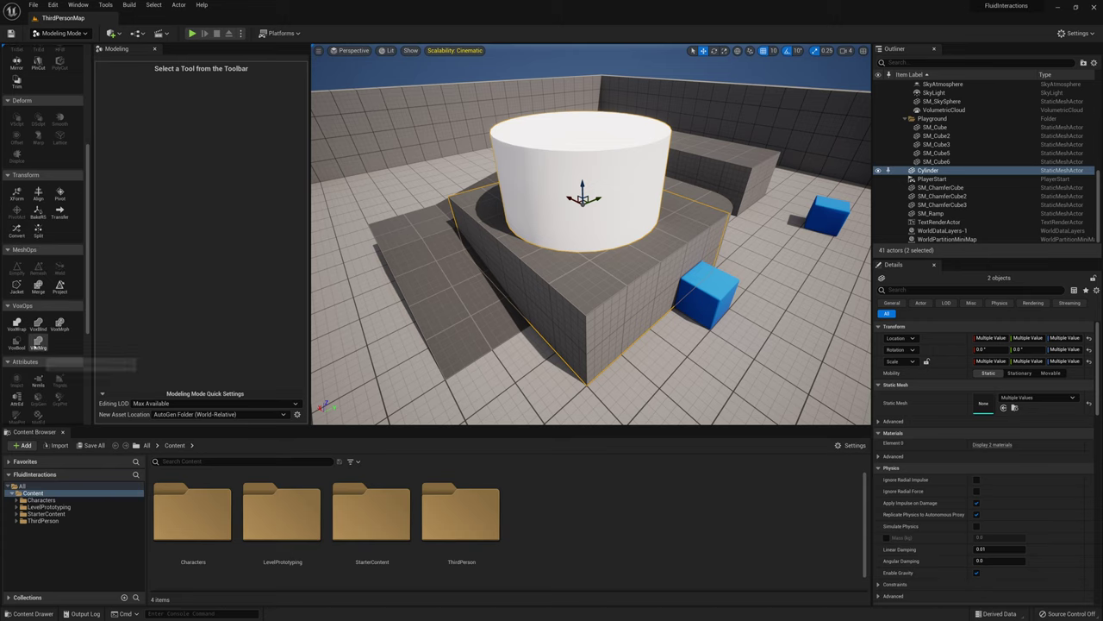
scroll(45, 330, up, 5)
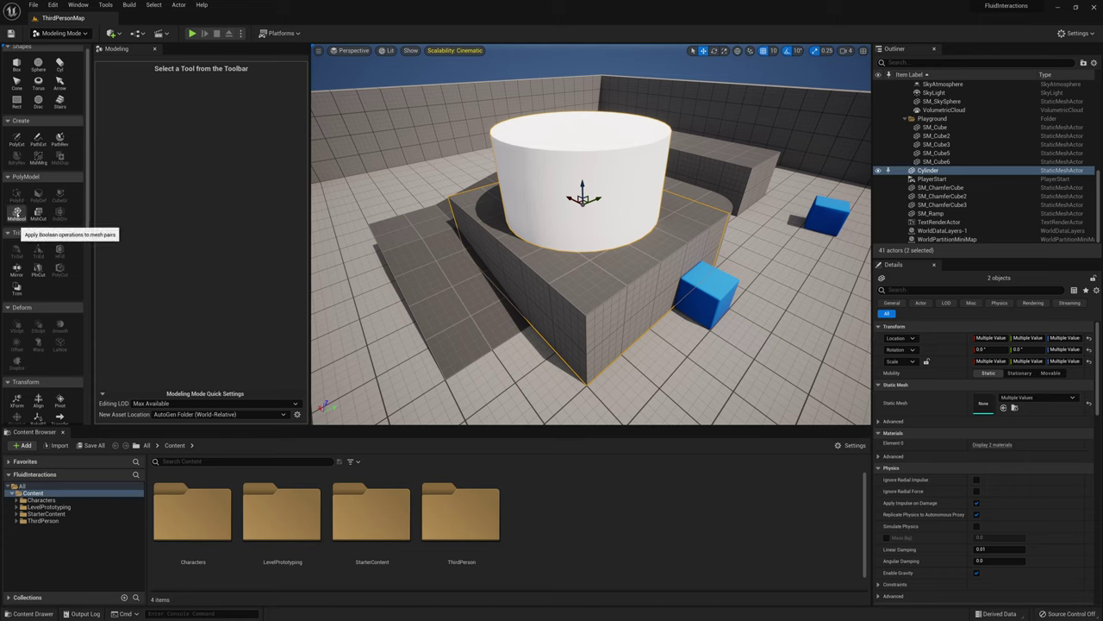
click(17, 213)
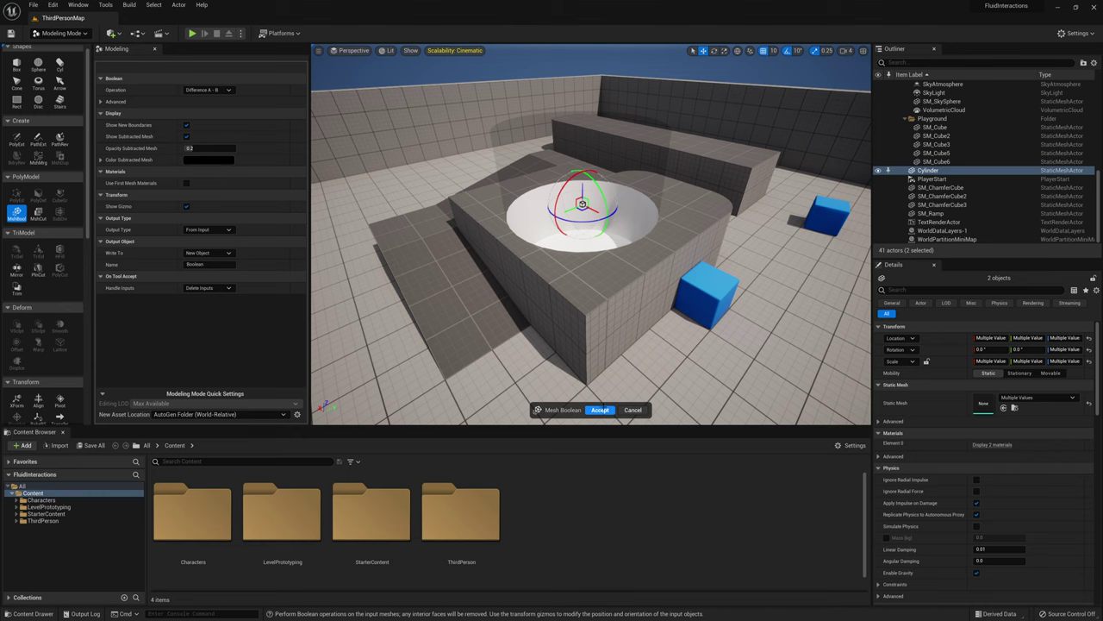
click(600, 409)
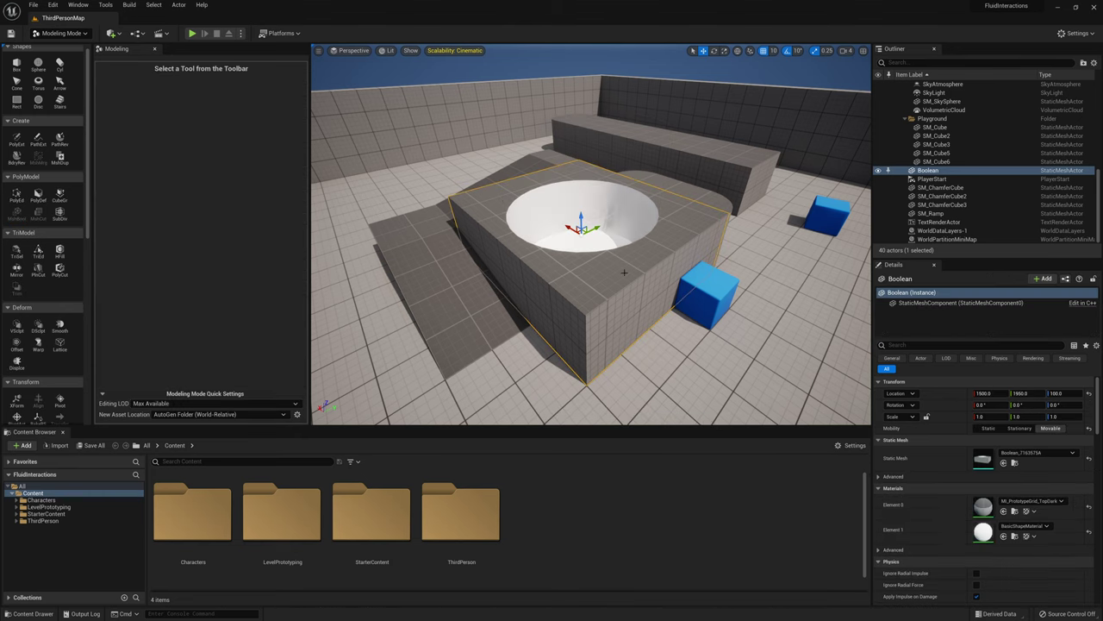
Step: Look over the carved basin from near and far and return the editor to Select mode
scroll(712, 293, up, 6)
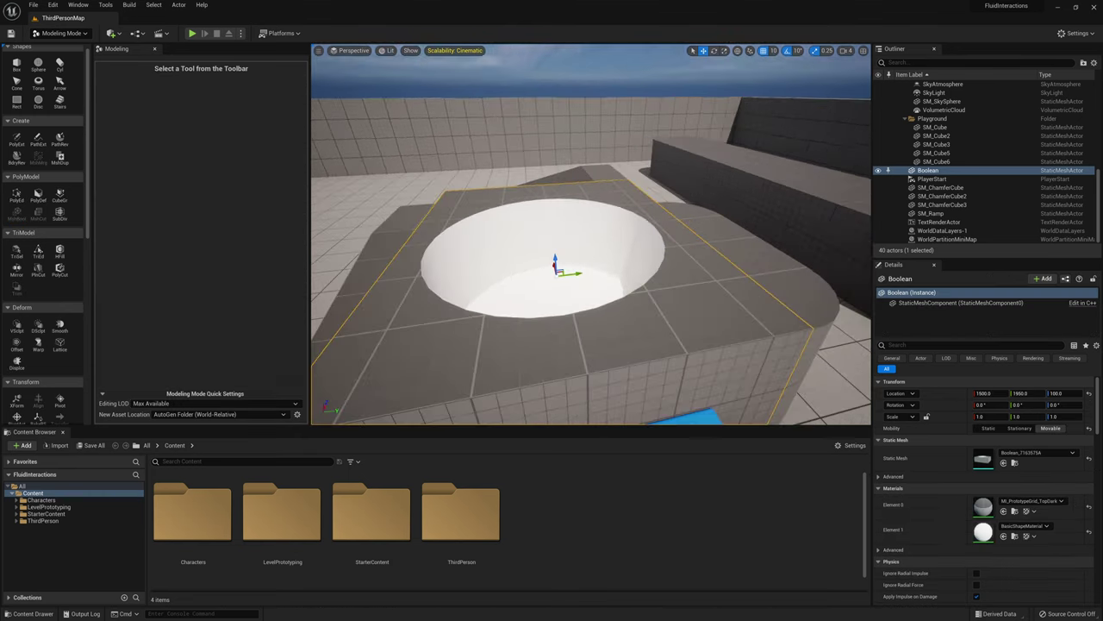
click(614, 230)
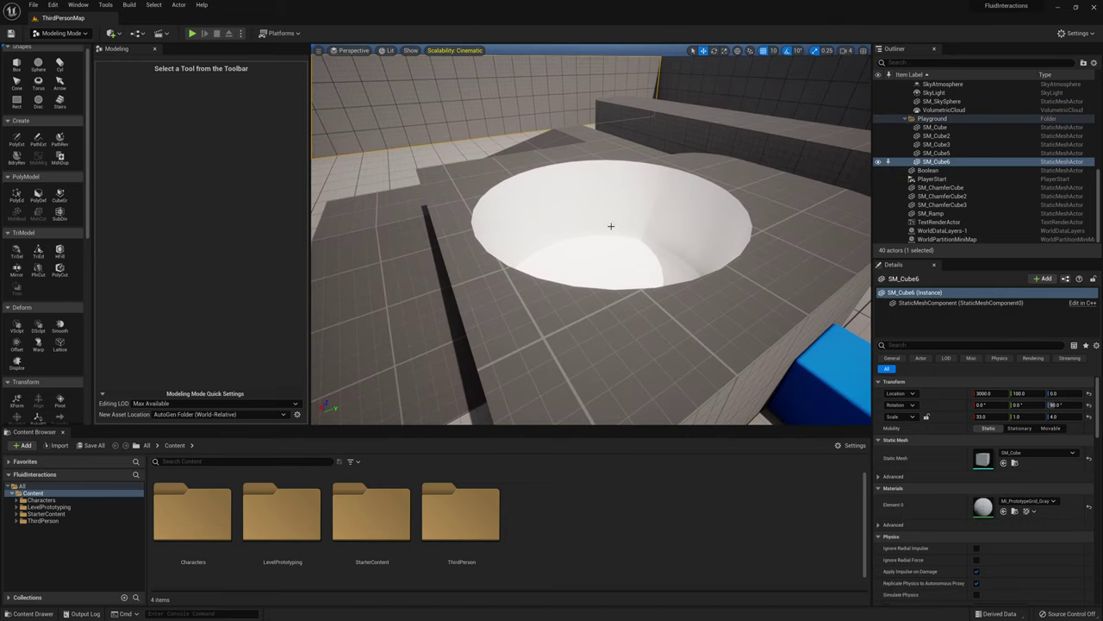
scroll(666, 205, down, 8)
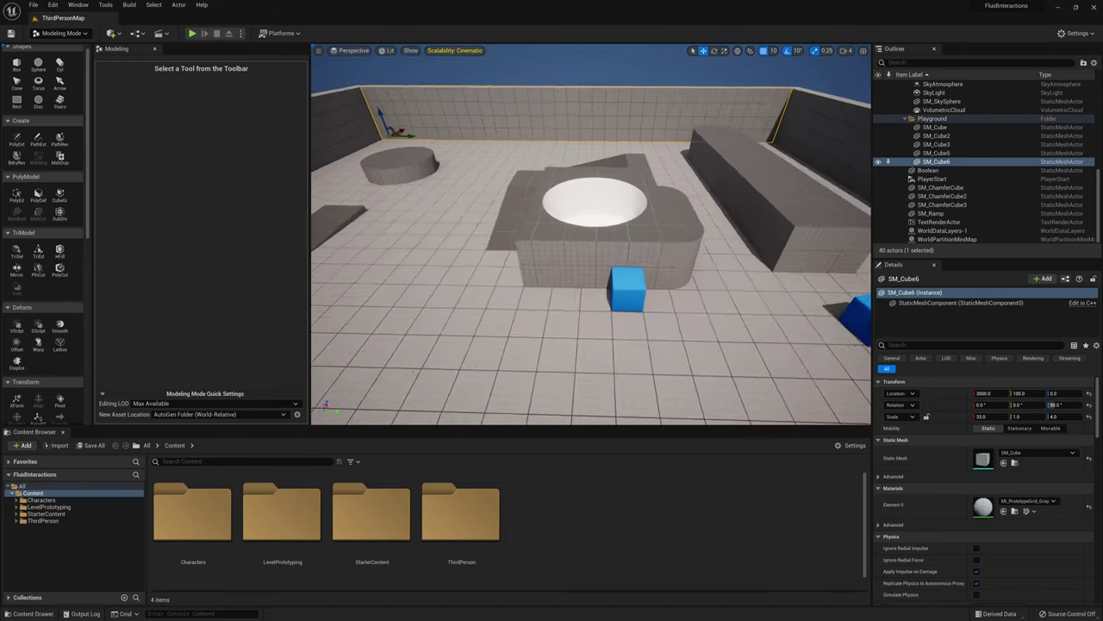
click(60, 33)
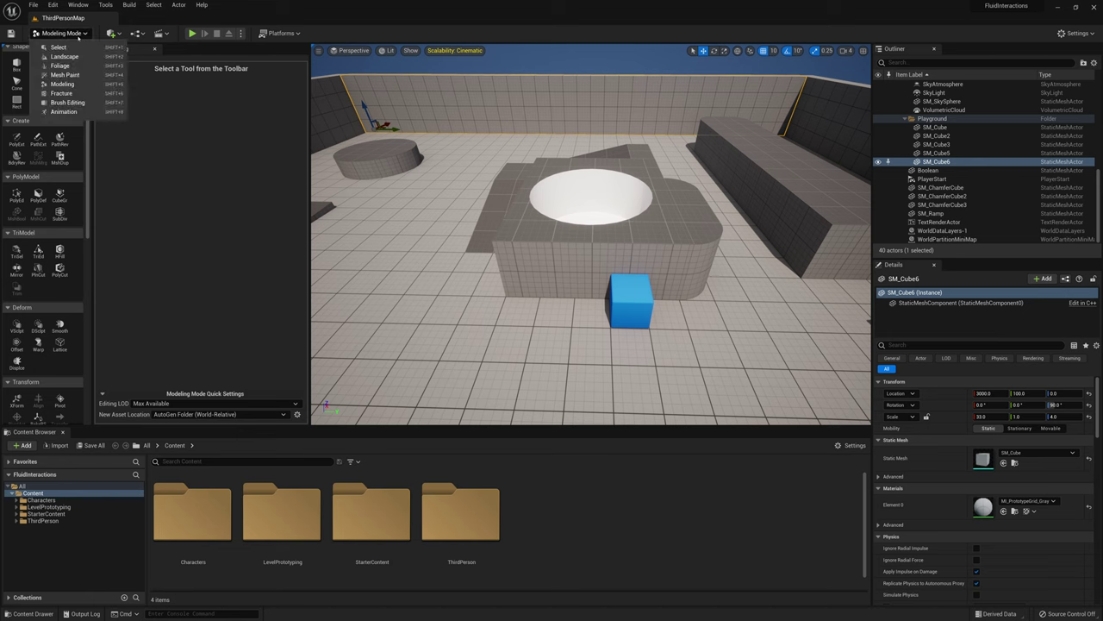
click(74, 44)
Step: Play-test the level by running the character onto the block and down into the basin, and stop the play session
click(183, 32)
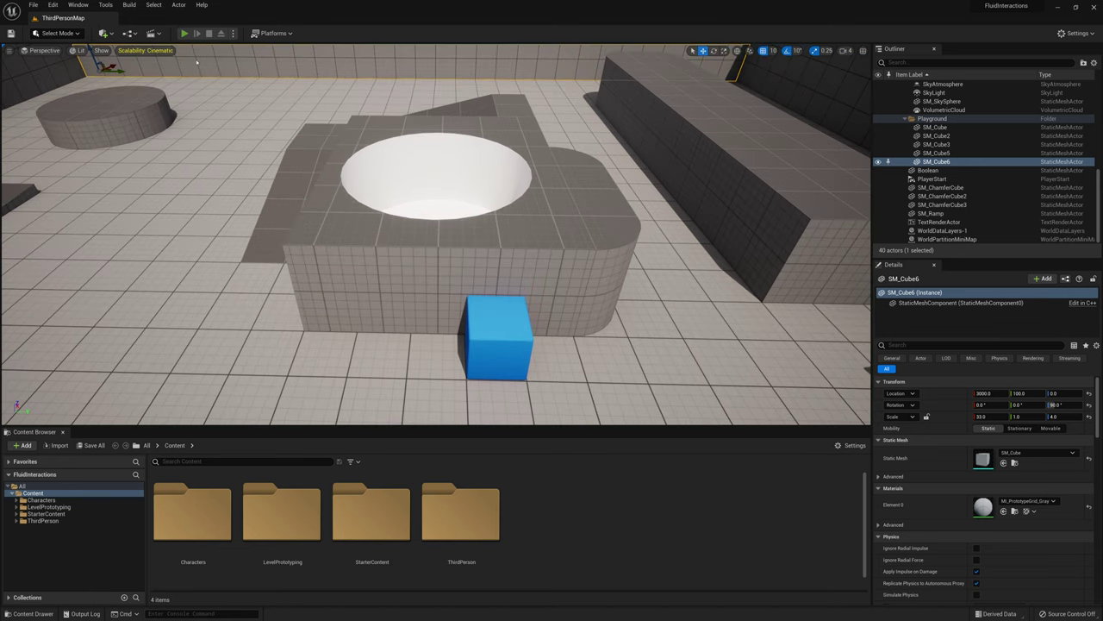
key(w)
key(w)
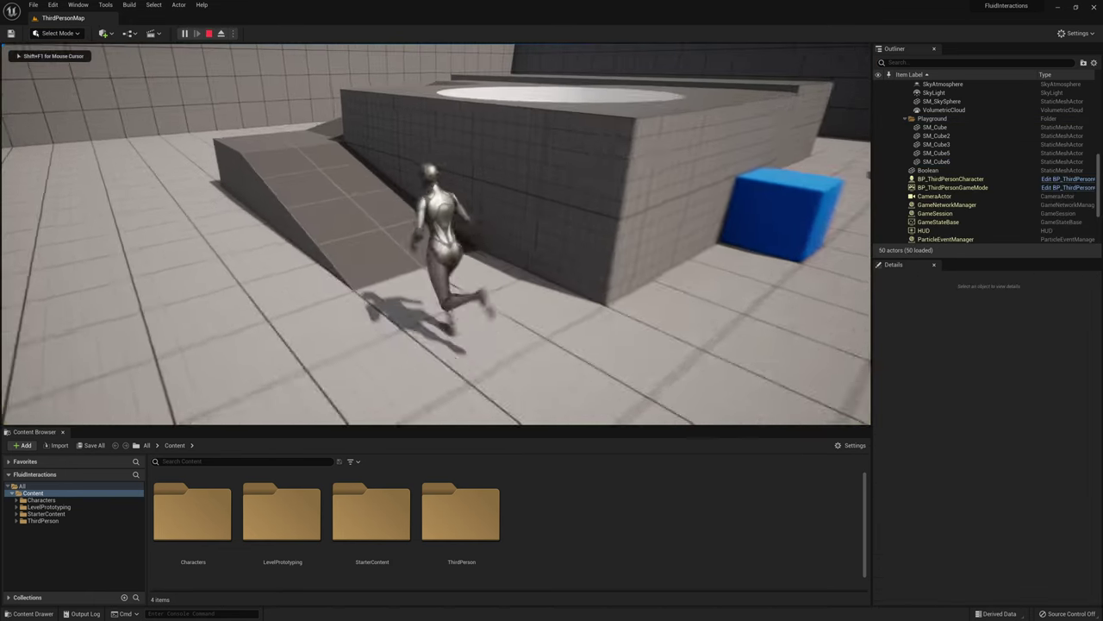
key(d)
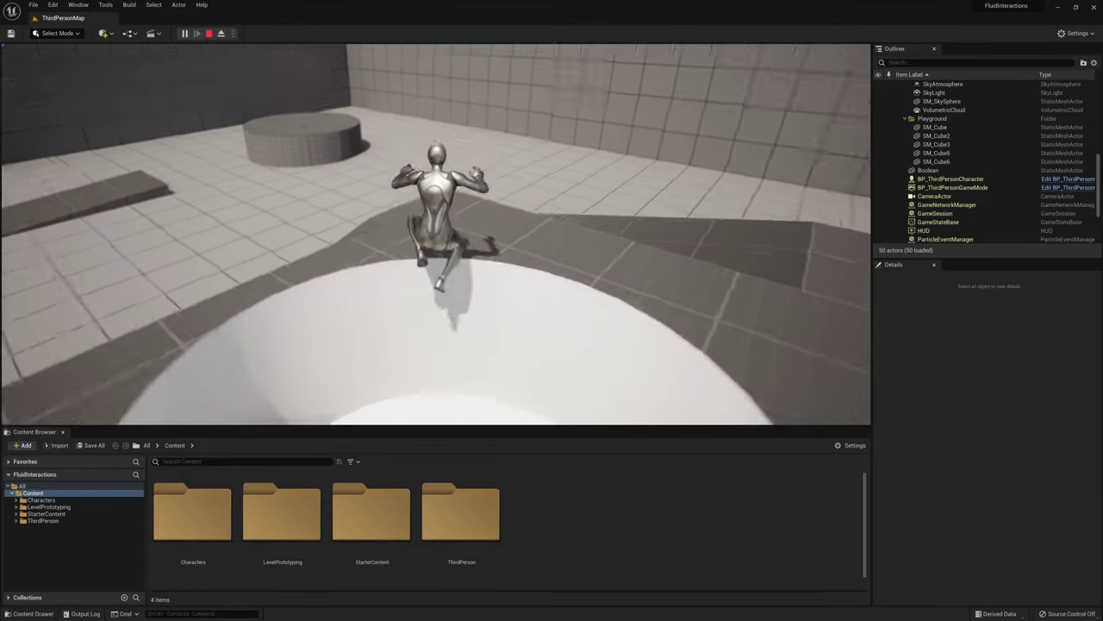
key(space)
key(s)
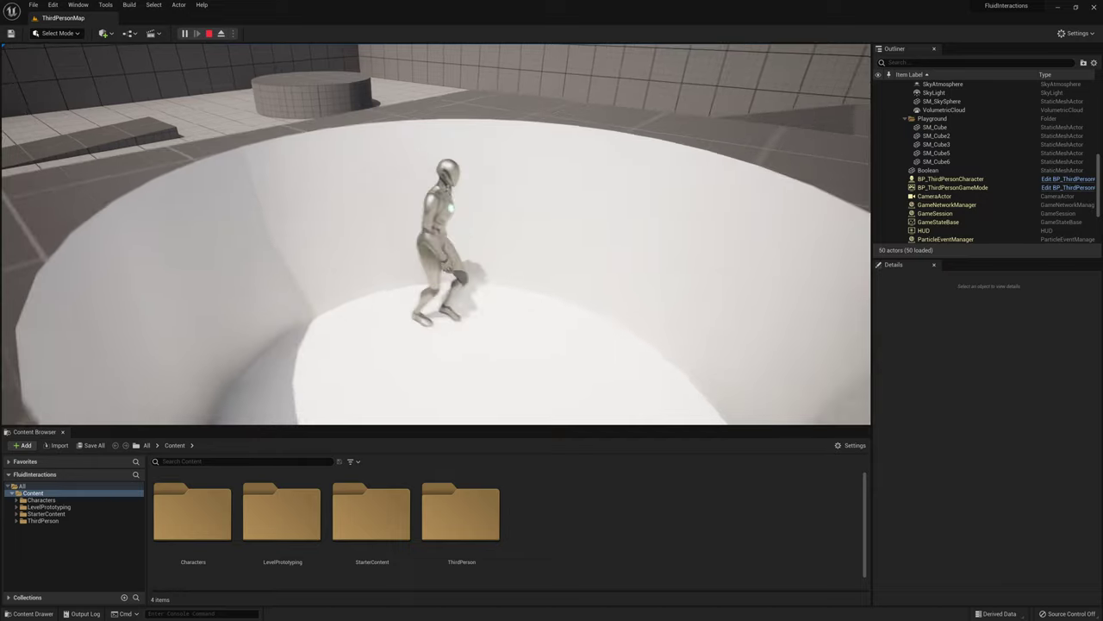
key(Escape)
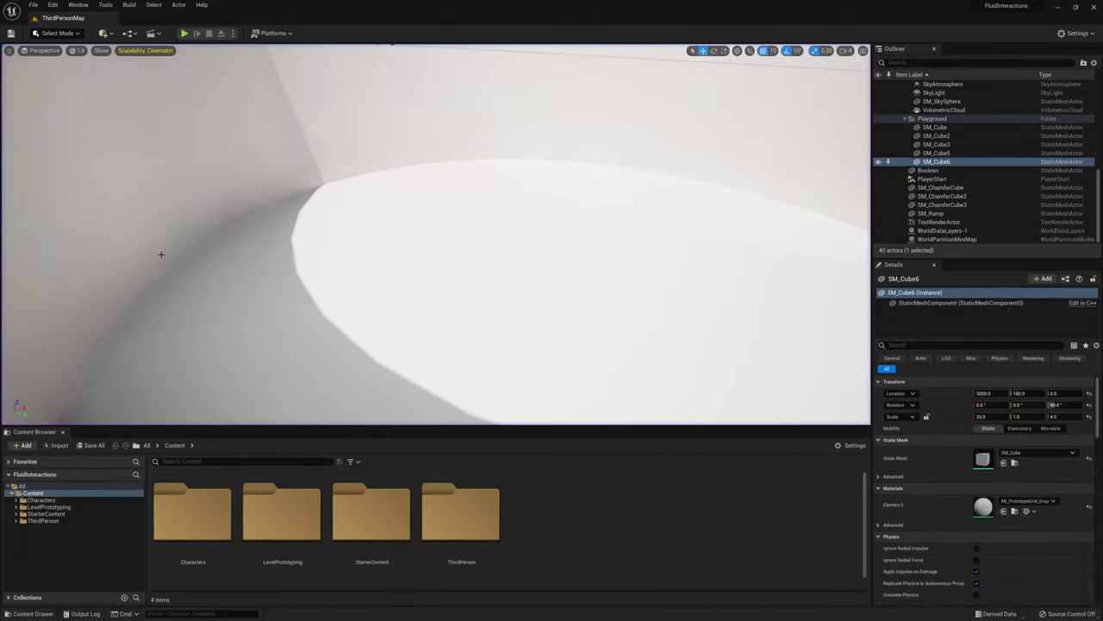
Step: Create a Niagara system in the Content folder from the Grid 3D FLIP Pool template and name it FXS_Pool
key(s)
right_drag(436, 234, 426, 268)
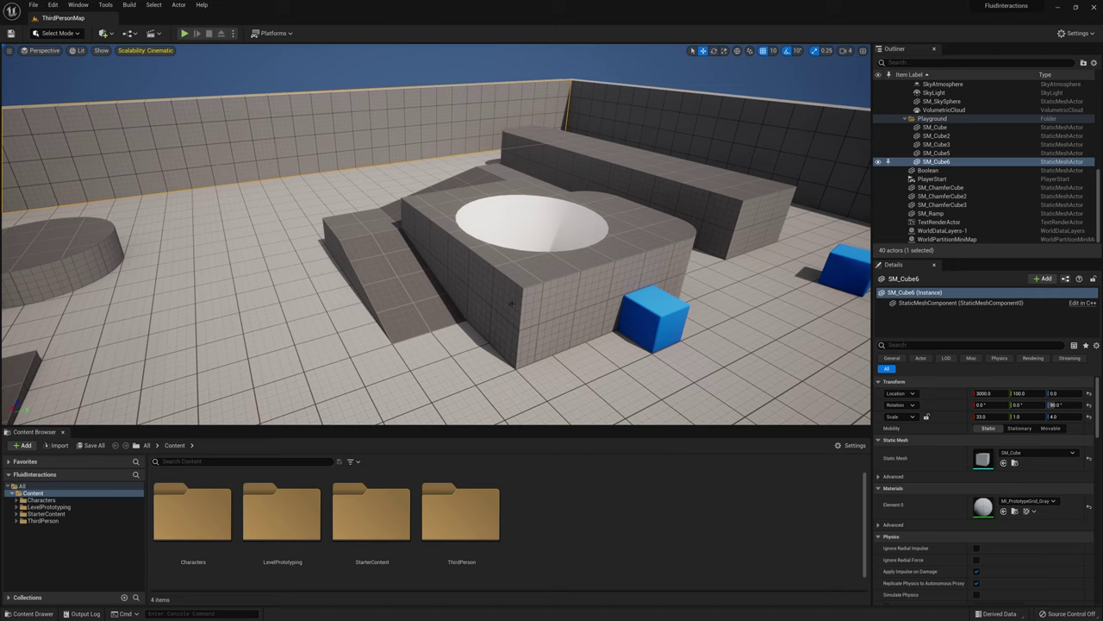
right_click(591, 495)
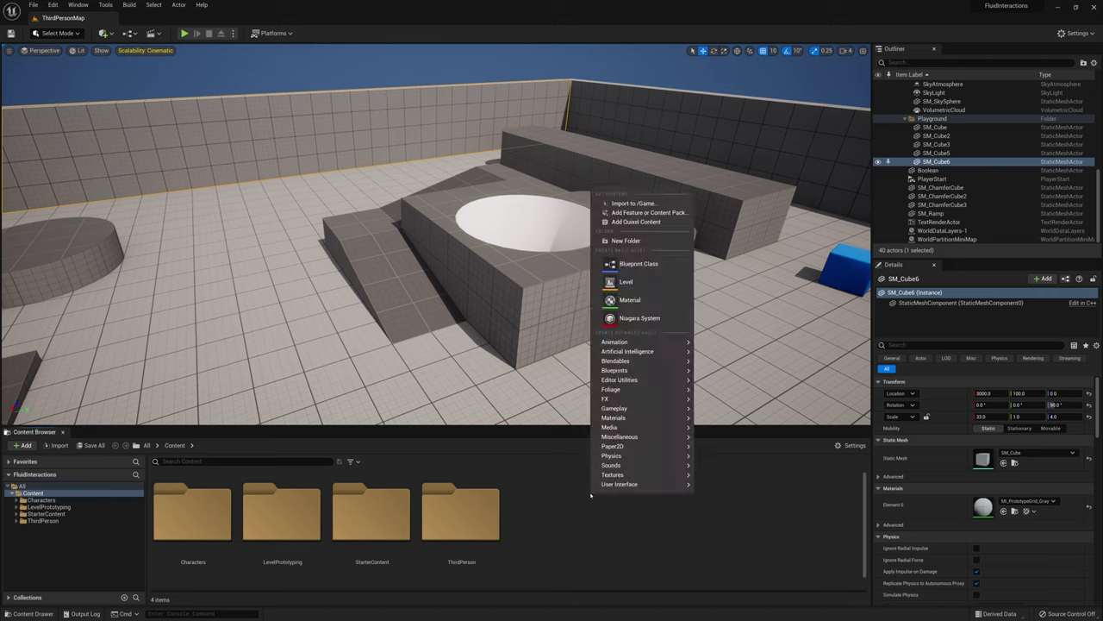
click(633, 317)
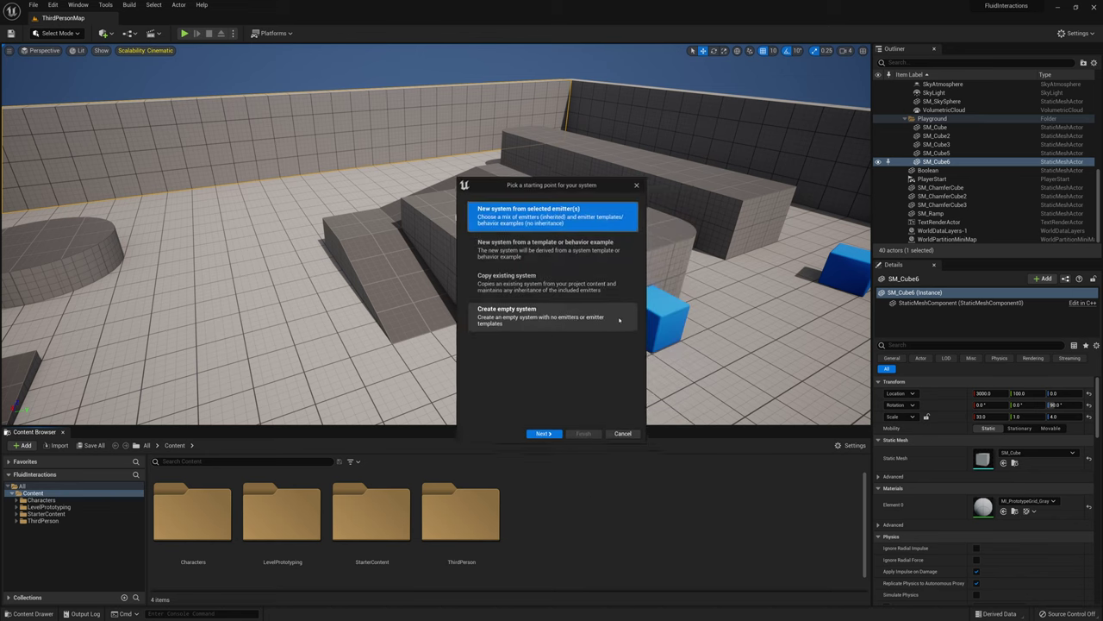
click(549, 248)
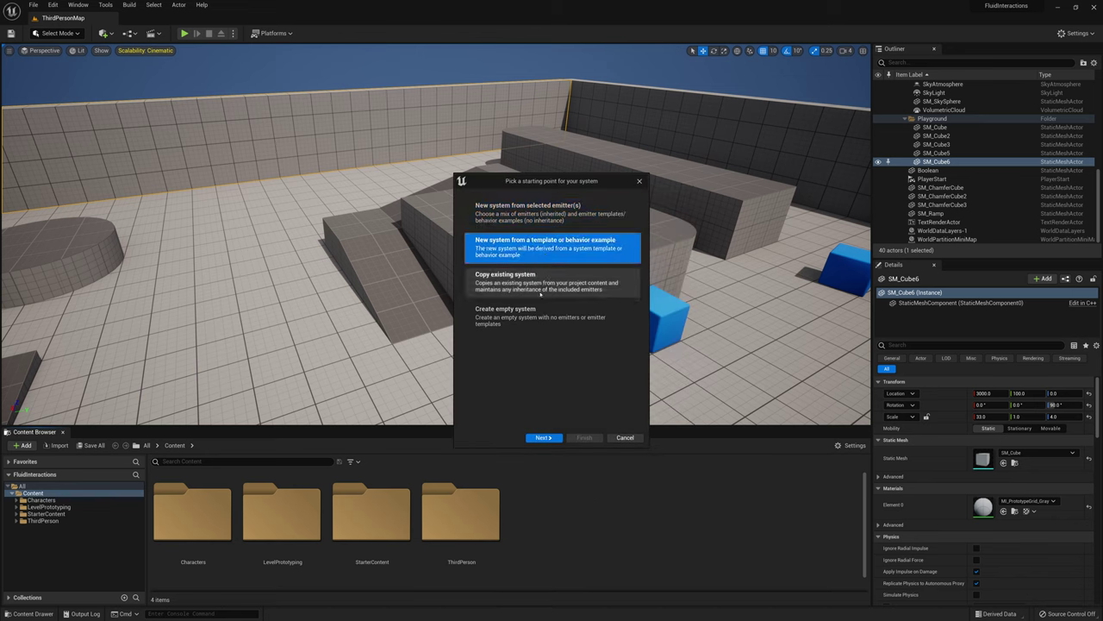
click(543, 437)
scroll(514, 366, down, 10)
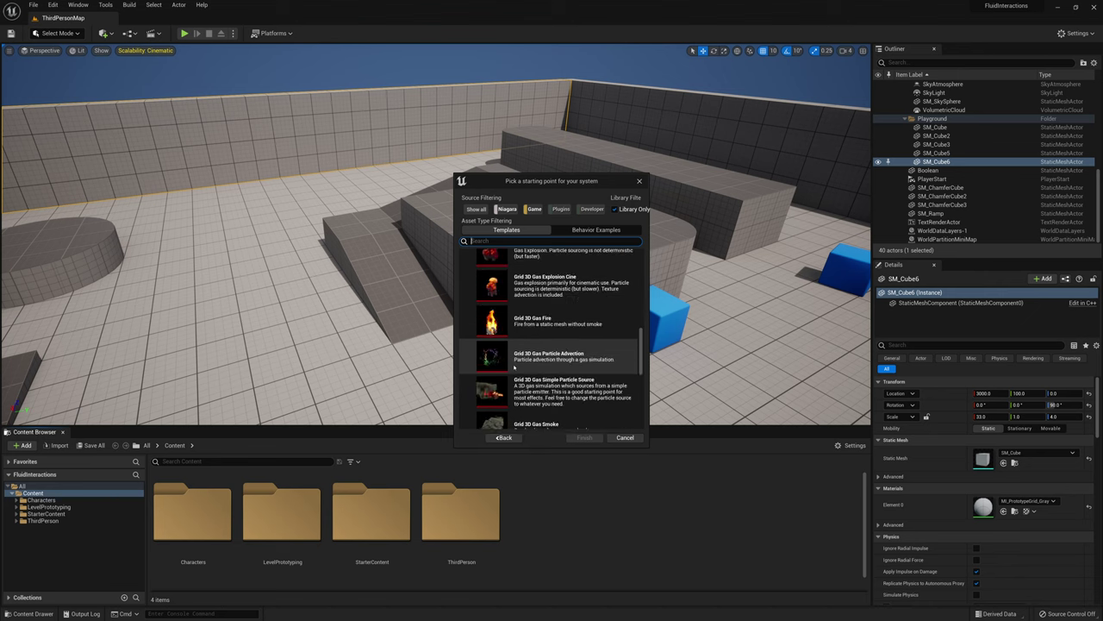
scroll(488, 366, down, 2)
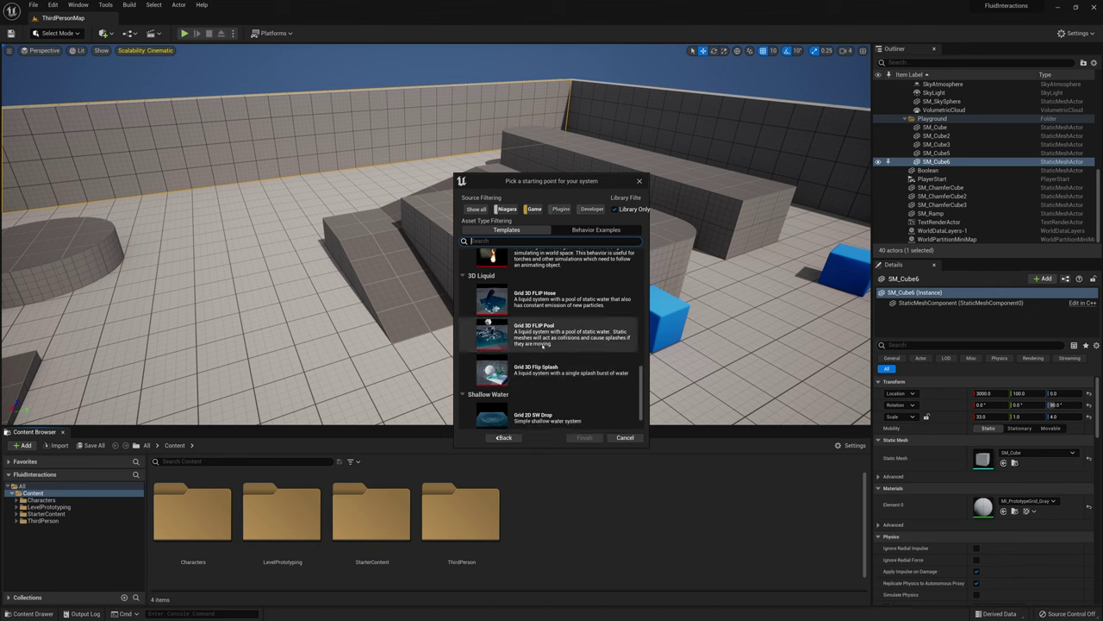
click(543, 345)
click(582, 438)
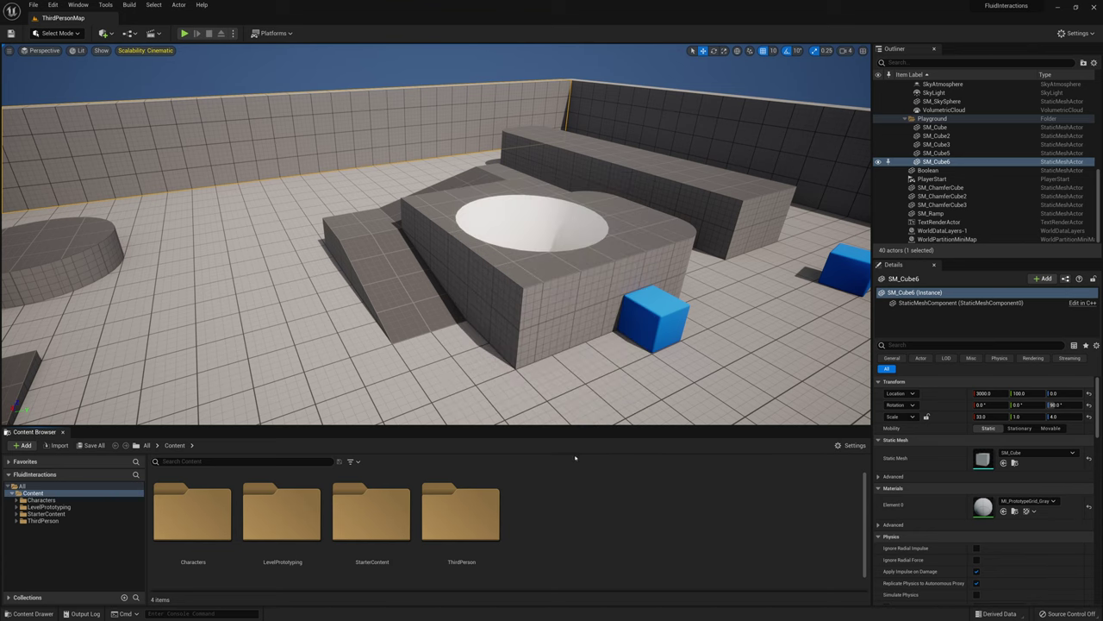
text(FXS_)
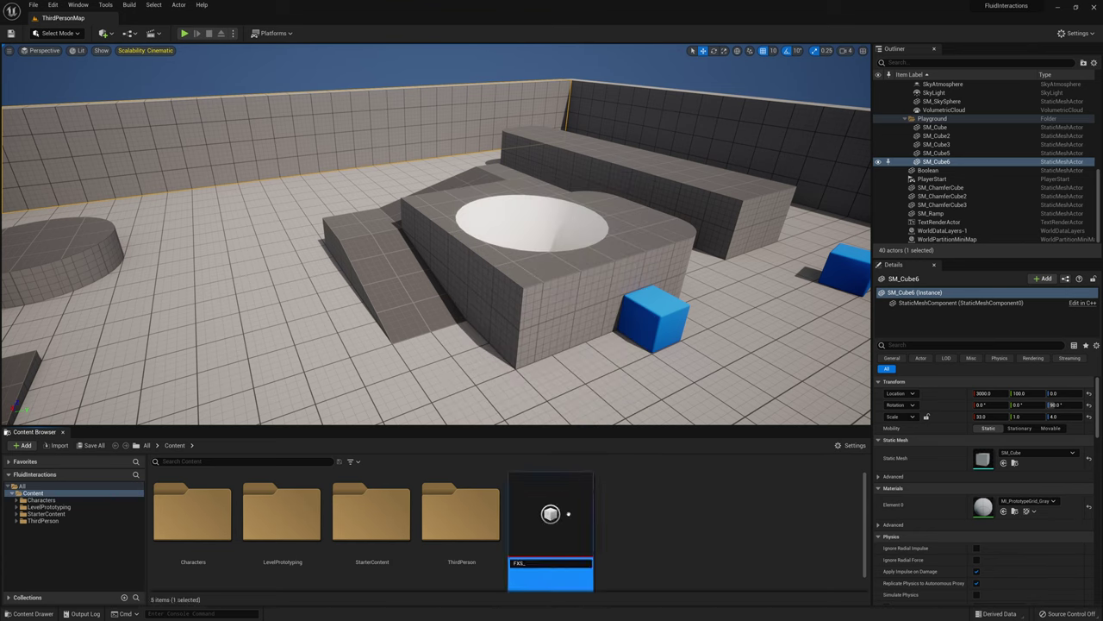
key(Return)
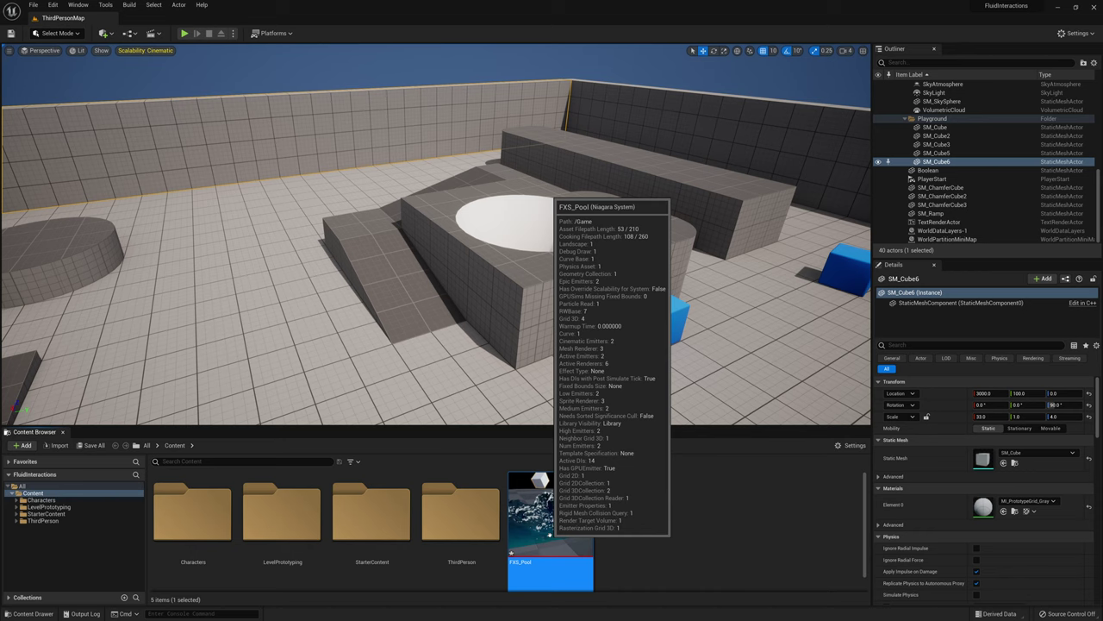
Step: Open FXS_Pool in a full-screen Niagara editor window and pause its simulation preview
double_click(538, 512)
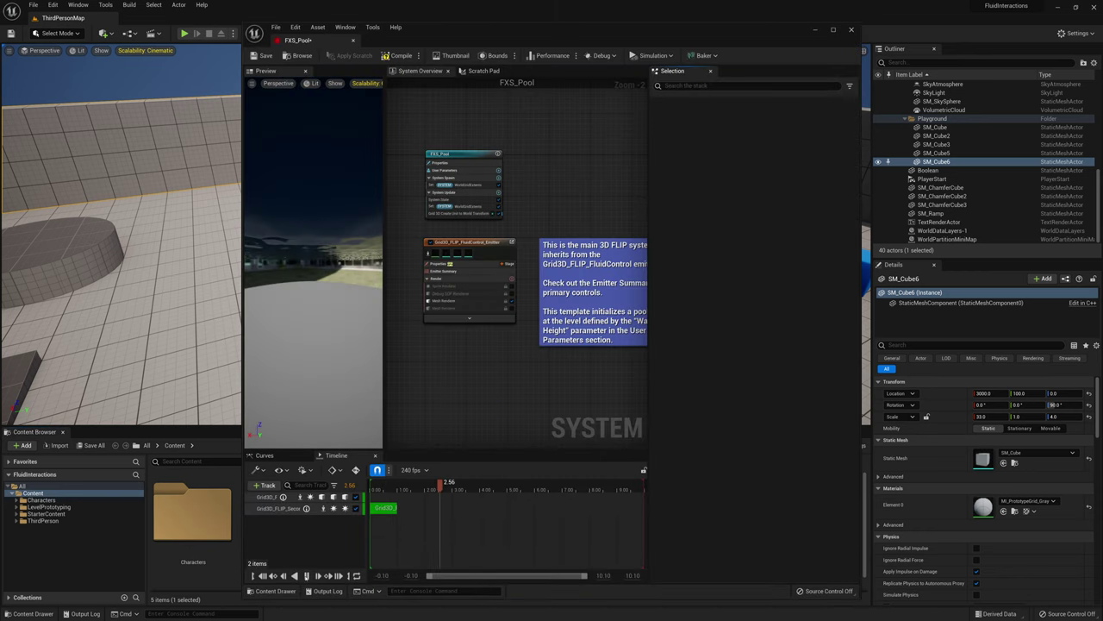
click(308, 576)
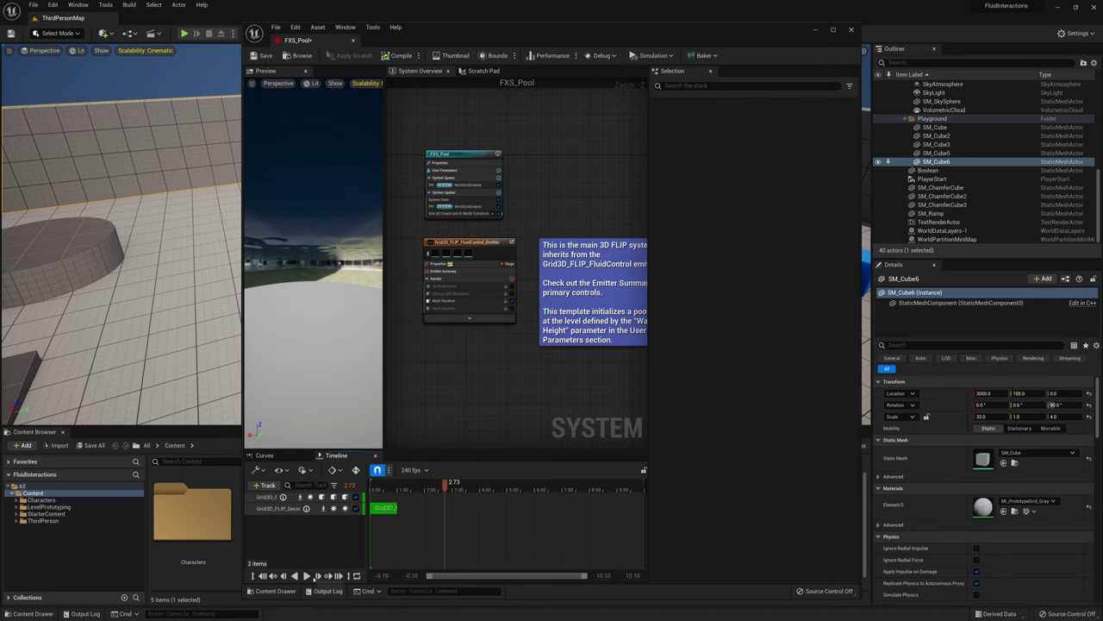
drag(600, 36, 594, 71)
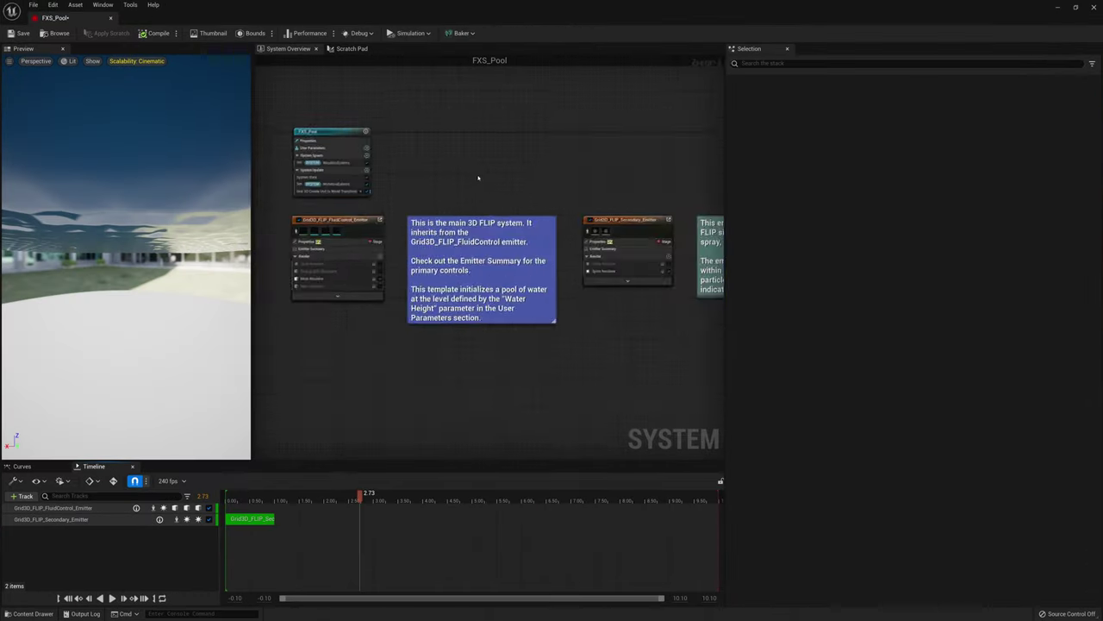
Step: Resize the editor's panels to enlarge the System Overview, and bring the FXS_Pool system and emitter nodes into view
scroll(478, 178, up, 2)
drag(726, 219, 950, 217)
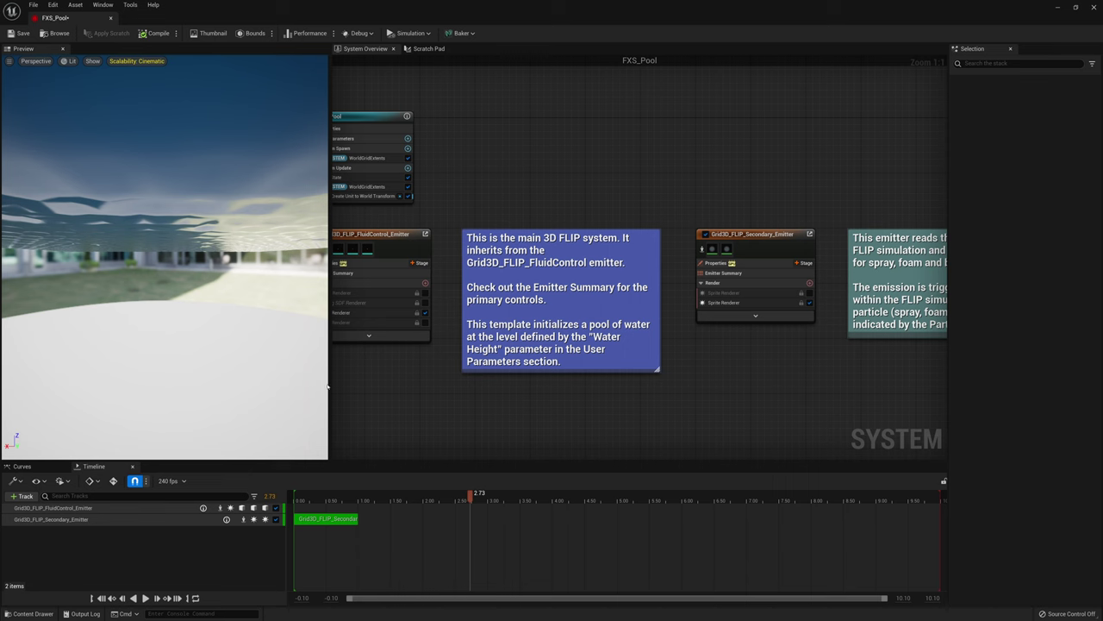
drag(306, 383, 177, 381)
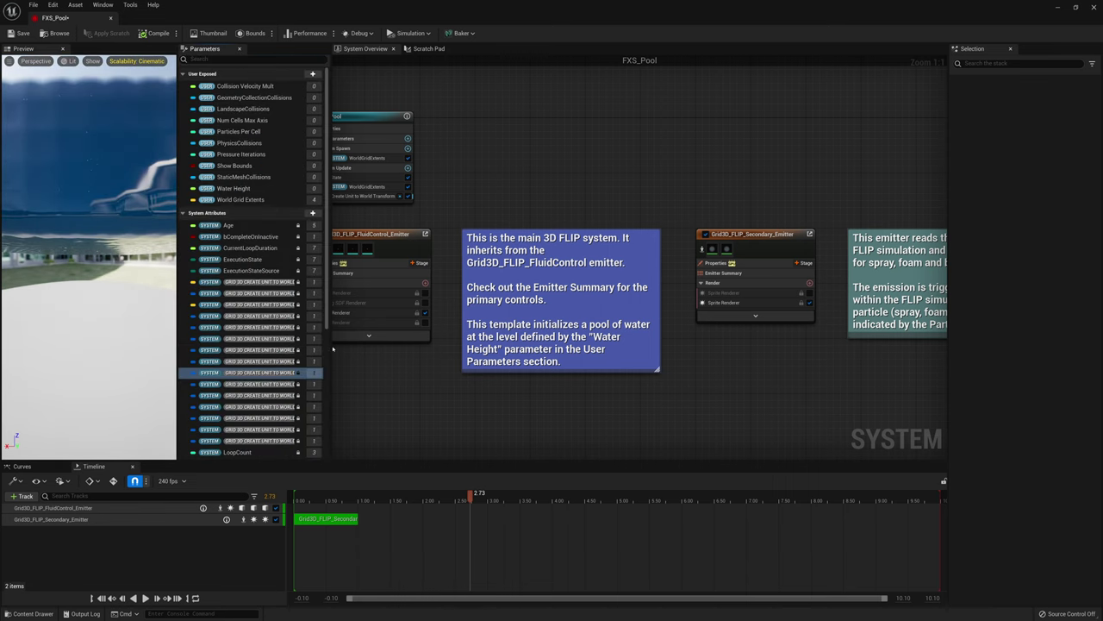
click(333, 349)
drag(330, 348, 86, 379)
right_drag(349, 177, 521, 170)
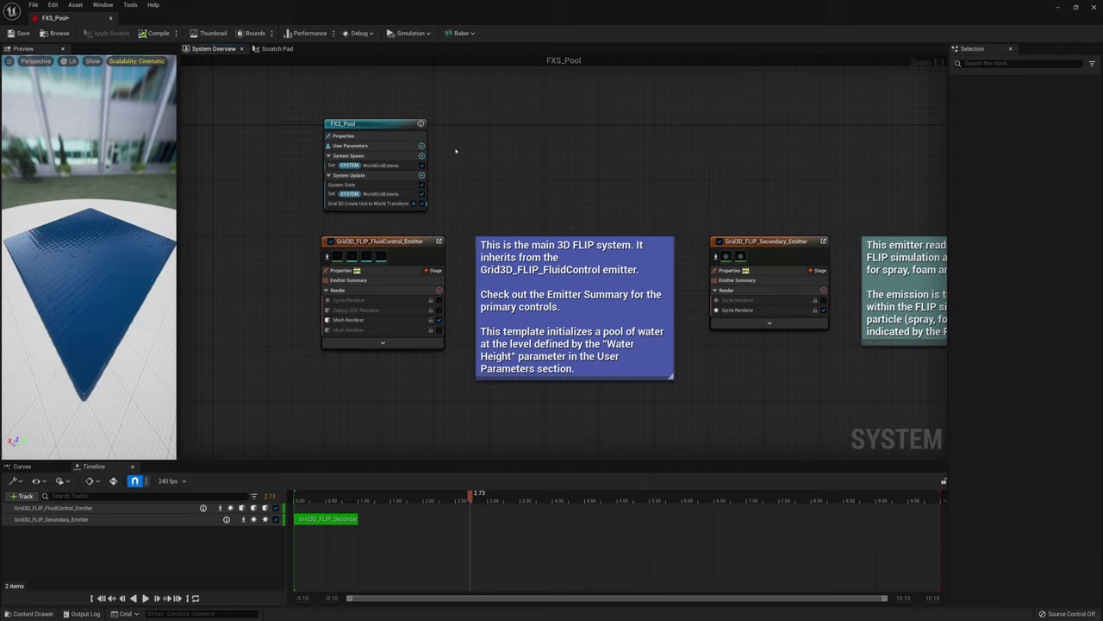
Step: Select and reposition the FXS_Pool system node, enlarge its properties area, collapse the Performance group and reach the User Parameters
click(394, 130)
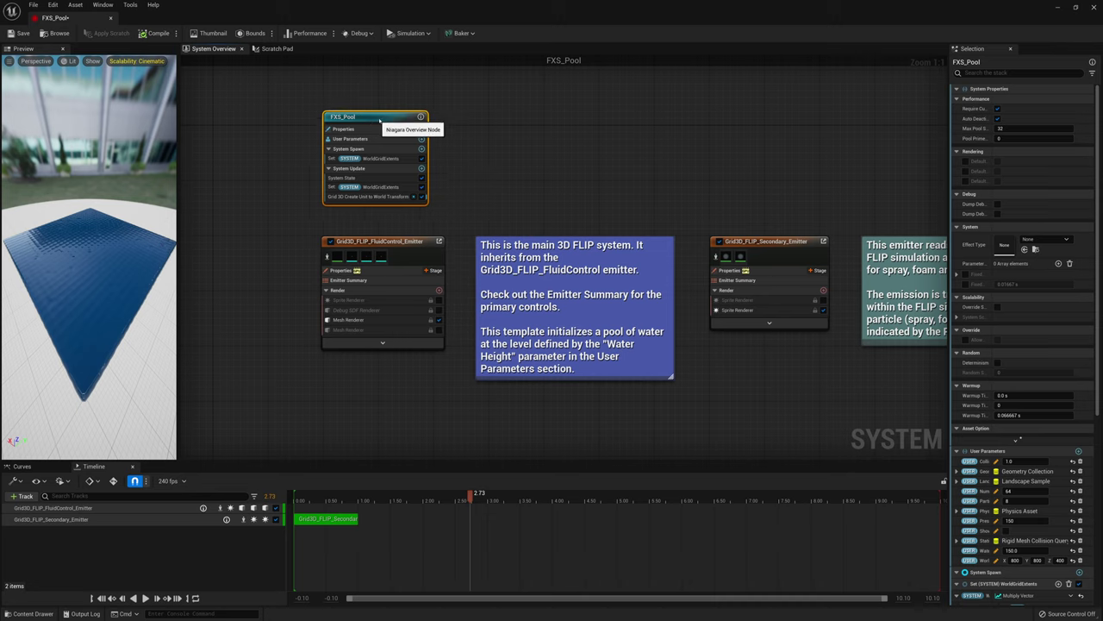
mouse_move(379, 120)
mouse_down()
mouse_move(388, 108)
mouse_move(365, 107)
mouse_up()
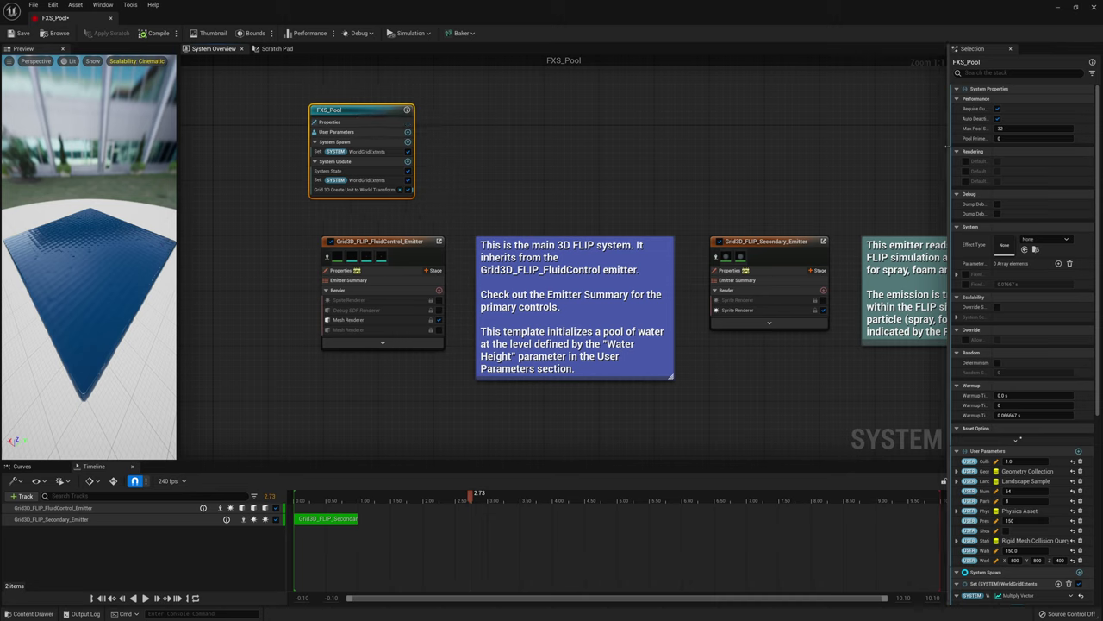
drag(948, 149, 713, 145)
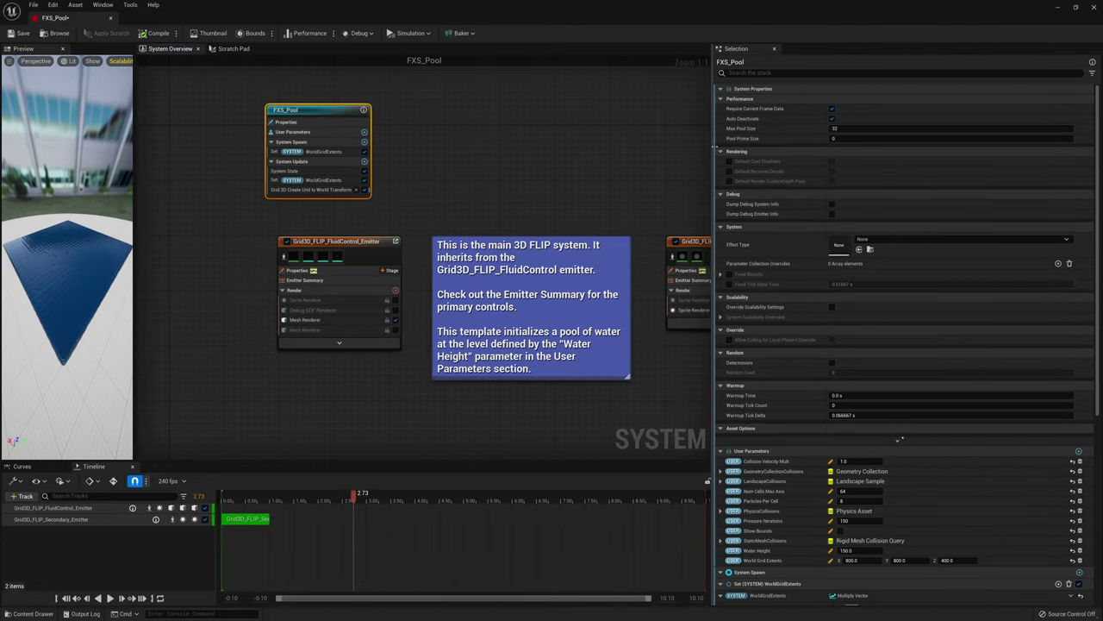
click(722, 98)
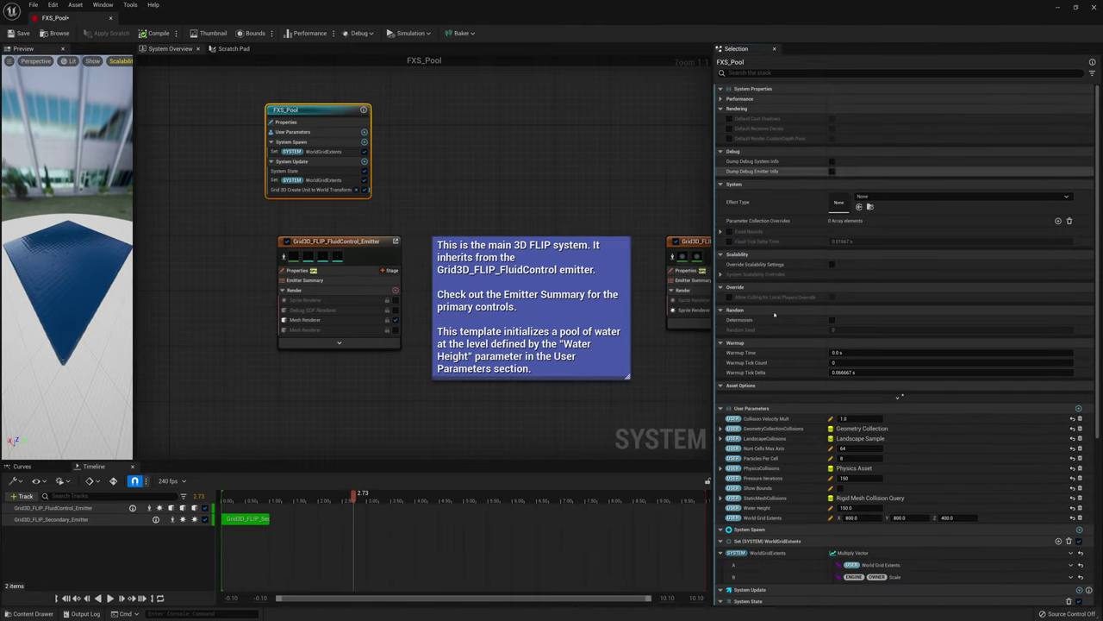
scroll(757, 412, down, 1)
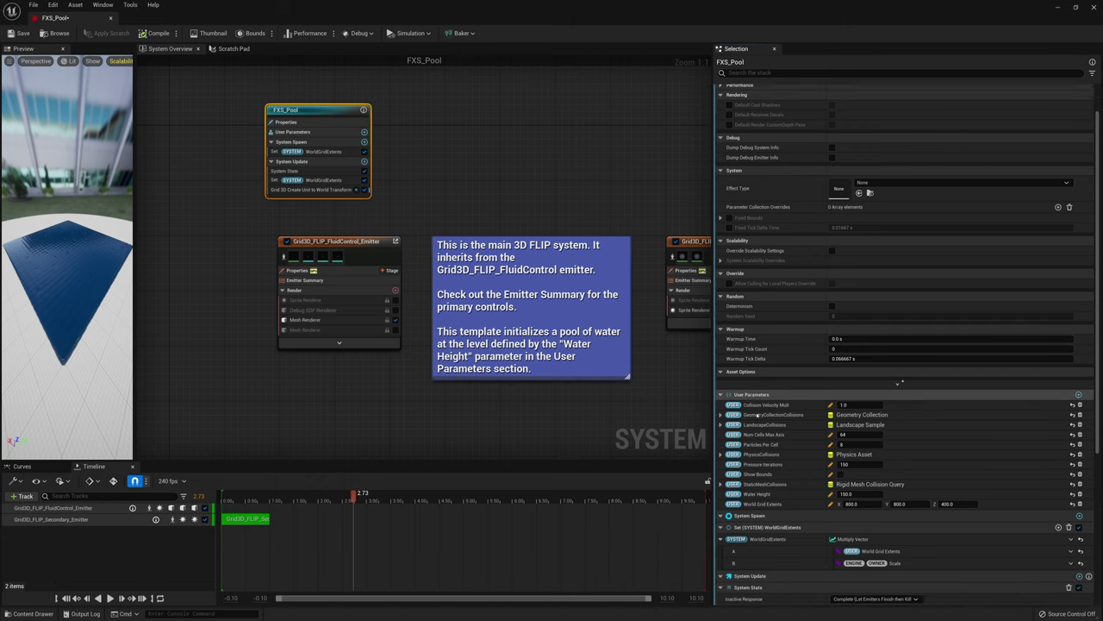
scroll(757, 414, down, 1)
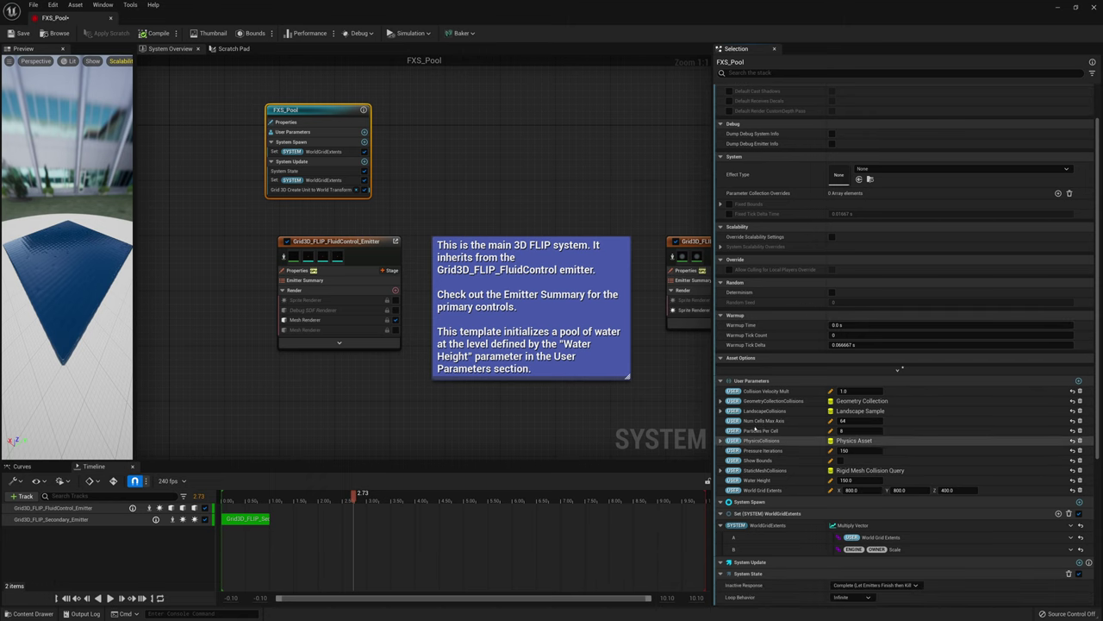
scroll(755, 427, down, 6)
Step: Expand the StaticMeshCollisions user parameter, examine its Static Mesh tag, and save the FXS_Pool system
click(752, 364)
click(720, 360)
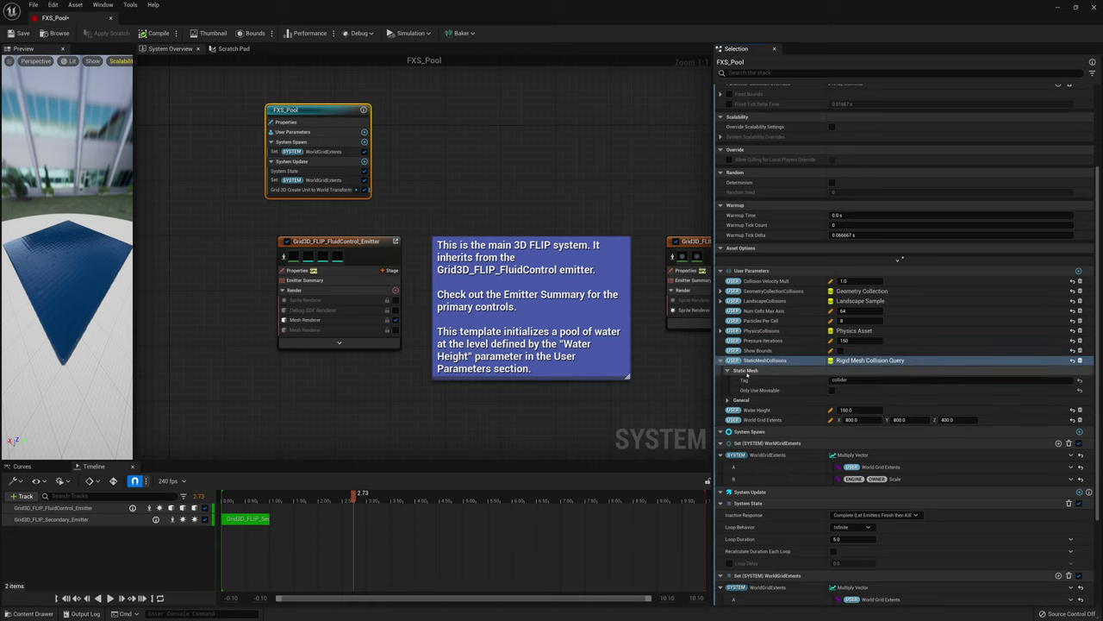
click(748, 380)
click(840, 380)
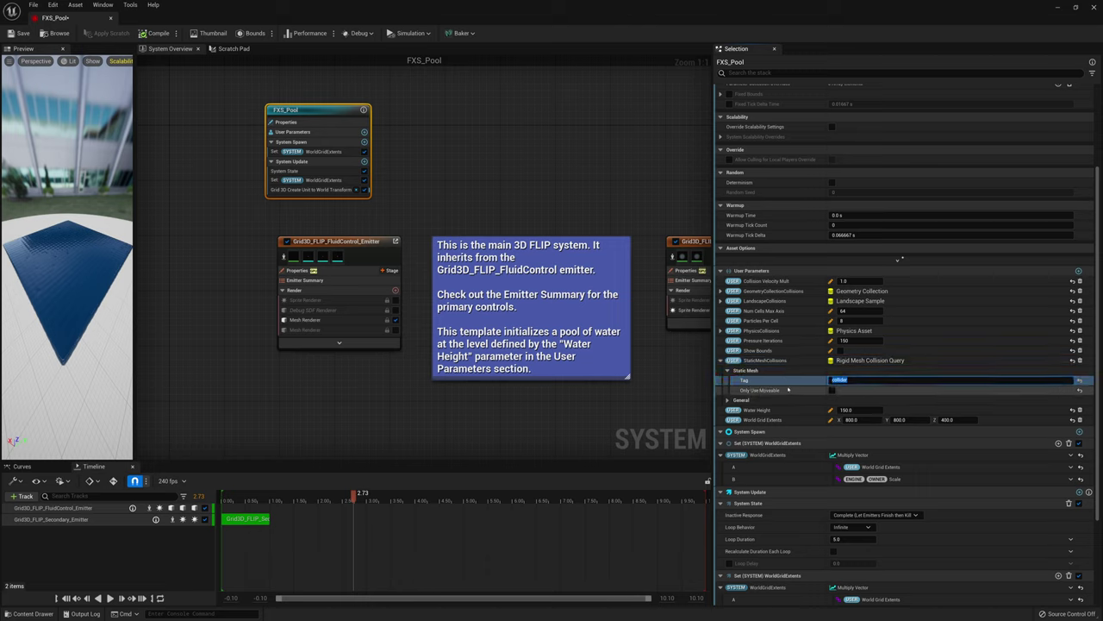
click(24, 34)
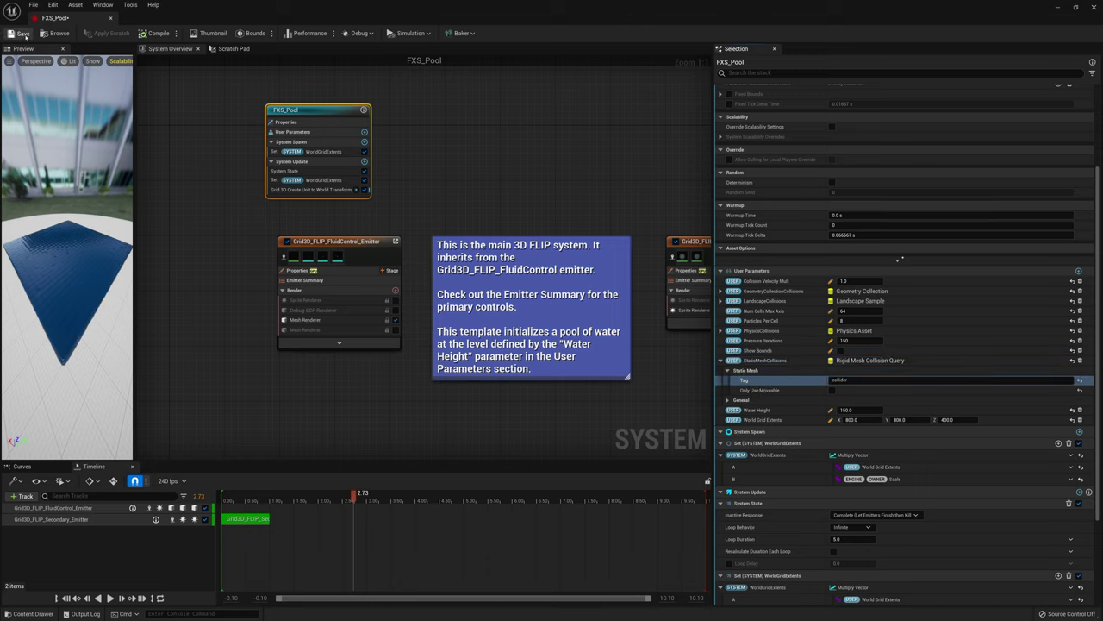
Step: Place FXS_Pool in the third-person level with Auto Activate enabled and move it onto the edge of the carved block
drag(221, 6, 341, 345)
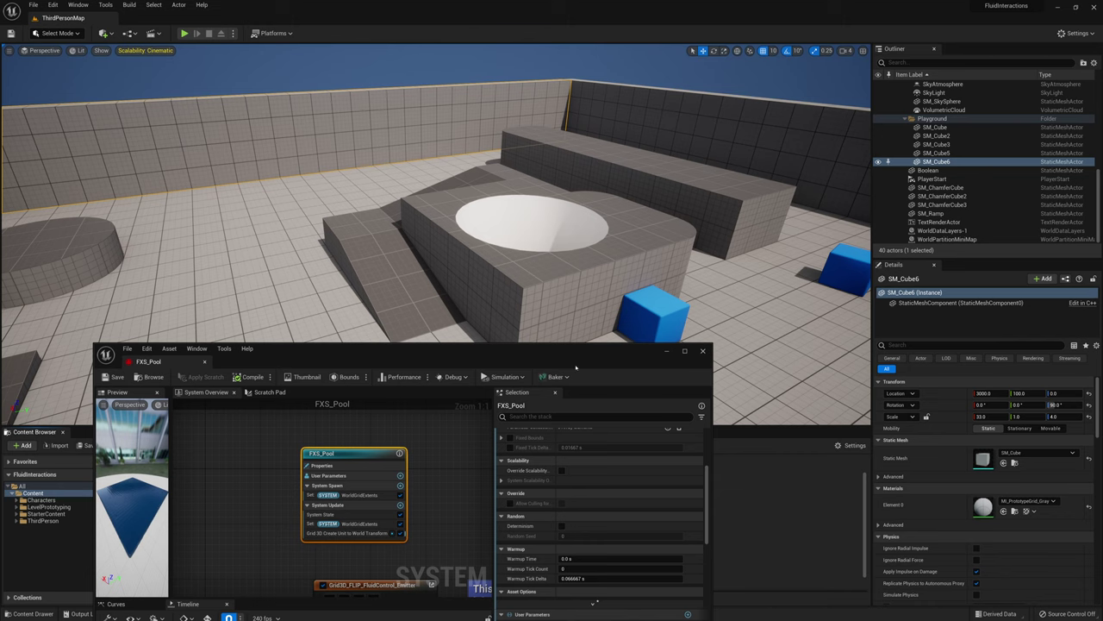
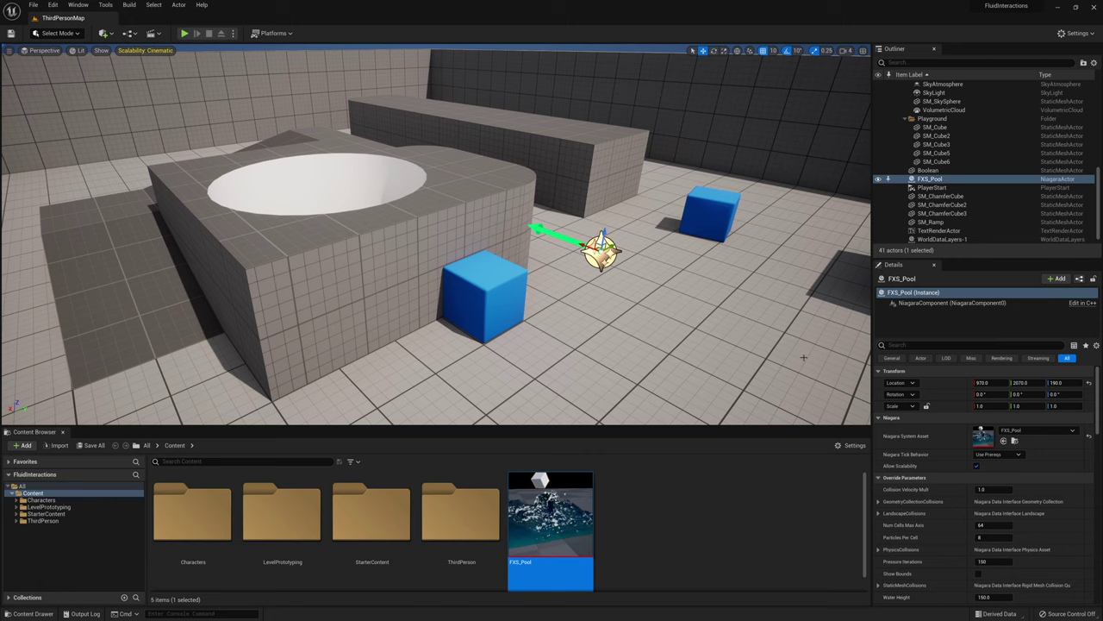
scroll(945, 464, down, 3)
scroll(945, 465, down, 1)
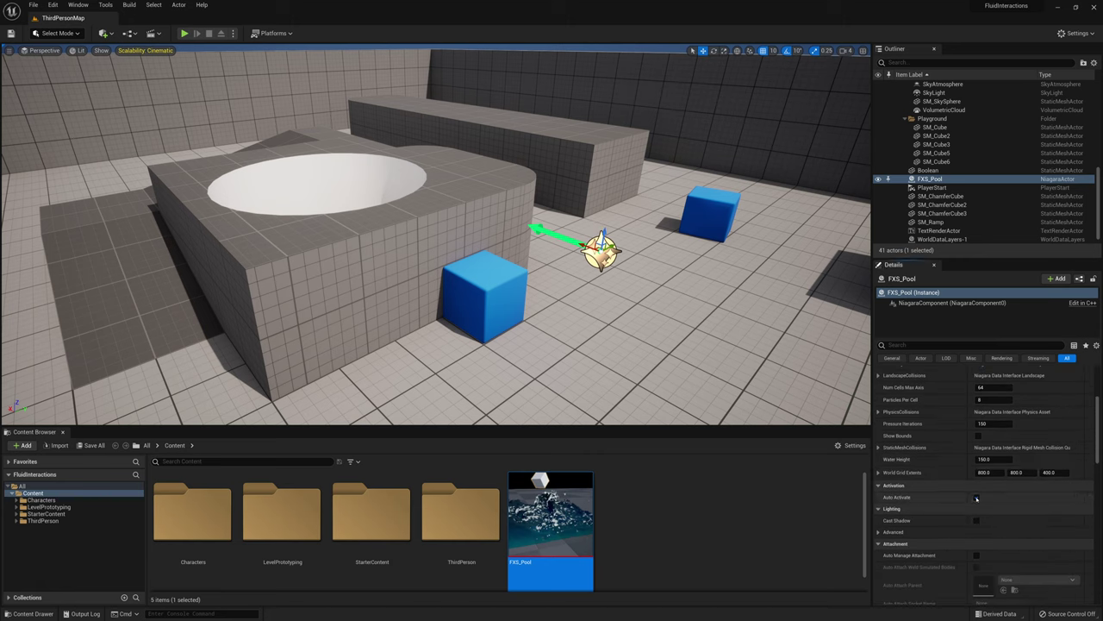
click(976, 497)
drag(600, 248, 448, 190)
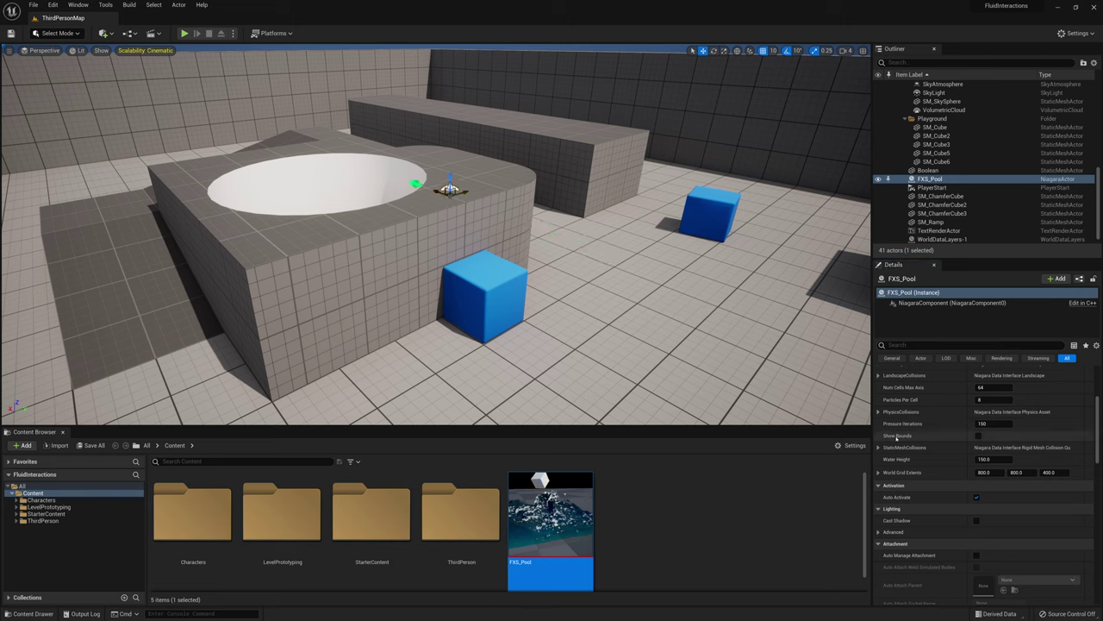
Step: Reset the FXS_Pool actor's location to the world origin and frame it in the viewport
scroll(982, 436, up, 3)
click(1089, 384)
right_drag(436, 234, 426, 249)
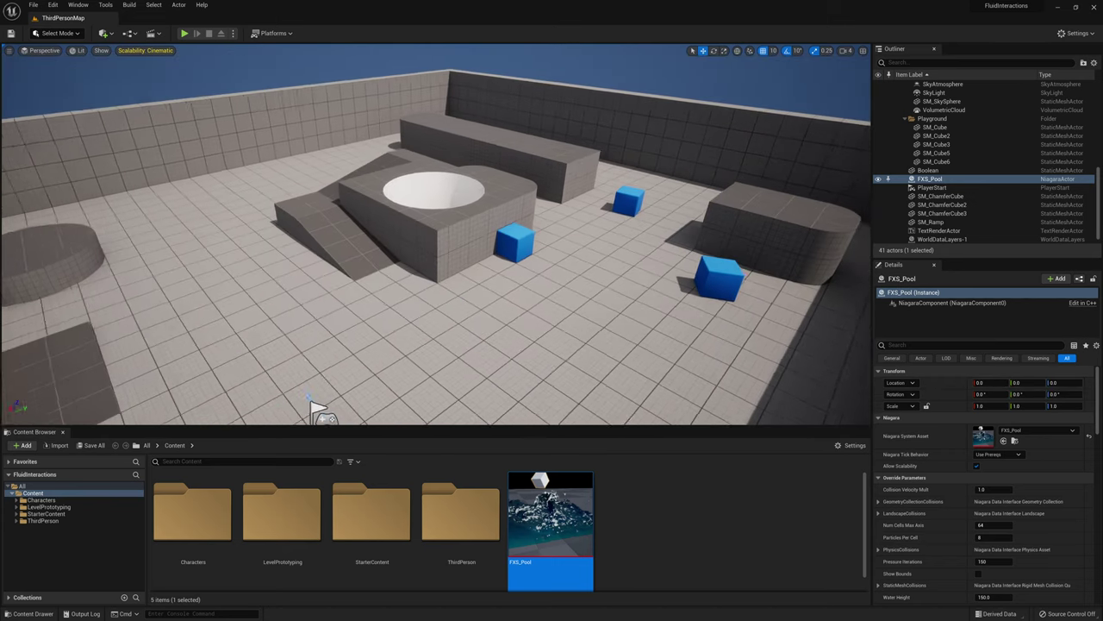
scroll(949, 459, down, 4)
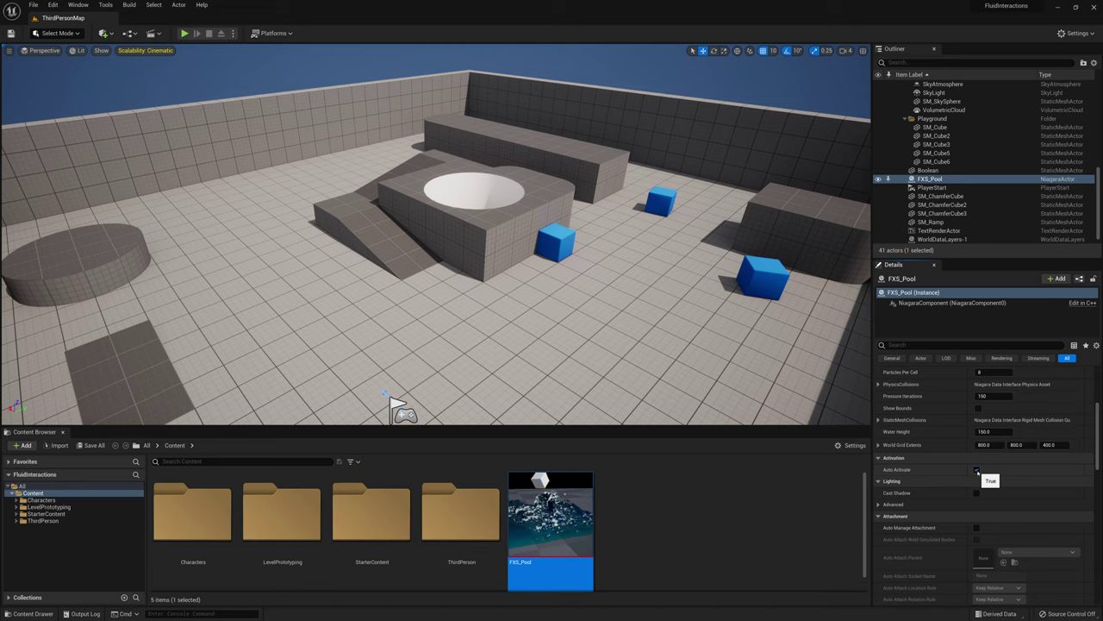
right_drag(502, 315, 502, 340)
key(s)
key(f)
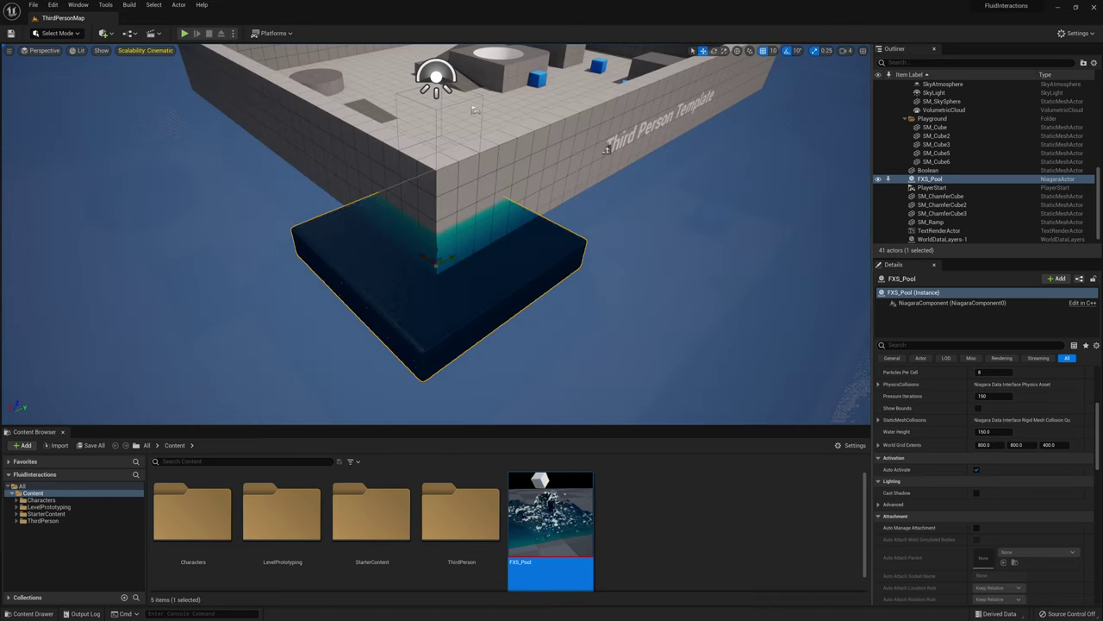
Step: Raise the FXS_Pool actor from the arena's corner, move it across the floor inside the walls, and briefly play-test the level
drag(435, 251, 436, 143)
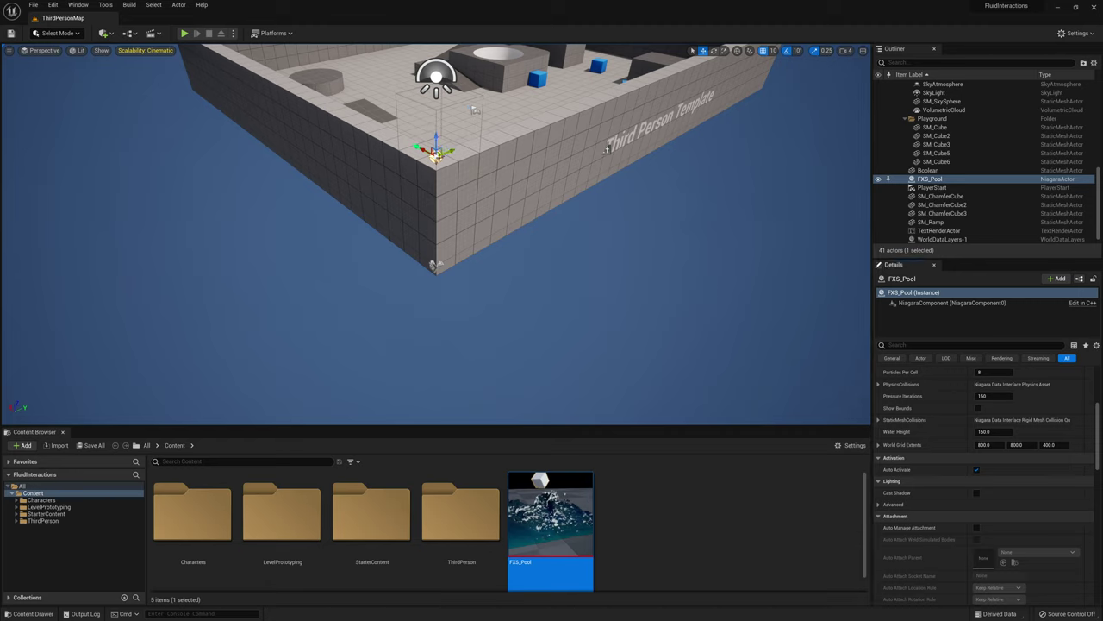
drag(448, 150, 384, 70)
click(184, 34)
key(a)
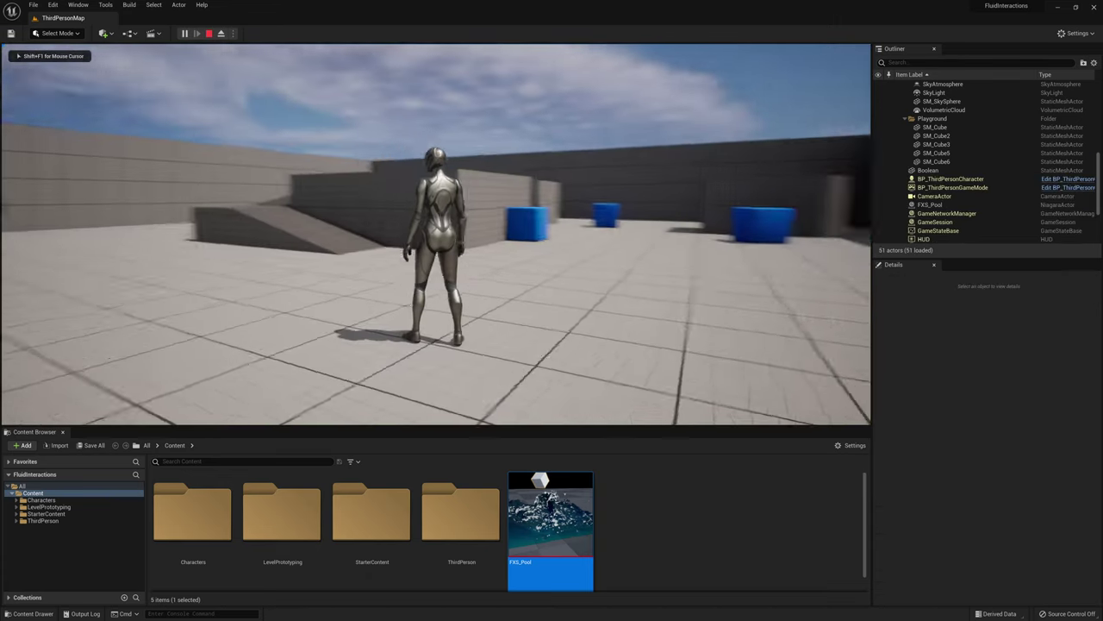
key(Escape)
Step: Delete the FXS_Pool actor from the level and place it again beside the carved block
right_drag(436, 235, 429, 293)
key(s)
key(s)
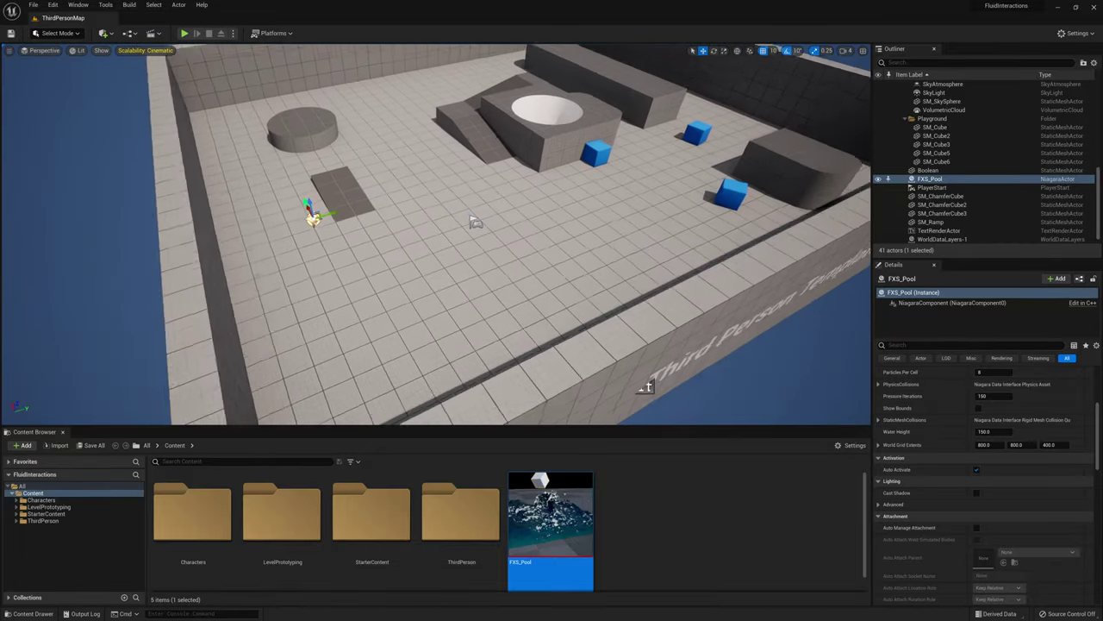
key(s)
scroll(435, 233, down, 3)
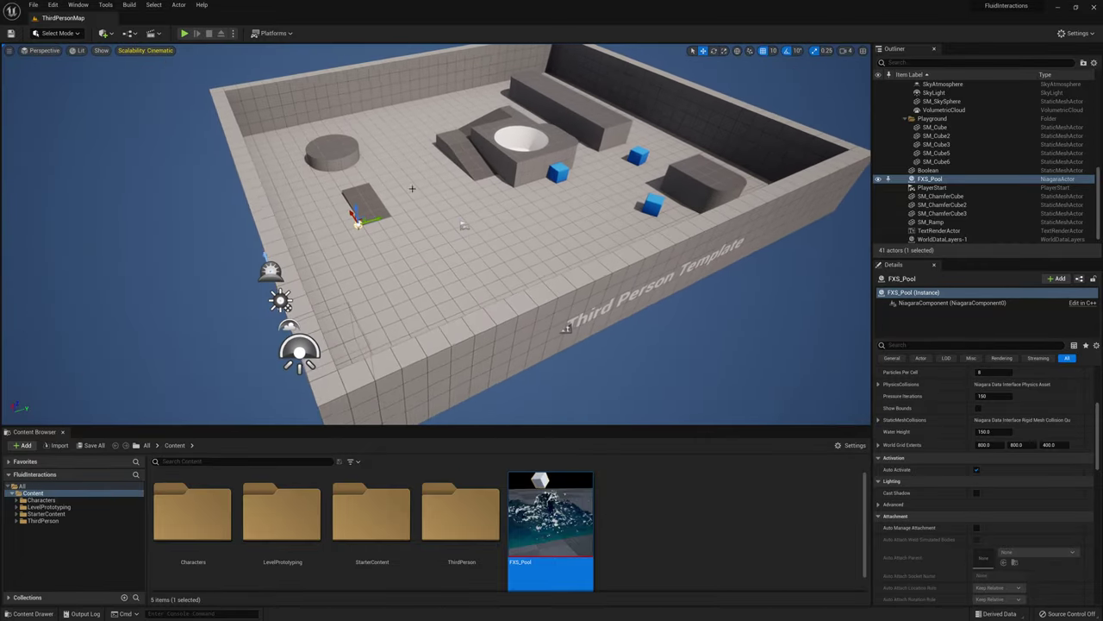
click(927, 179)
key(Delete)
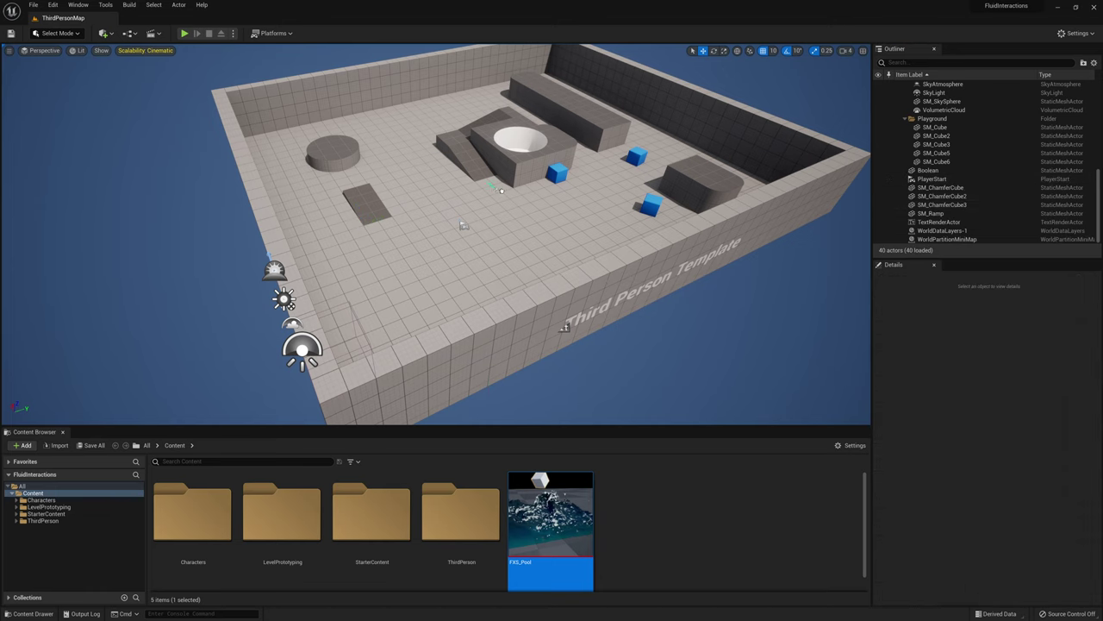
key(ctrl+z)
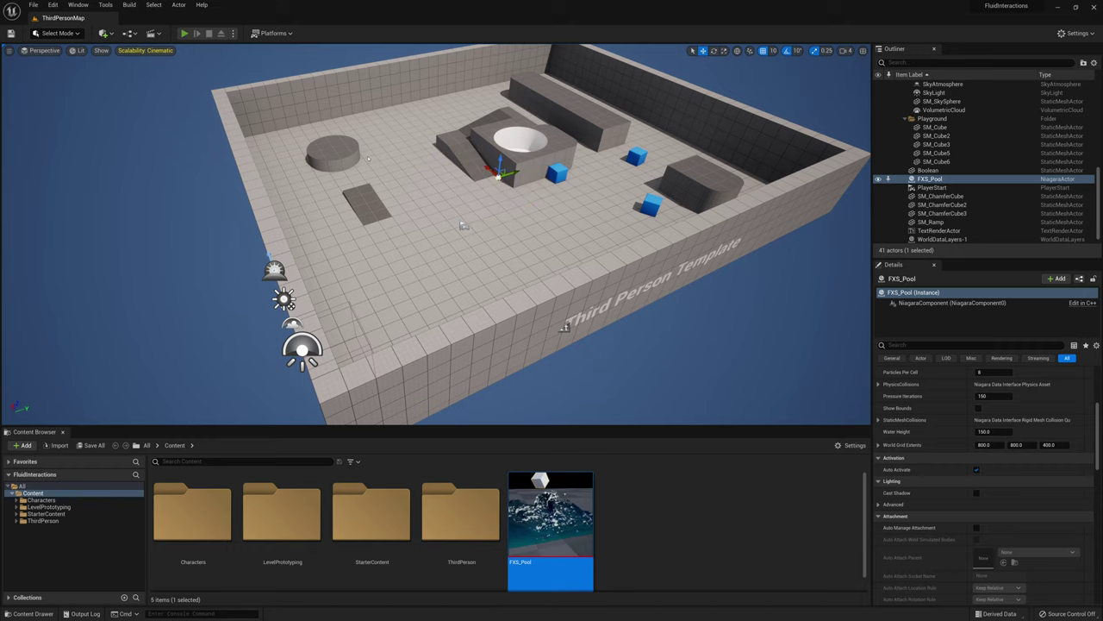
Step: Play-test the level by running the character toward the pool water, and stop the play session
key(alt+p)
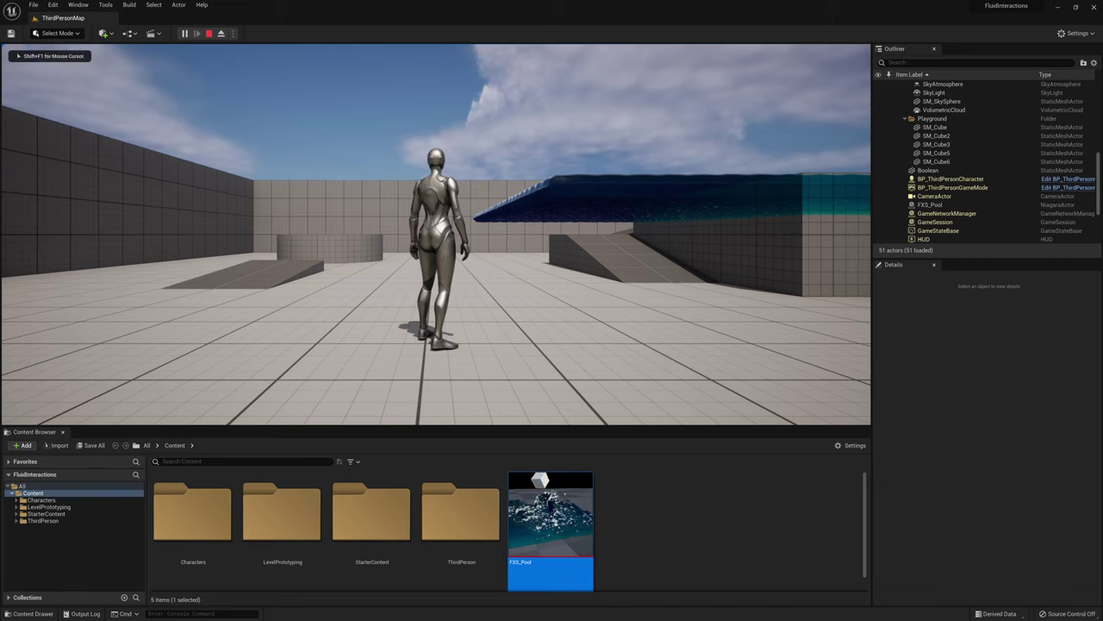
key(w)
key(s)
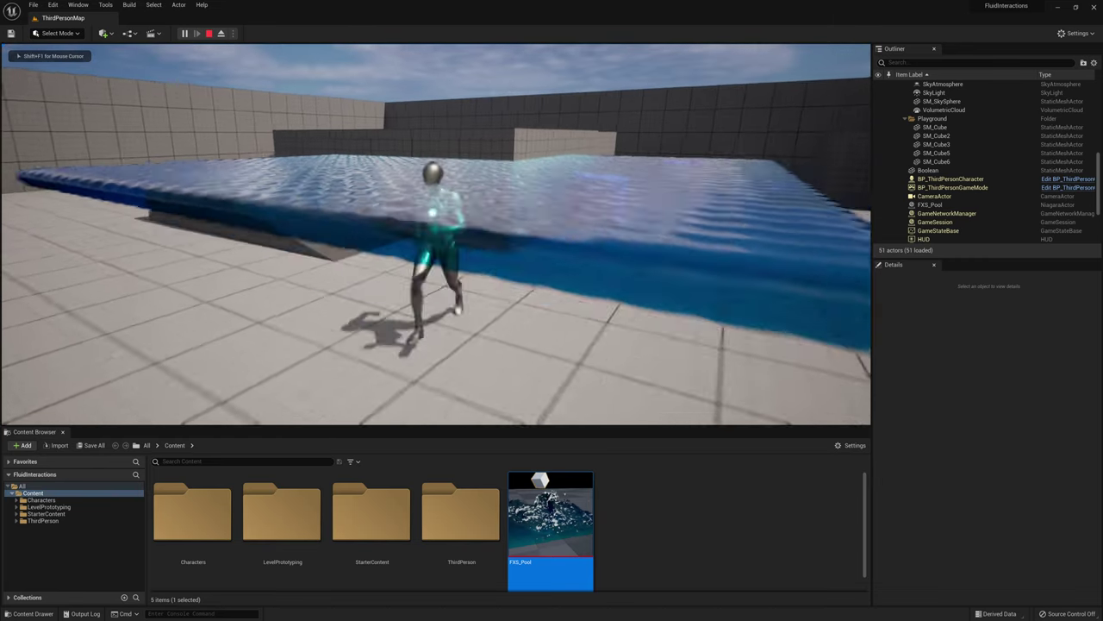
key(shift+F1)
key(Escape)
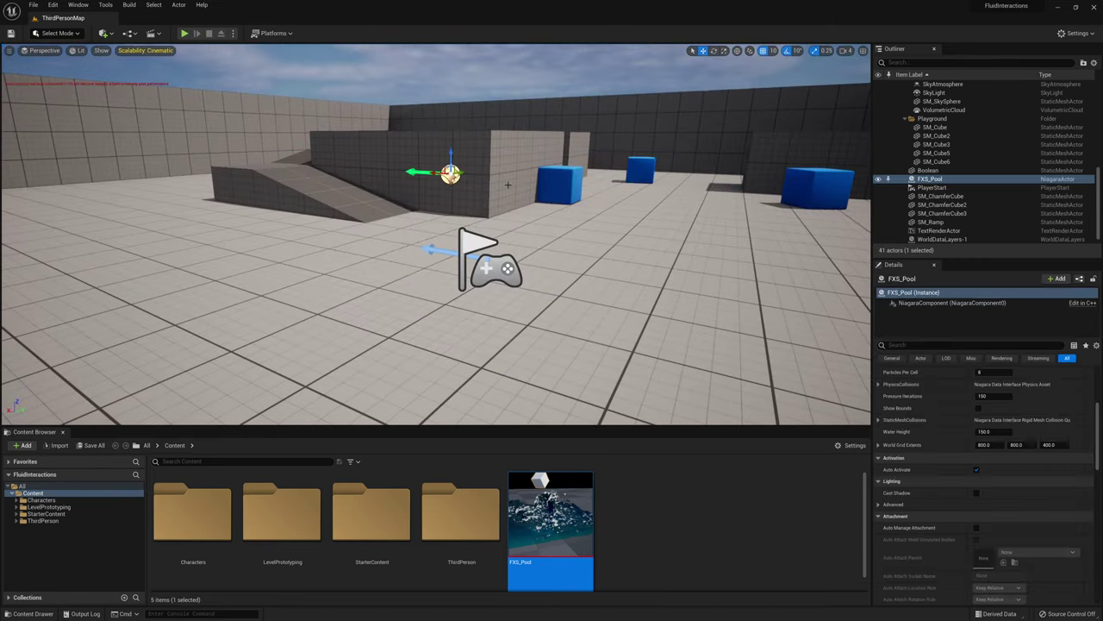
Step: Lower FXS_Pool toward the floor and restart its fluid simulation by switching Auto Activate off and on
scroll(437, 235, down, 3)
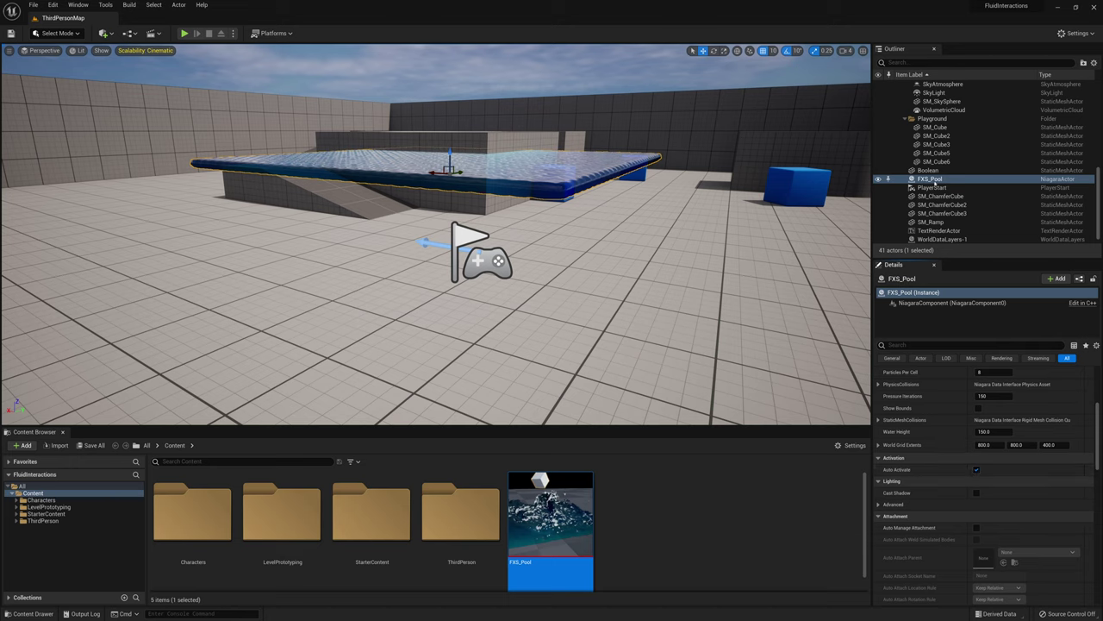
click(977, 469)
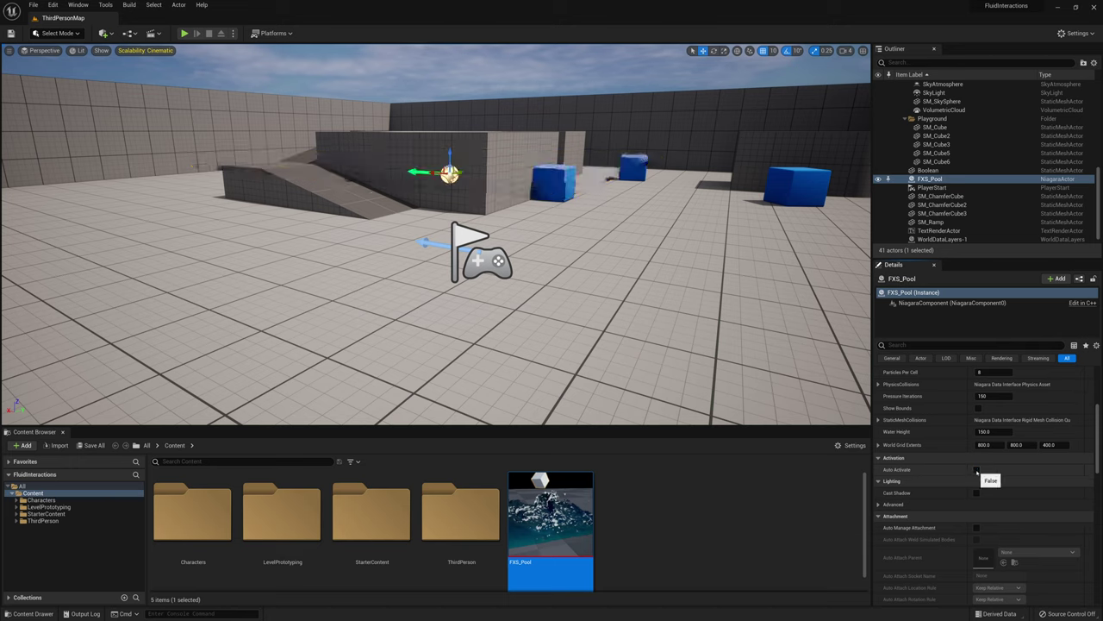
click(977, 469)
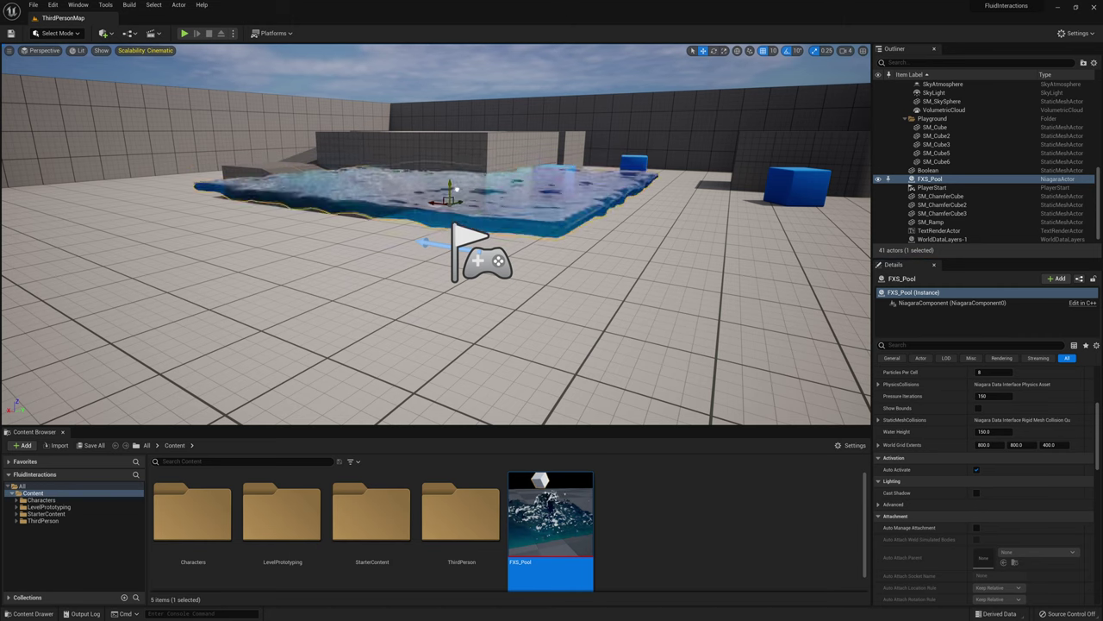
click(976, 470)
click(976, 470)
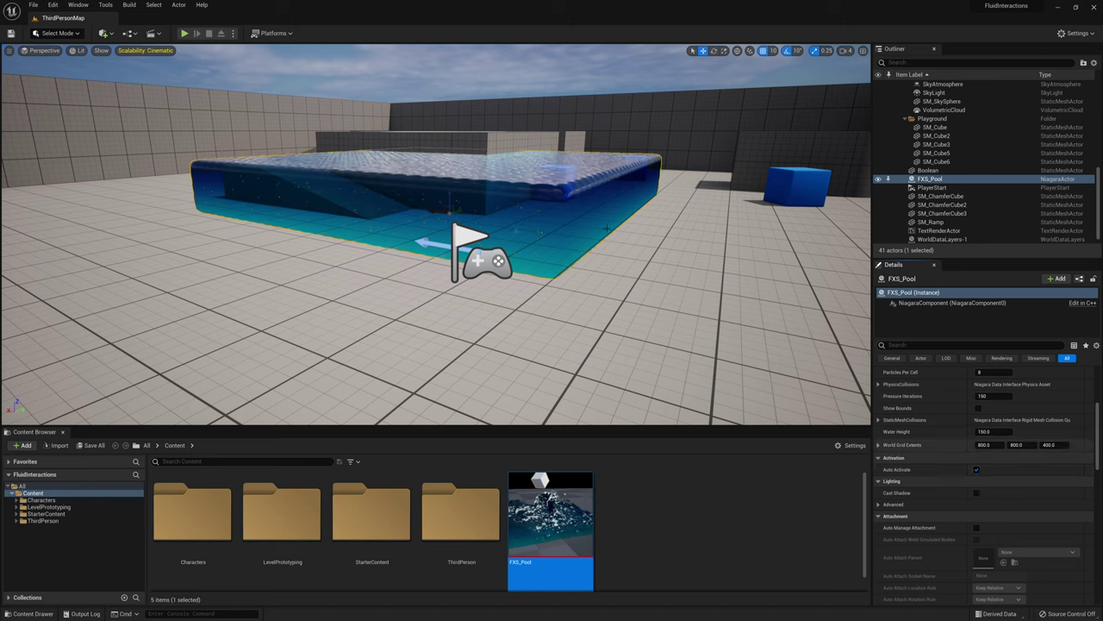
Step: Move FXS_Pool up and back down to a Z location of 0, and restart its simulation with Auto Activate
drag(450, 200, 450, 125)
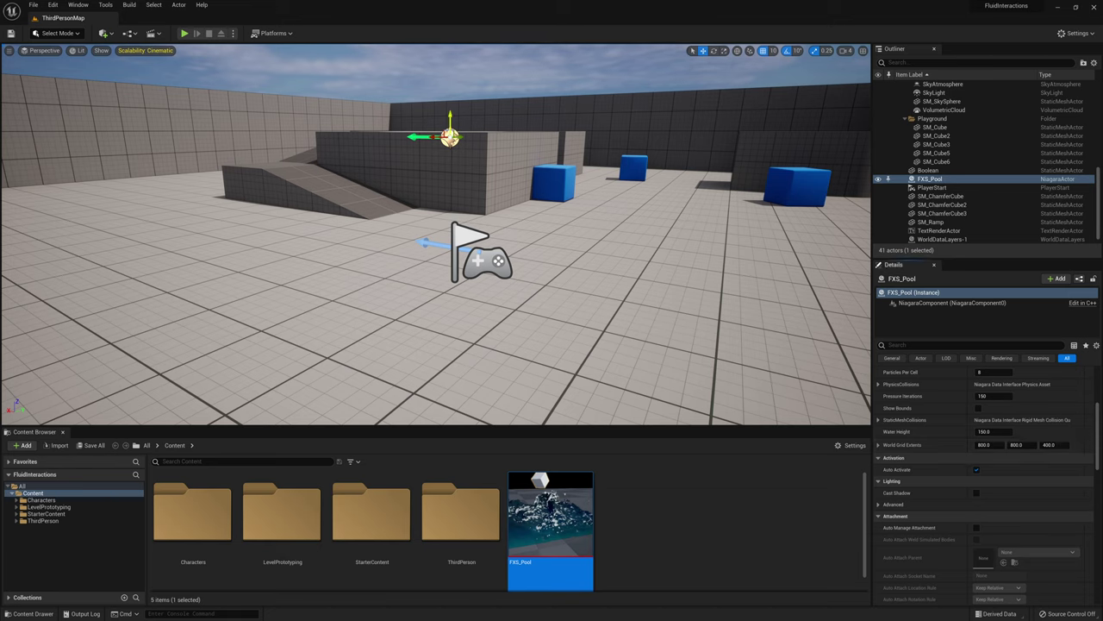
drag(455, 123, 459, 207)
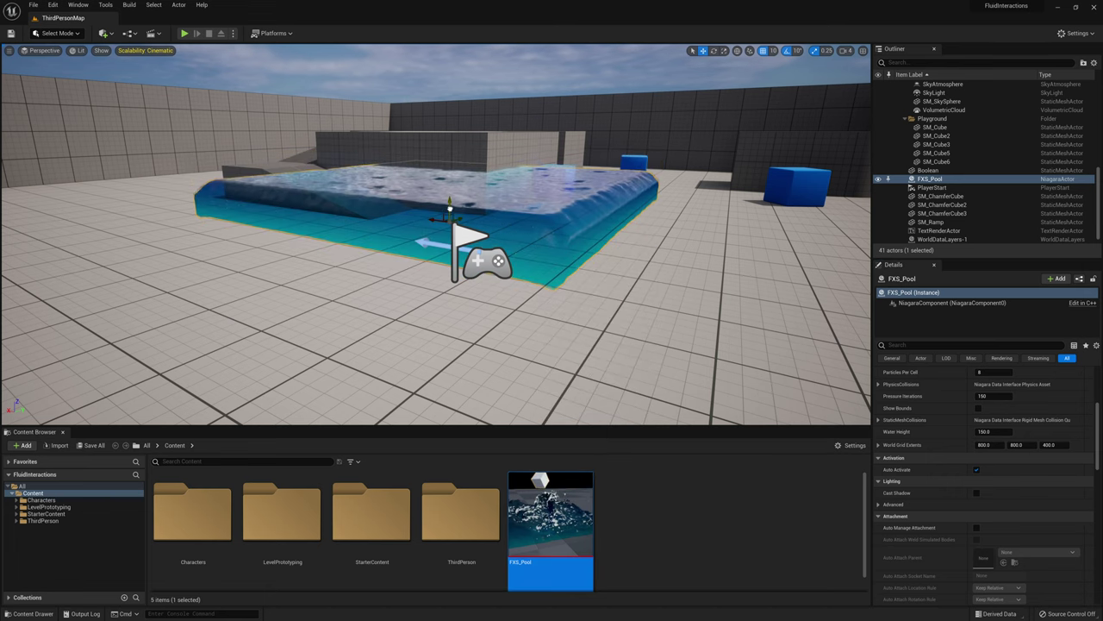
click(976, 470)
click(977, 470)
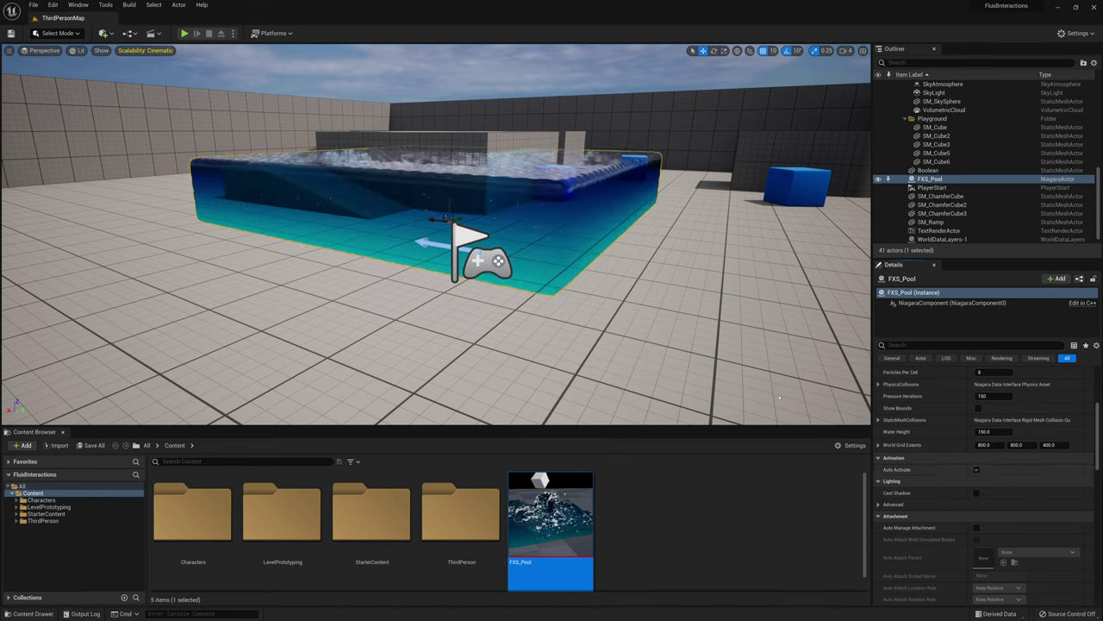
Step: Move FXS_Pool horizontally onto the carved basin block, to a location of about X 1500, Y 1970
key(f)
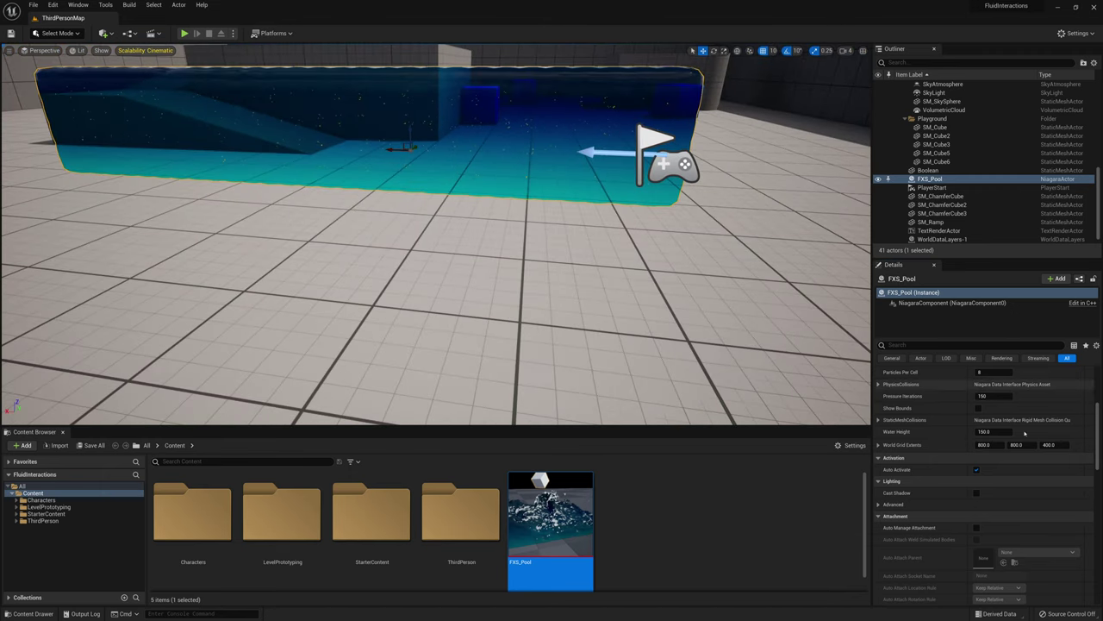
scroll(1014, 434, up, 4)
scroll(1015, 434, up, 1)
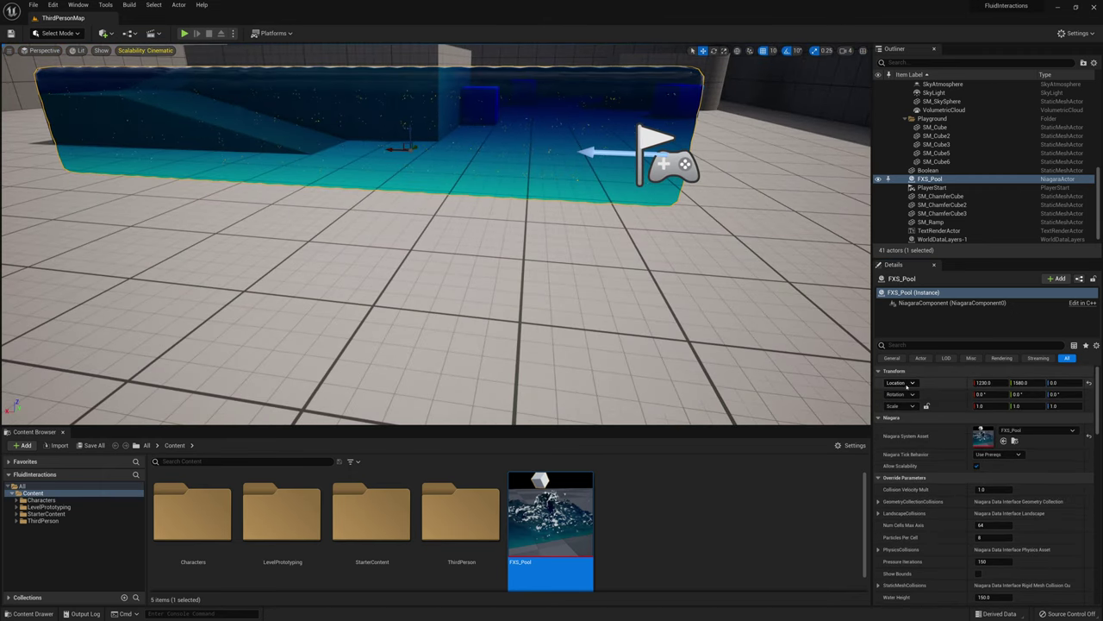
click(1053, 383)
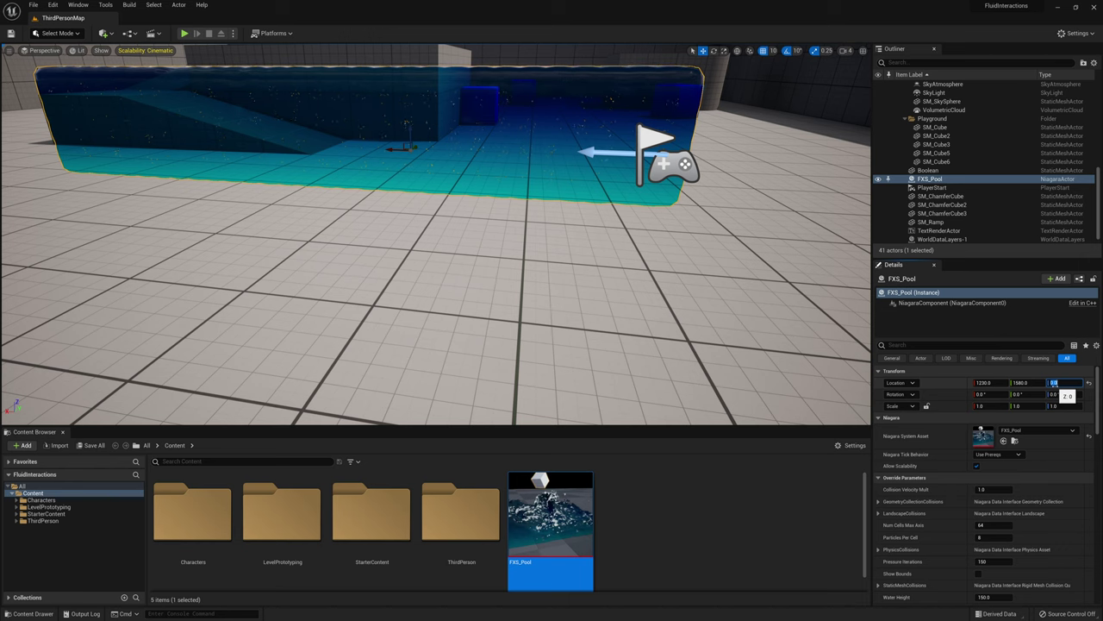
right_drag(690, 327, 551, 405)
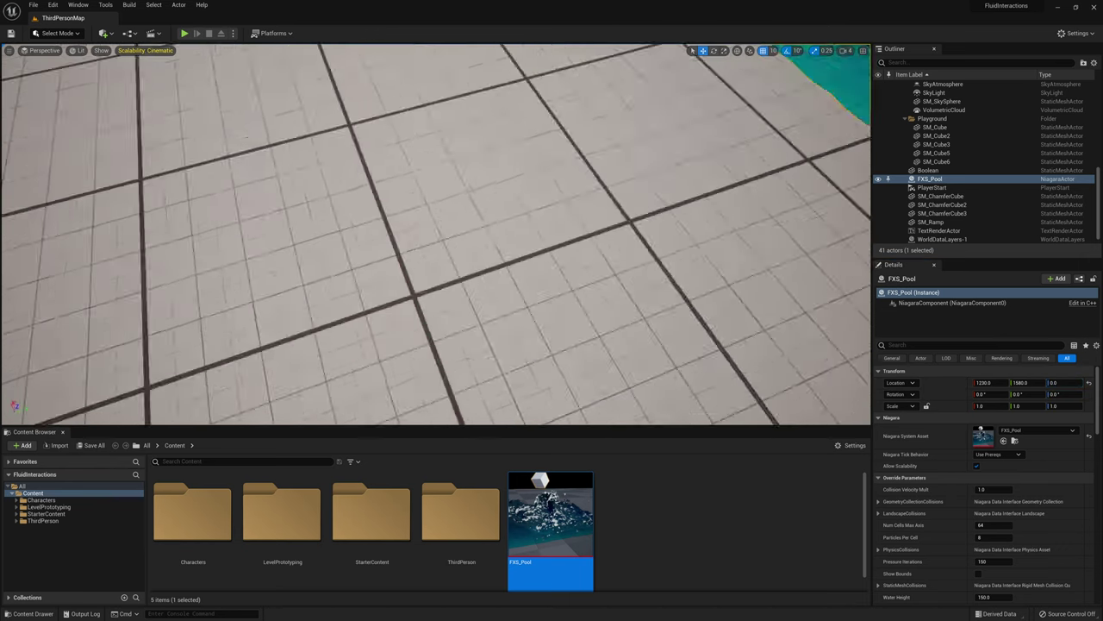
key(f)
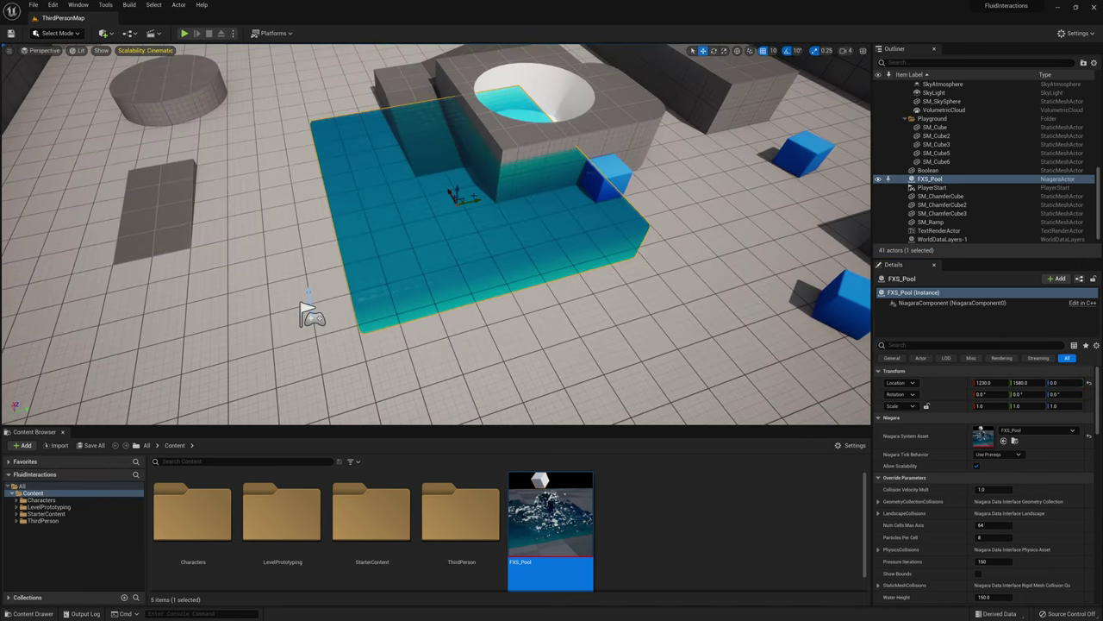
drag(475, 198, 517, 128)
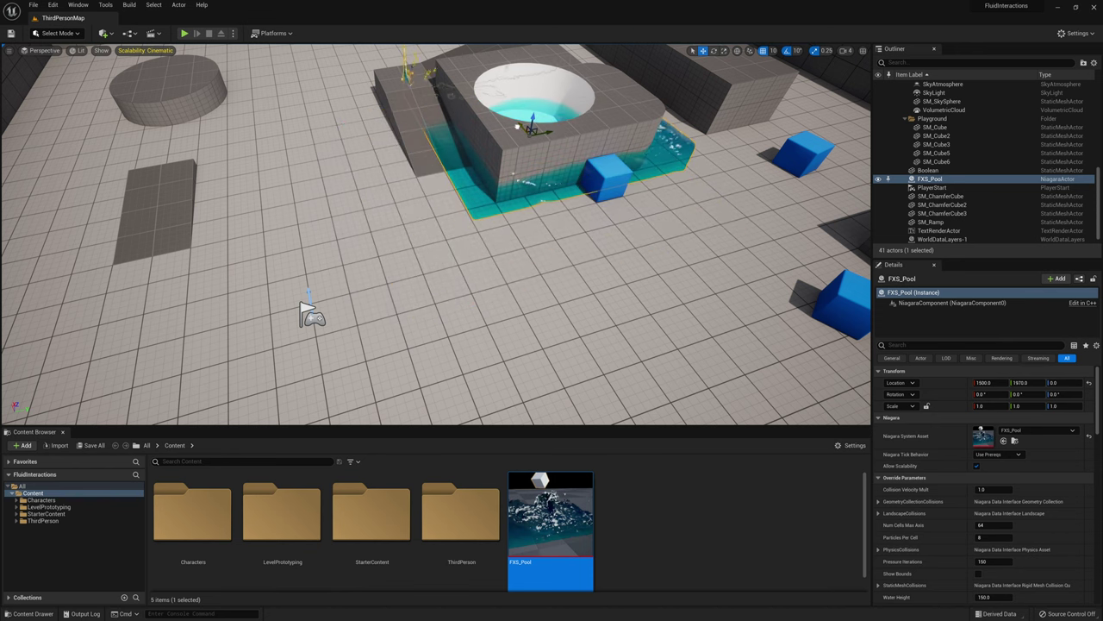
Step: Restart FXS_Pool's fluid simulation with Auto Activate and inspect the water around the carved block
scroll(952, 468, down, 4)
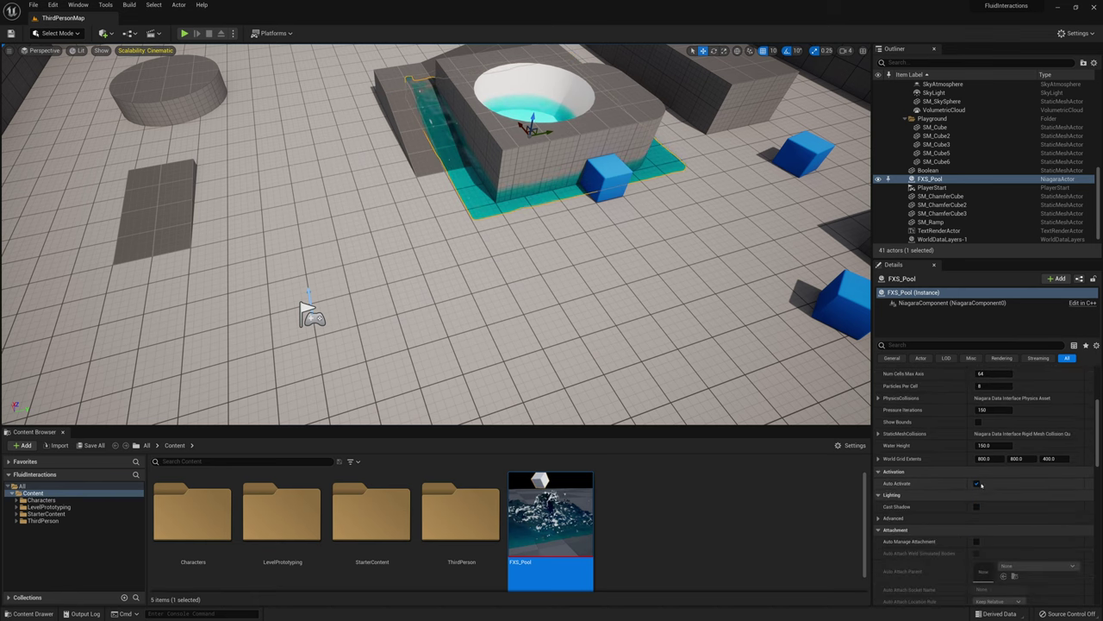
click(977, 483)
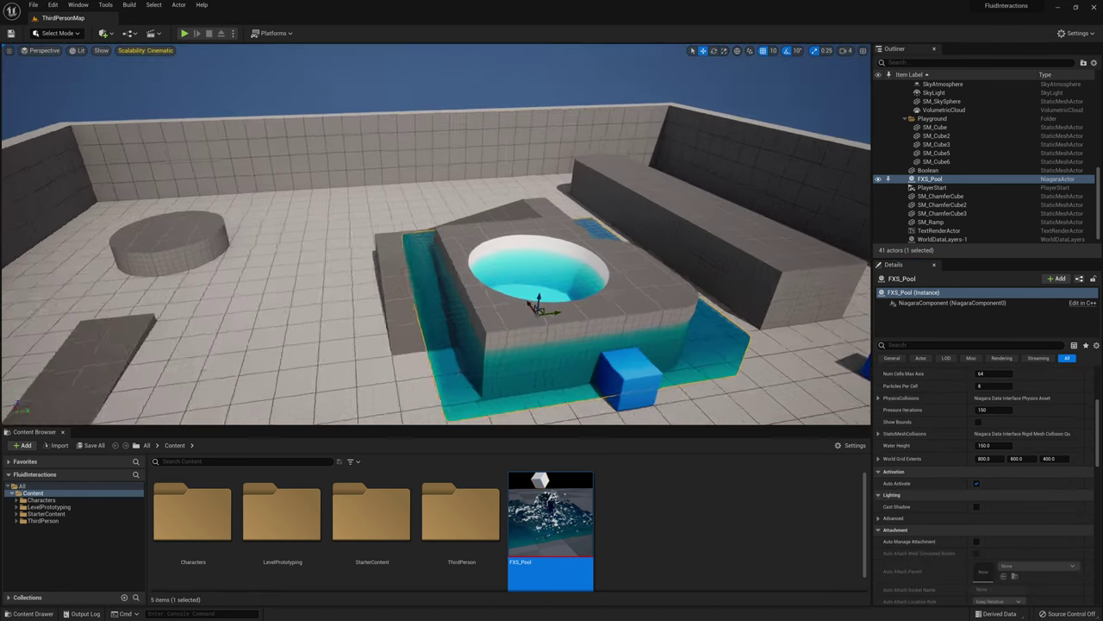
right_drag(436, 234, 538, 278)
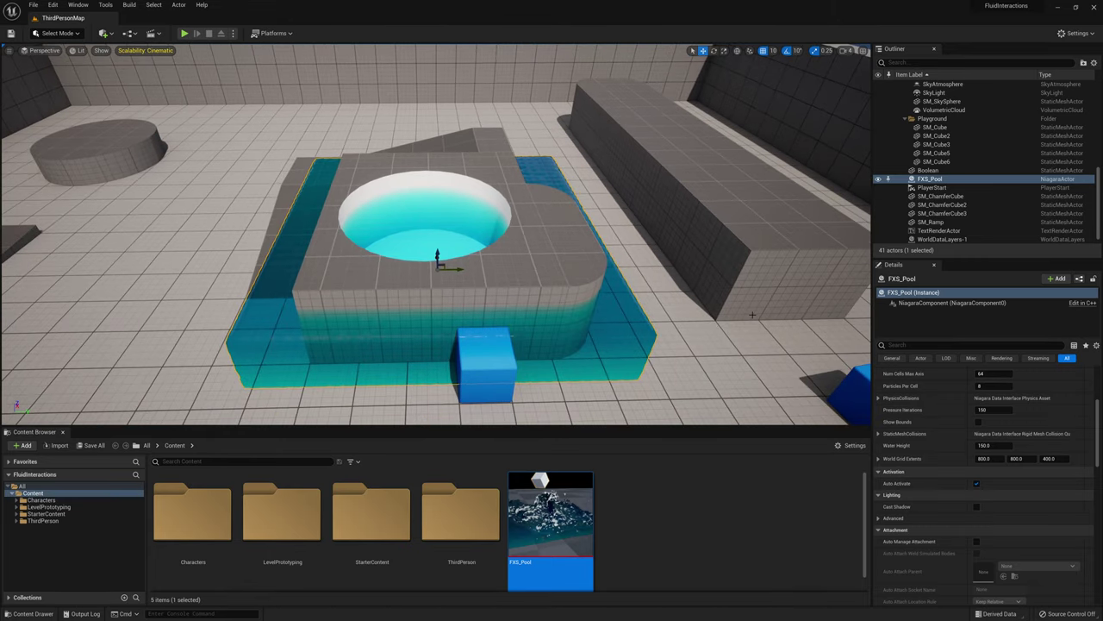
mouse_move(431, 160)
right_down()
mouse_move(532, 265)
mouse_move(431, 160)
right_up()
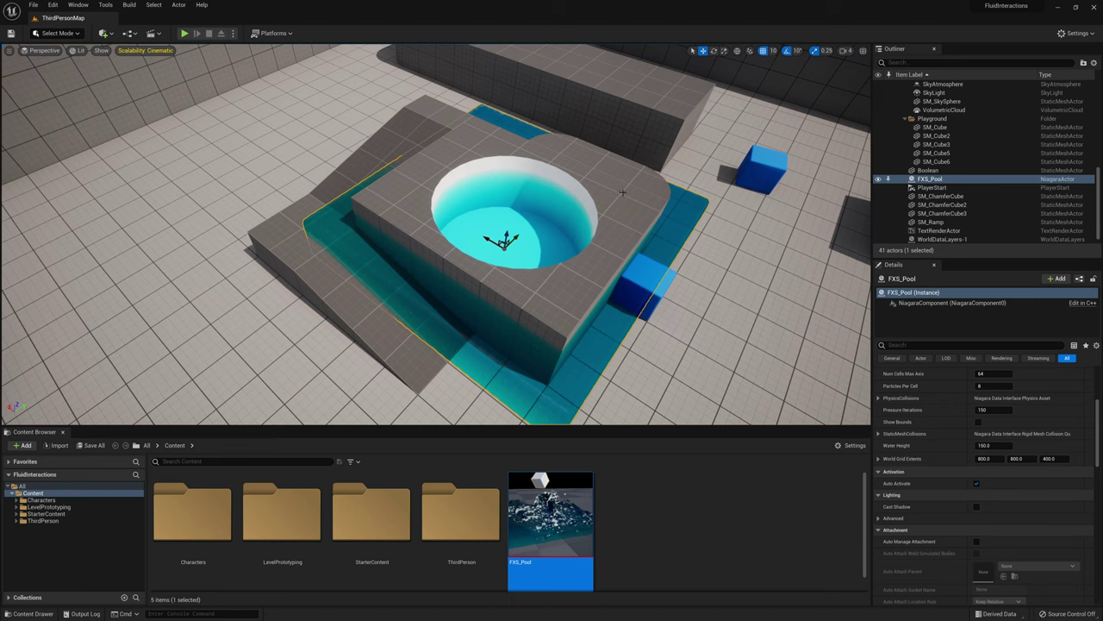
Step: Open the FXS_Pool Niagara system, show its User Parameters, and collapse the StaticMeshCollisions settings
mouse_move(565, 498)
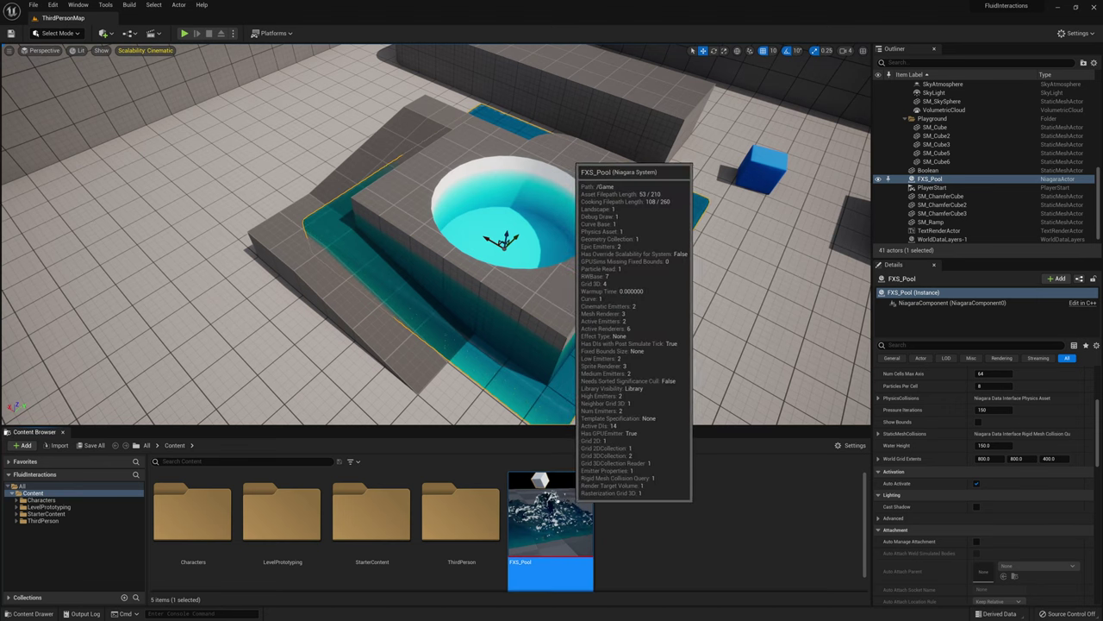
drag(443, 35, 443, 1)
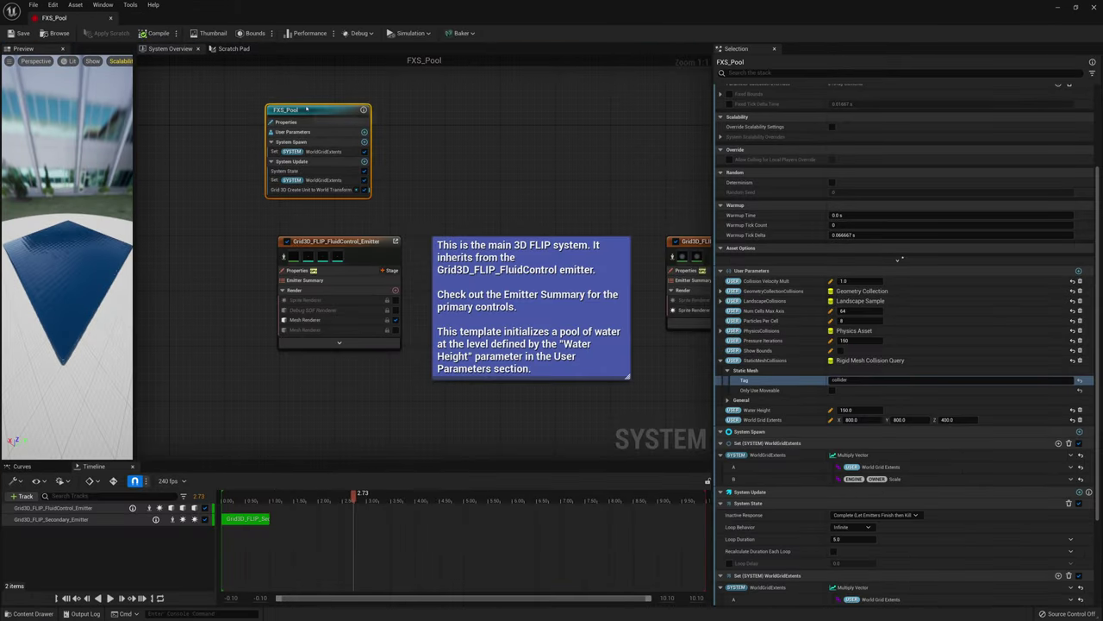
click(293, 122)
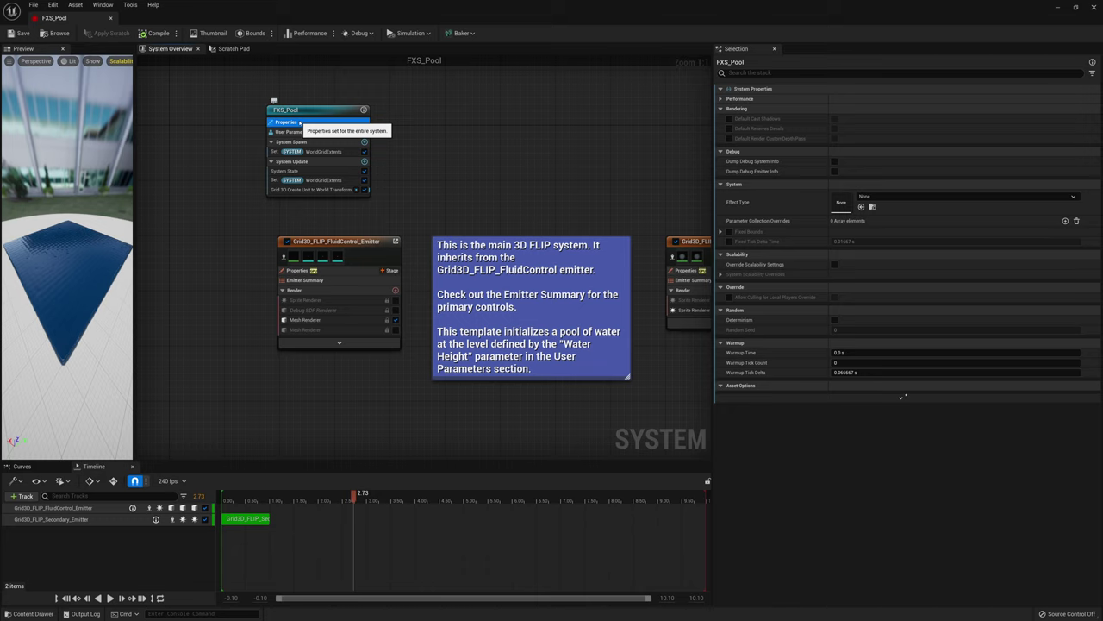
click(316, 133)
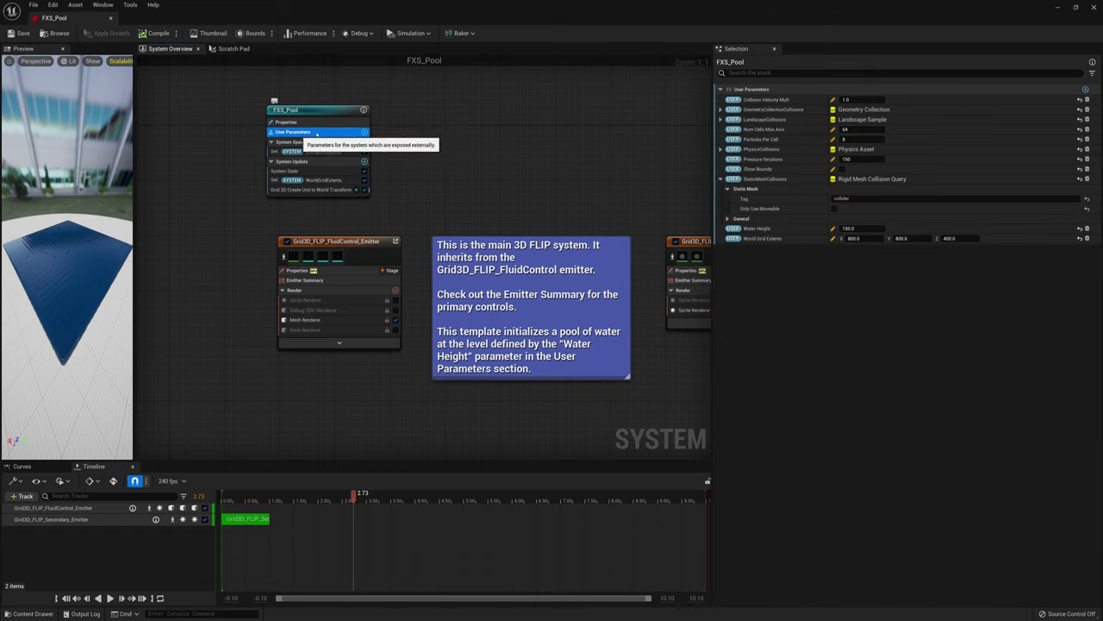
click(721, 178)
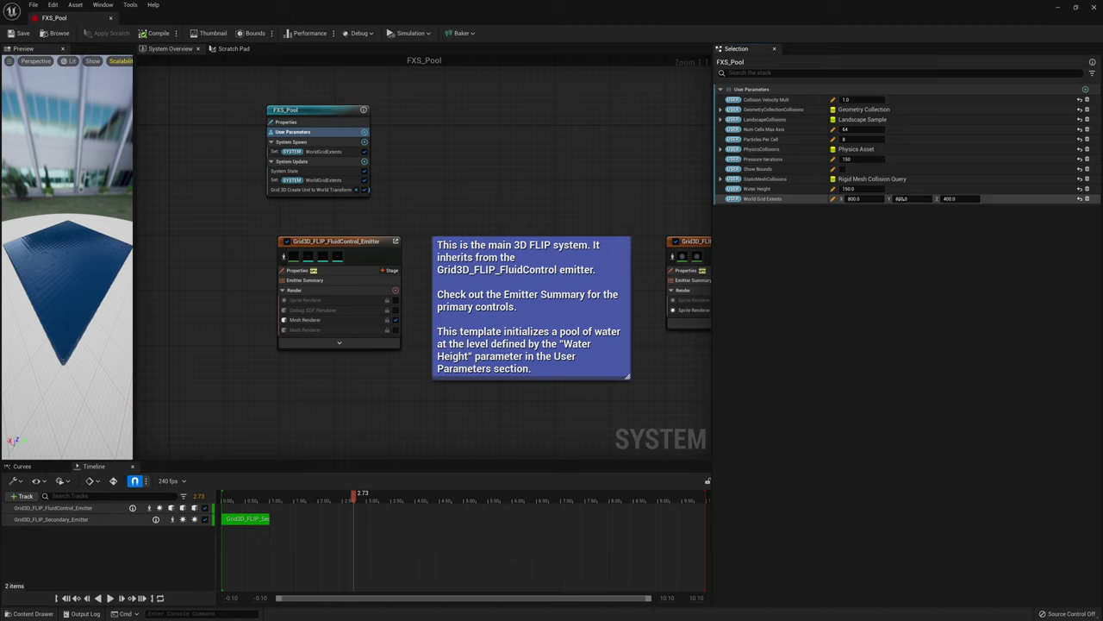
Step: Set World Grid Extents X and Y to 650, save the system, and check the pool's size in the level
click(853, 199)
text(6)
text(50)
key(Tab)
text(65)
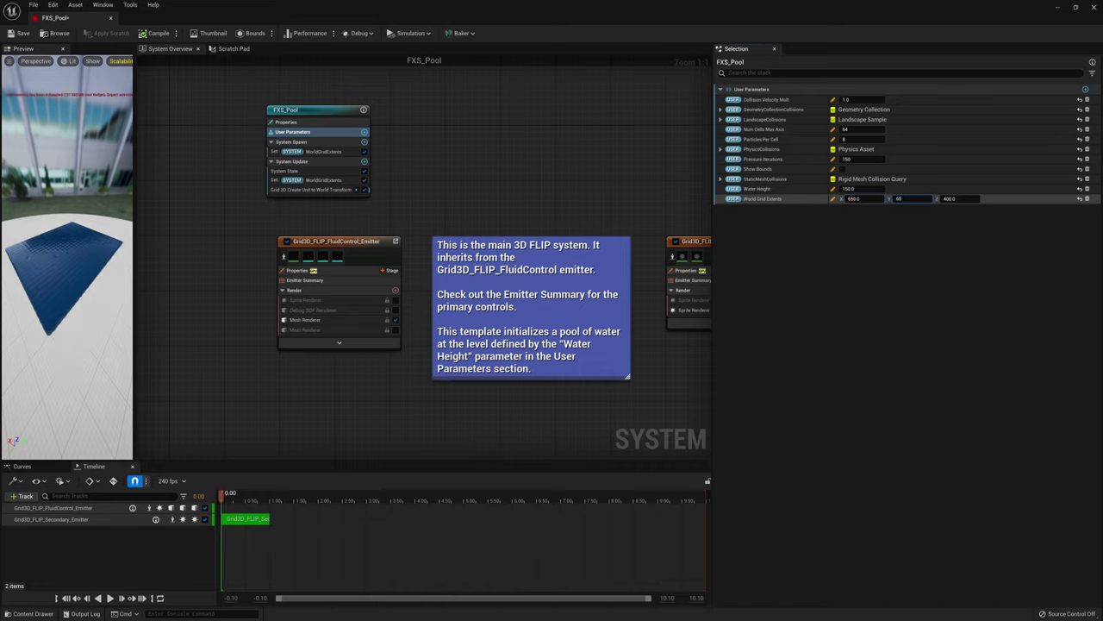
text(0)
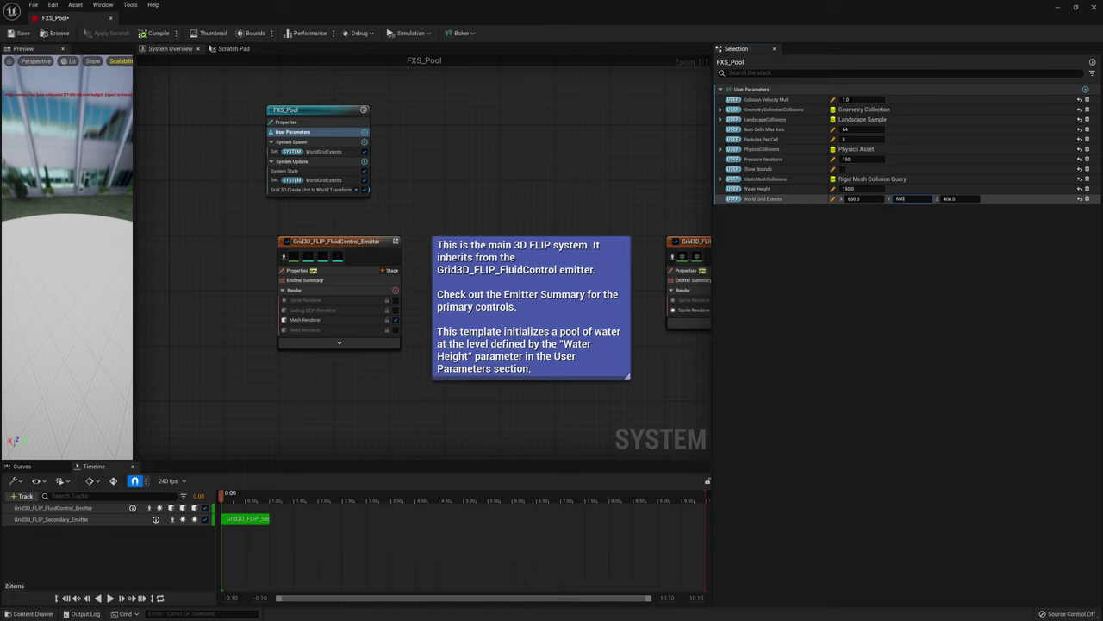
key(Return)
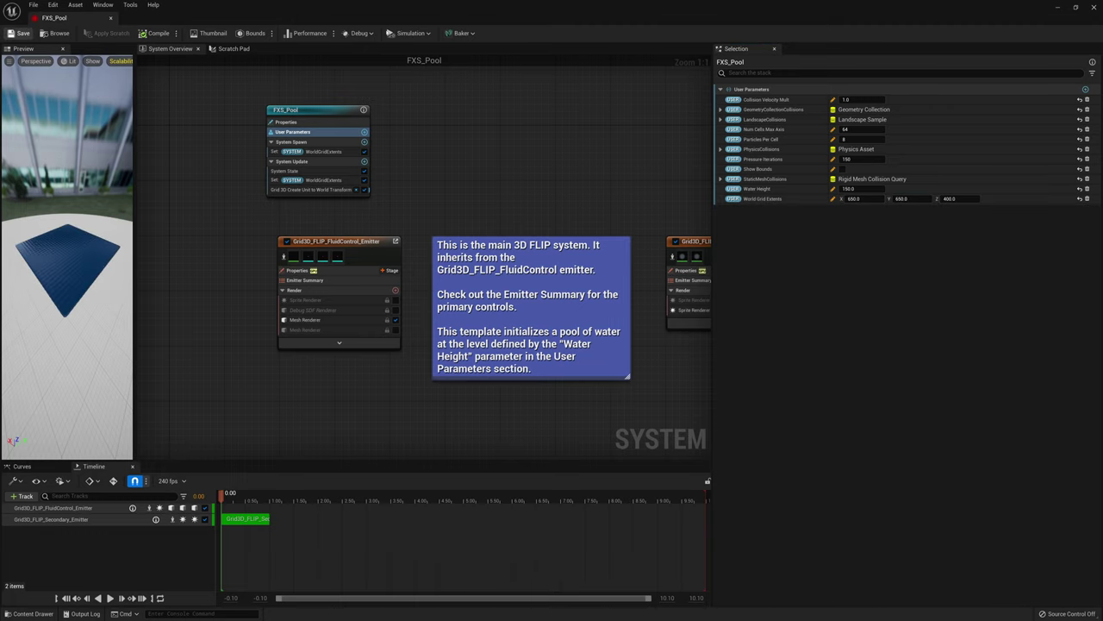
click(1058, 8)
right_drag(436, 235, 336, 200)
right_drag(441, 278, 441, 280)
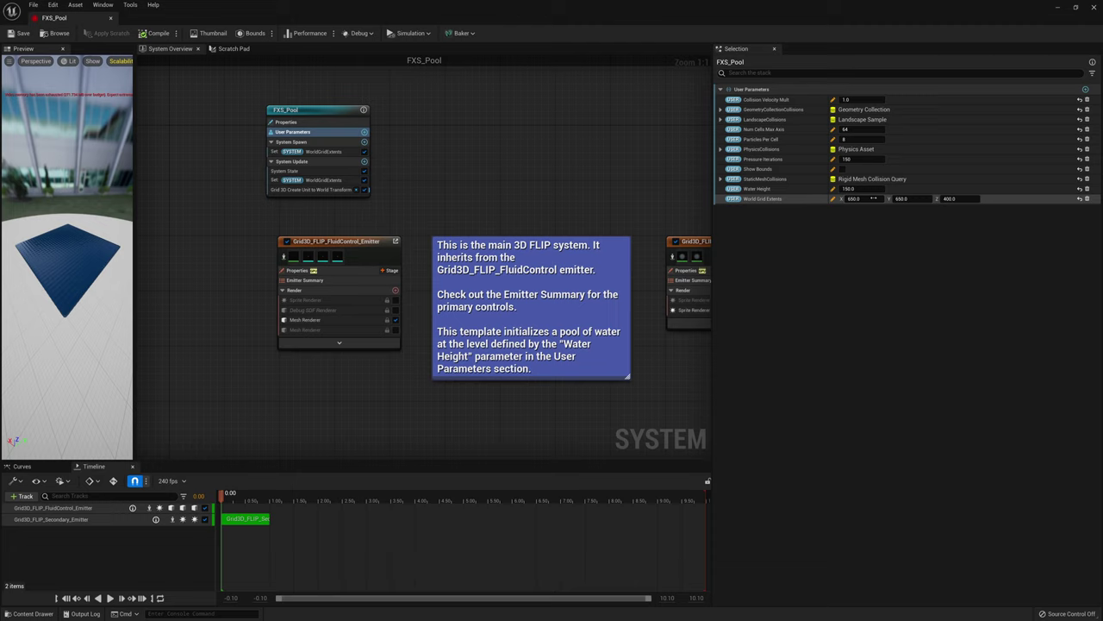
Step: Set World Grid Extents X and Y to 500 and inspect how the pool fits the block in the level
click(853, 198)
text(500)
key(Tab)
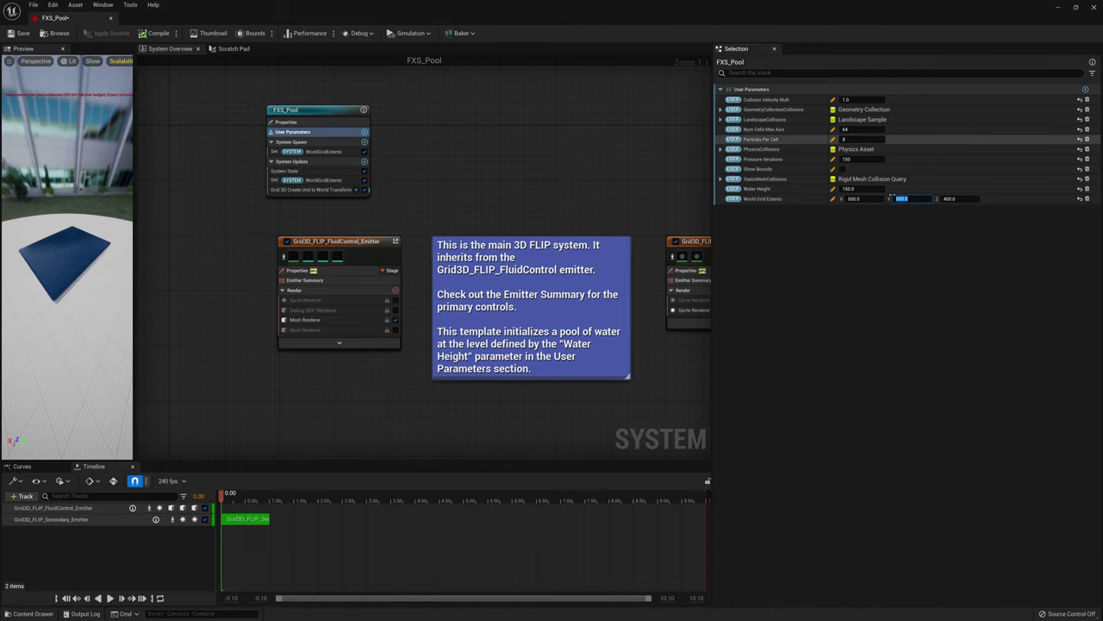
text(5)
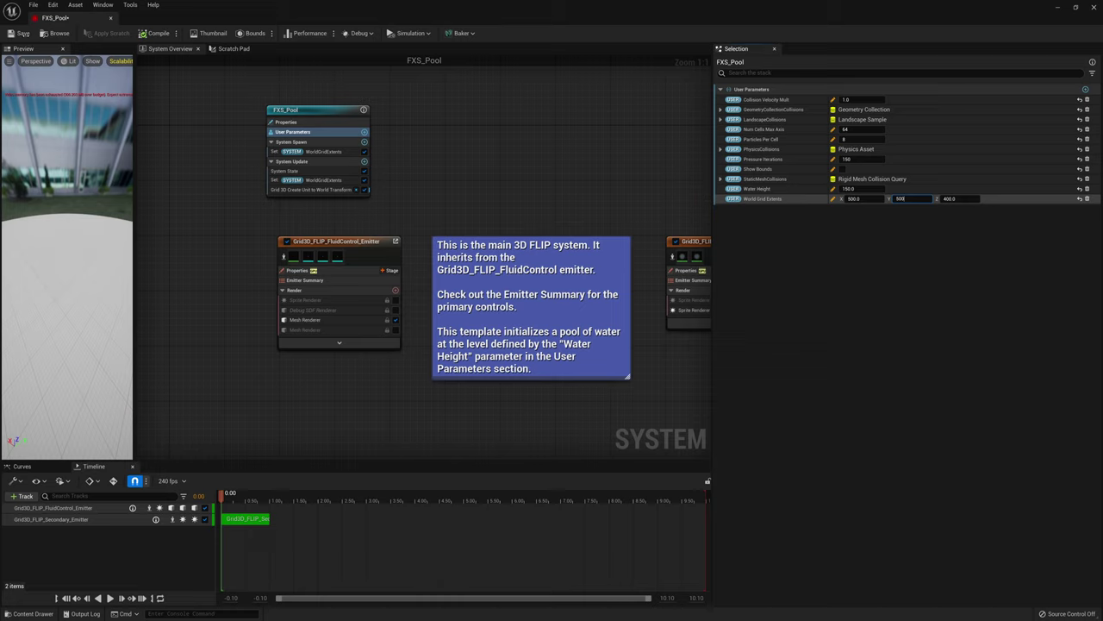
key(Return)
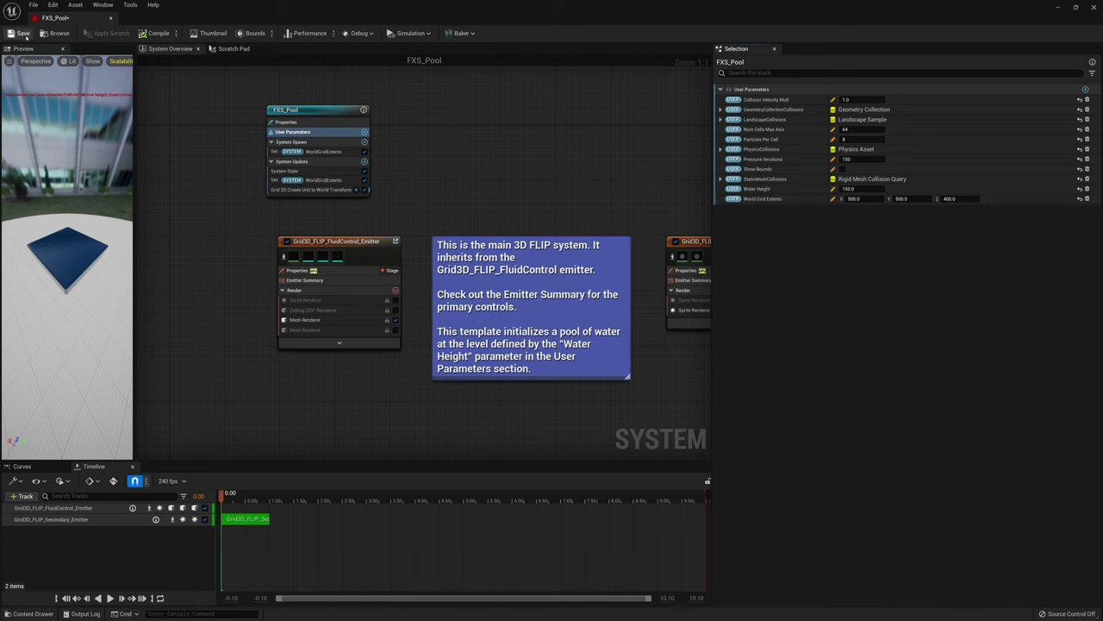
click(1058, 9)
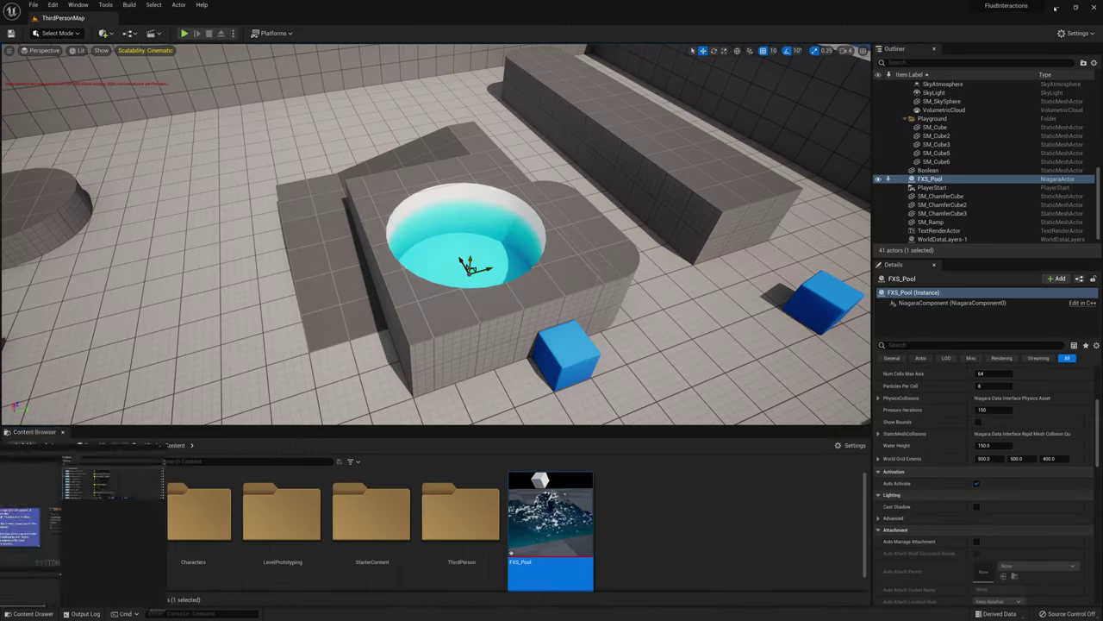
right_drag(521, 257, 414, 276)
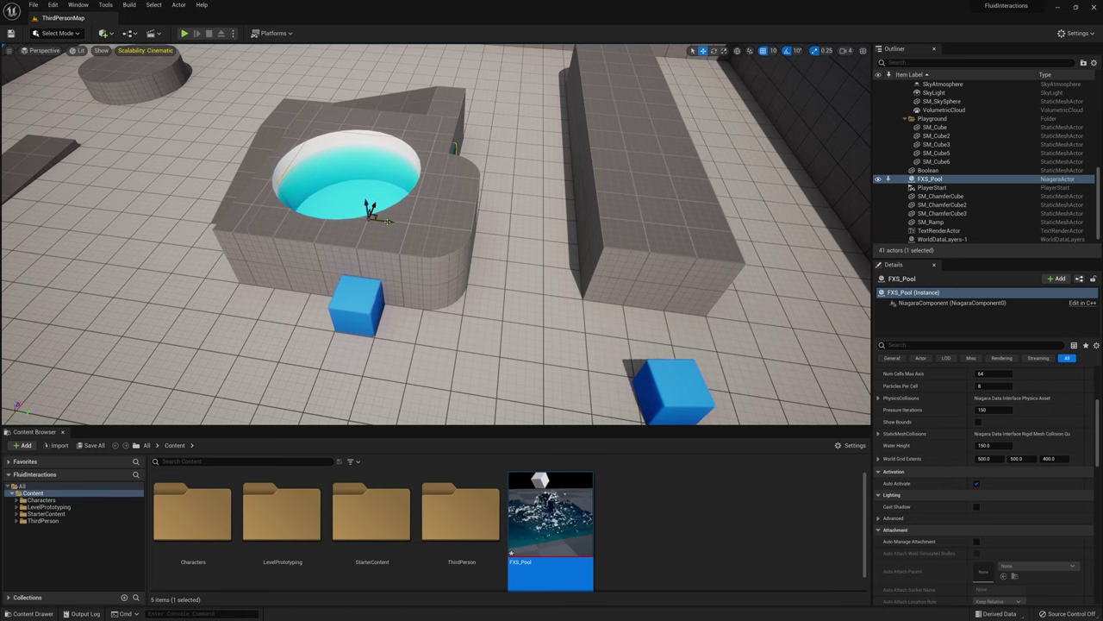
right_drag(385, 221, 510, 224)
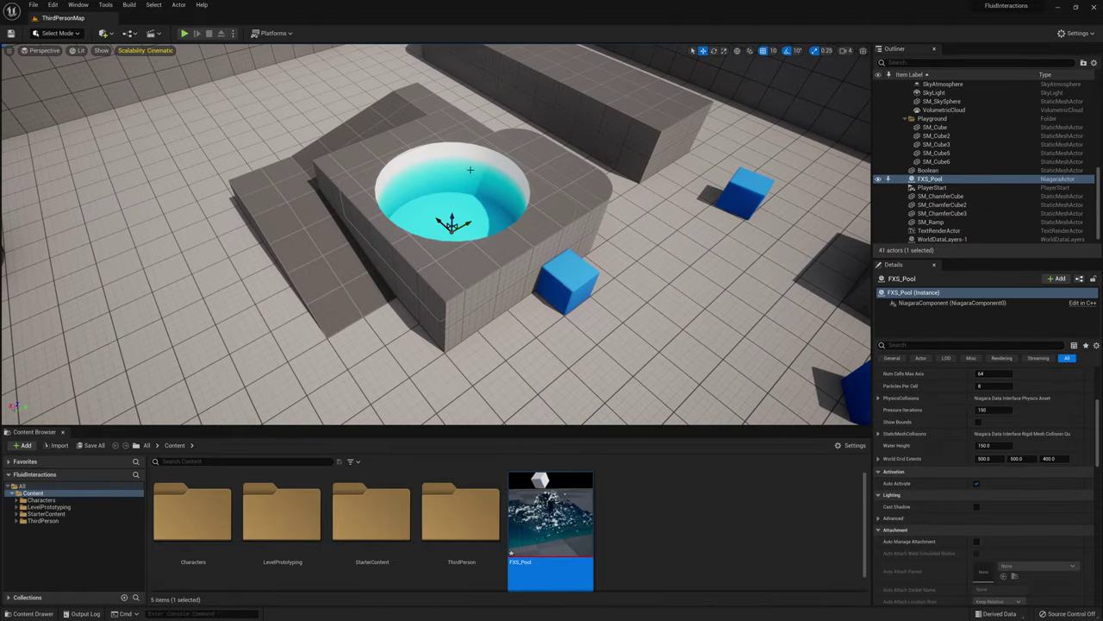
right_drag(472, 169, 534, 148)
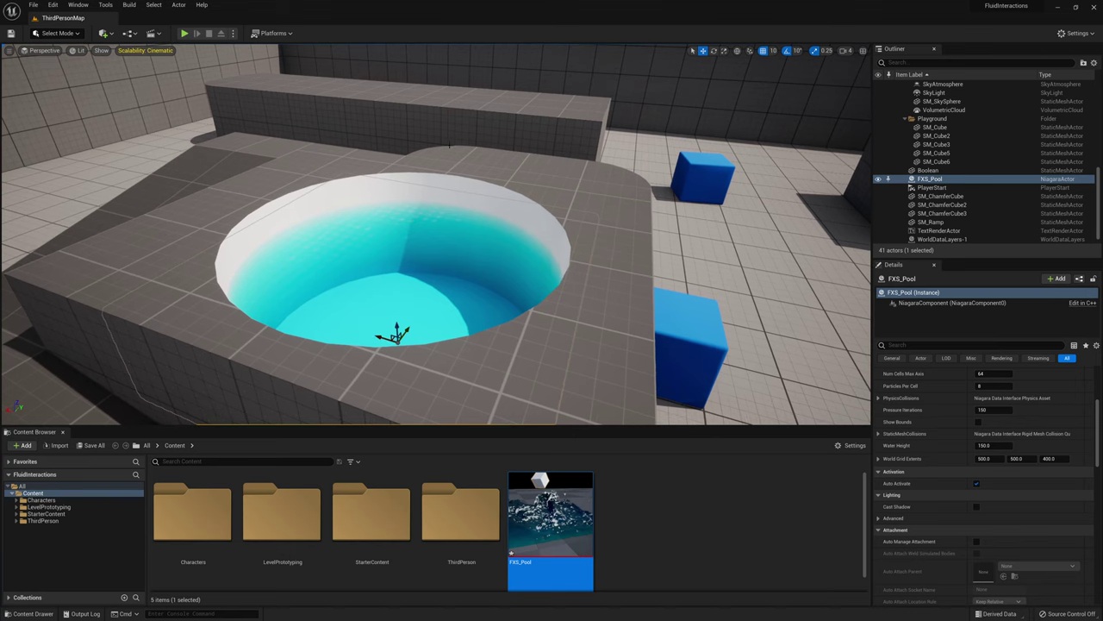
Step: Set FXS_Pool's Water Height to 175, save and close the system, and check the basin's water in the level
double_click(550, 524)
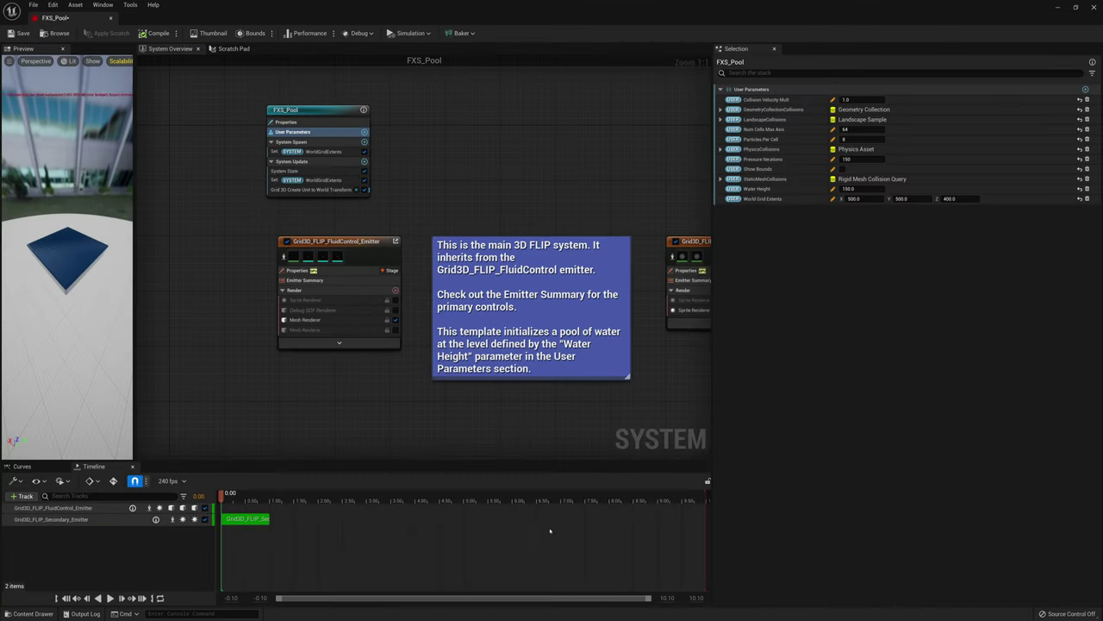
click(853, 191)
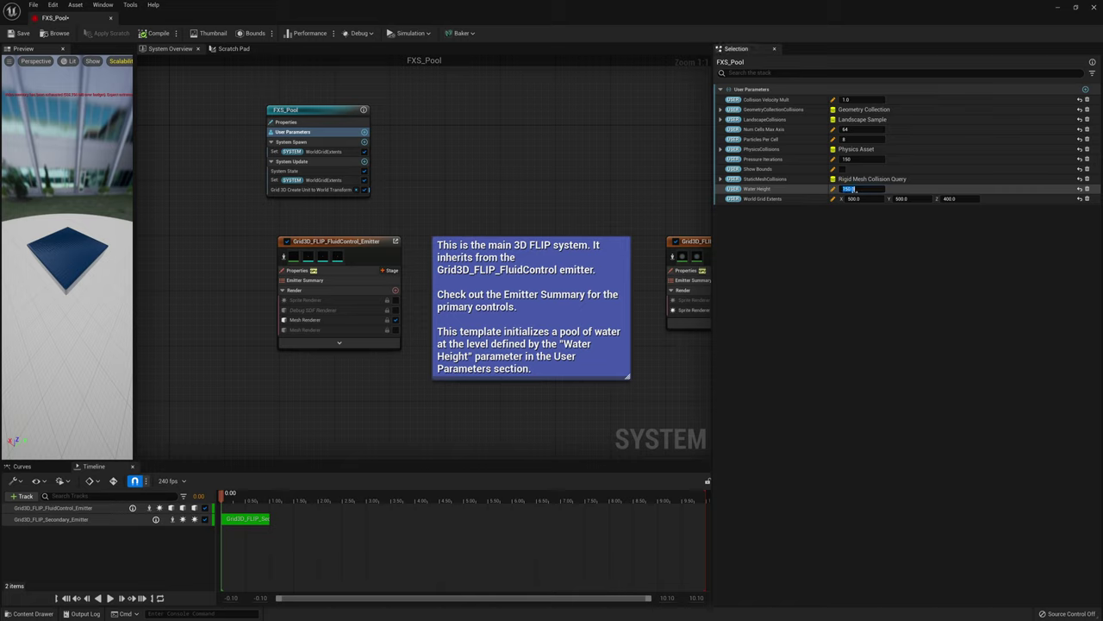
text(175)
key(Return)
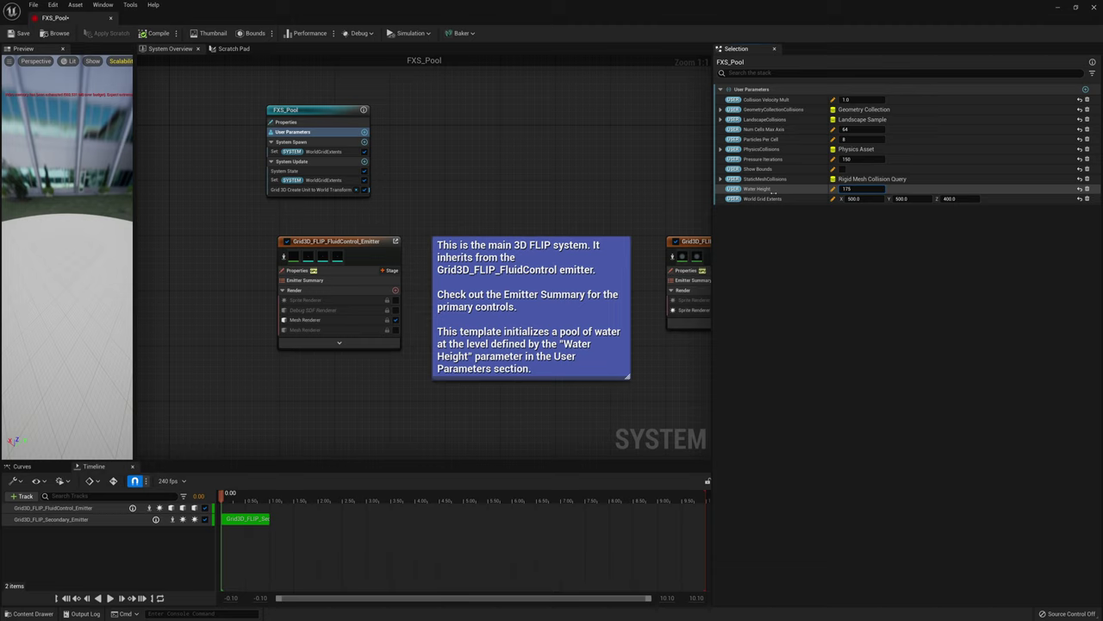
key(Return)
click(19, 34)
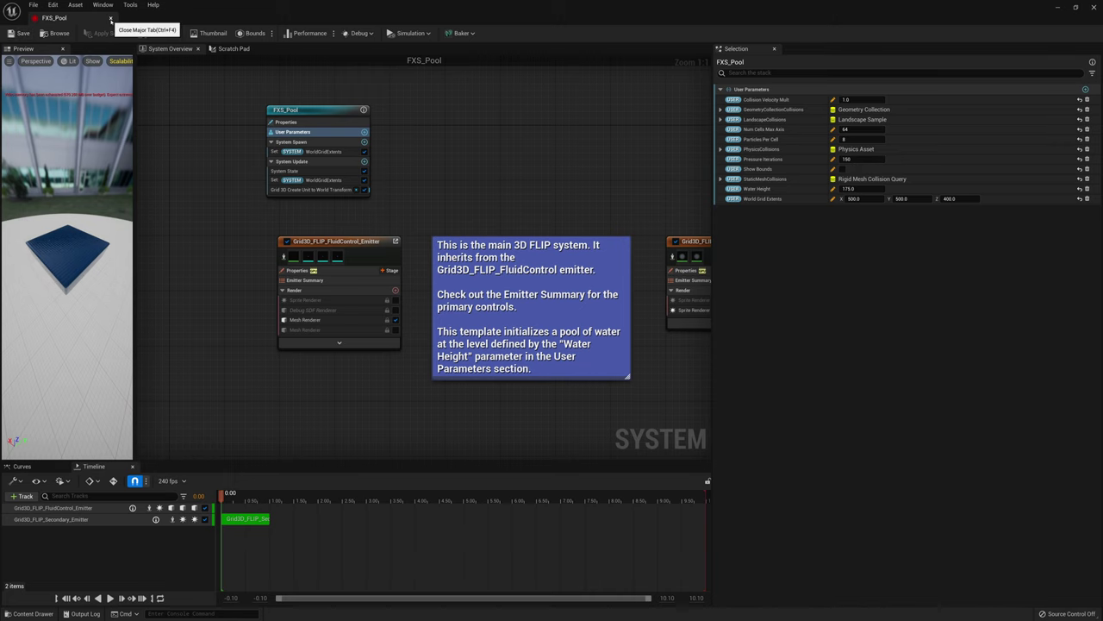
click(110, 18)
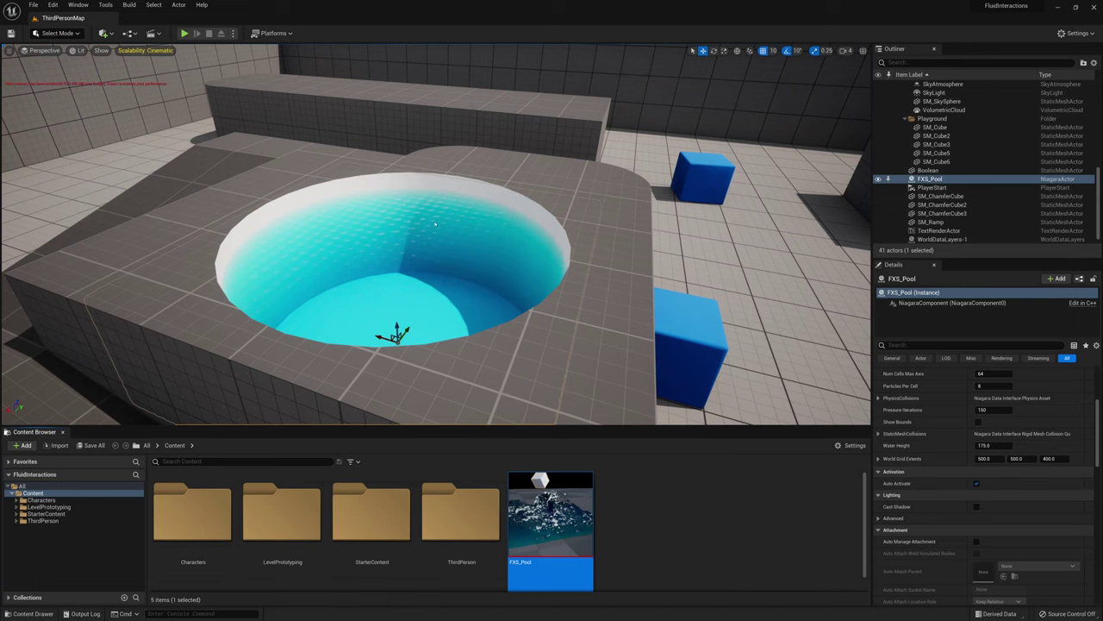
alt+drag(458, 253, 431, 253)
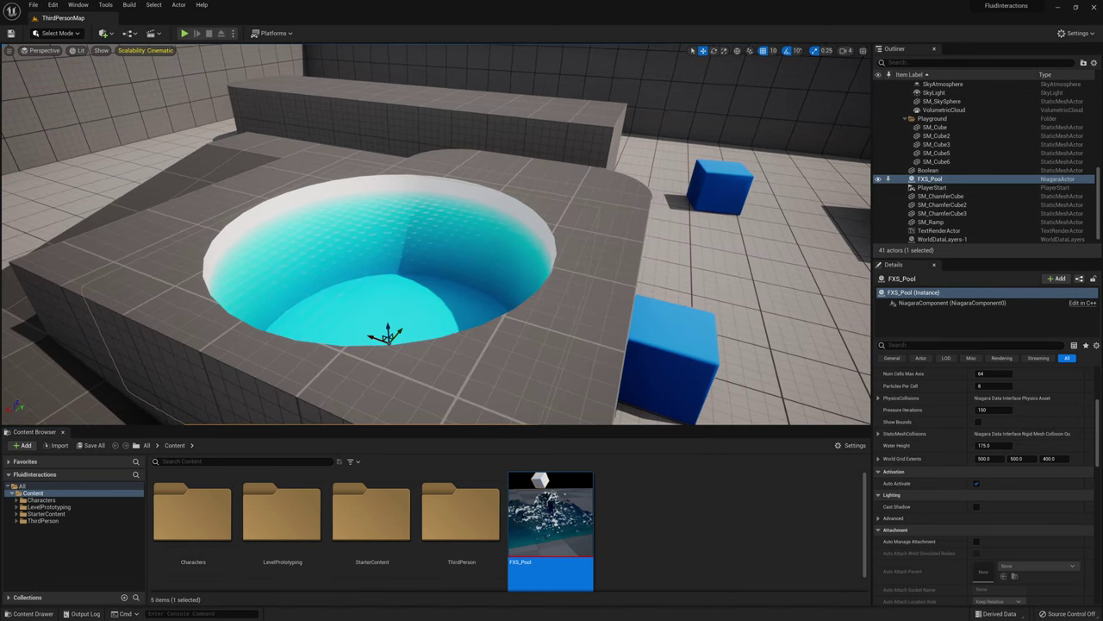
right_drag(672, 311, 548, 302)
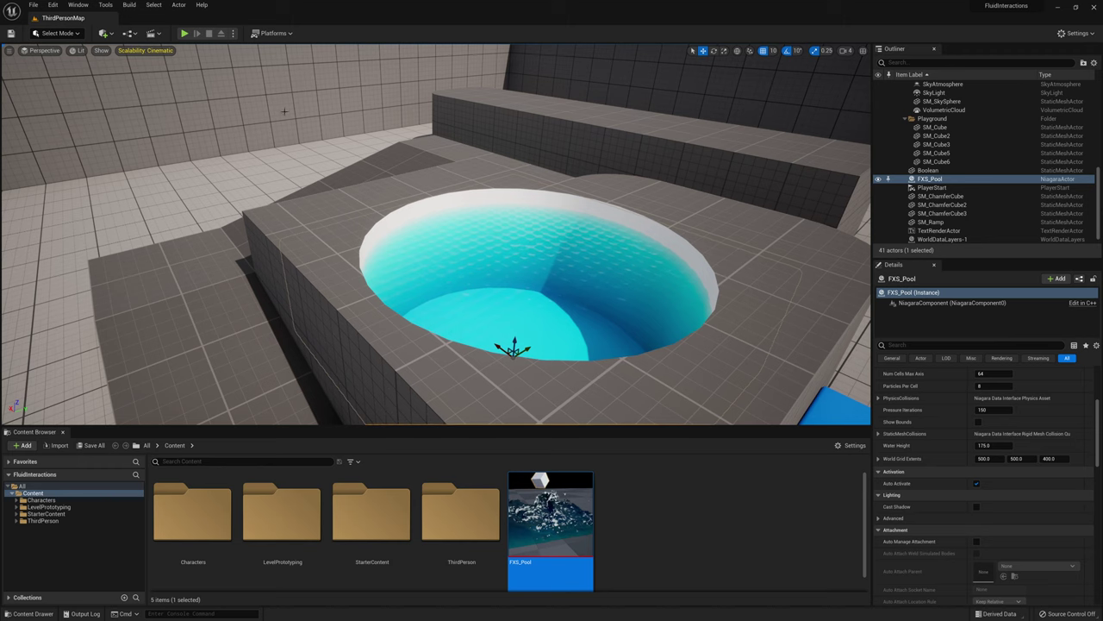
Step: Playtest the level by running the character onto the basin block and jumping in and out of the pool's water
click(184, 32)
click(436, 234)
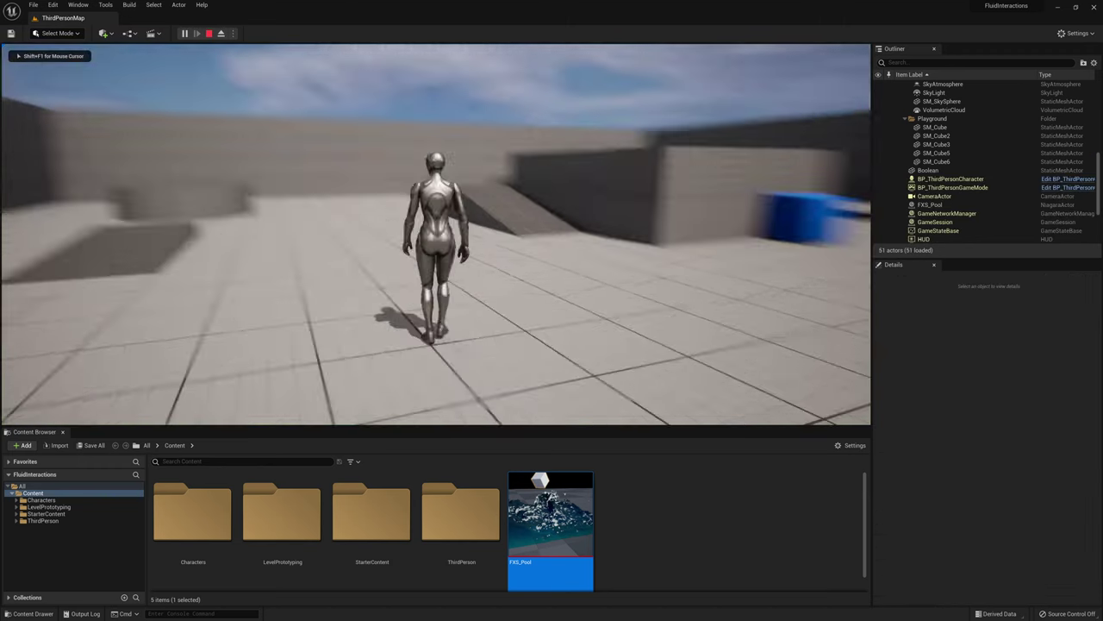
key(w)
key(a)
key(w)
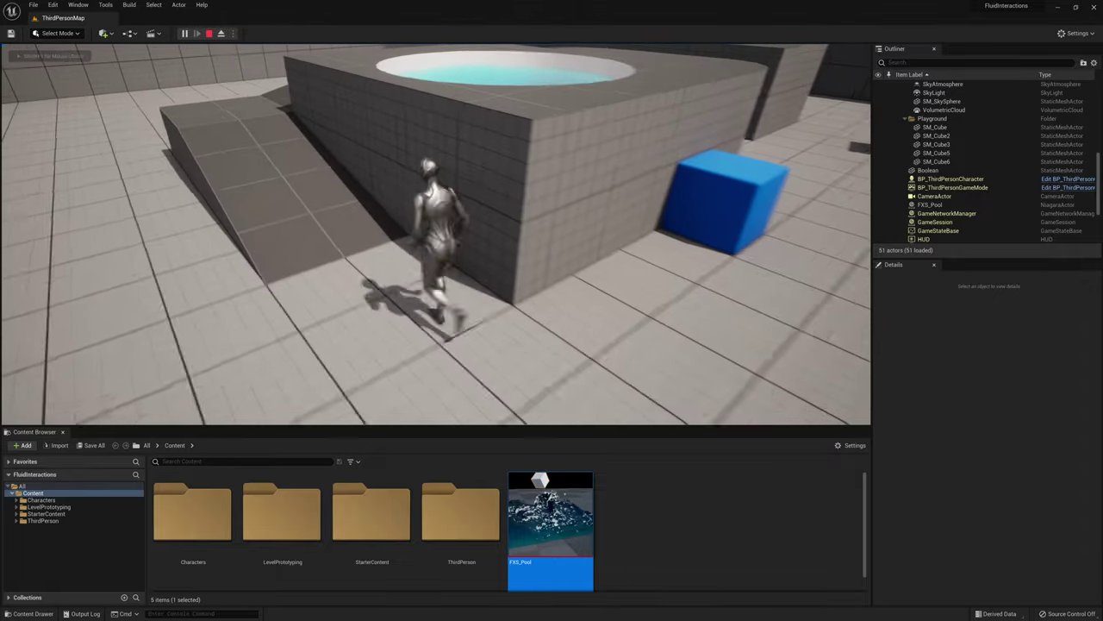
key(d)
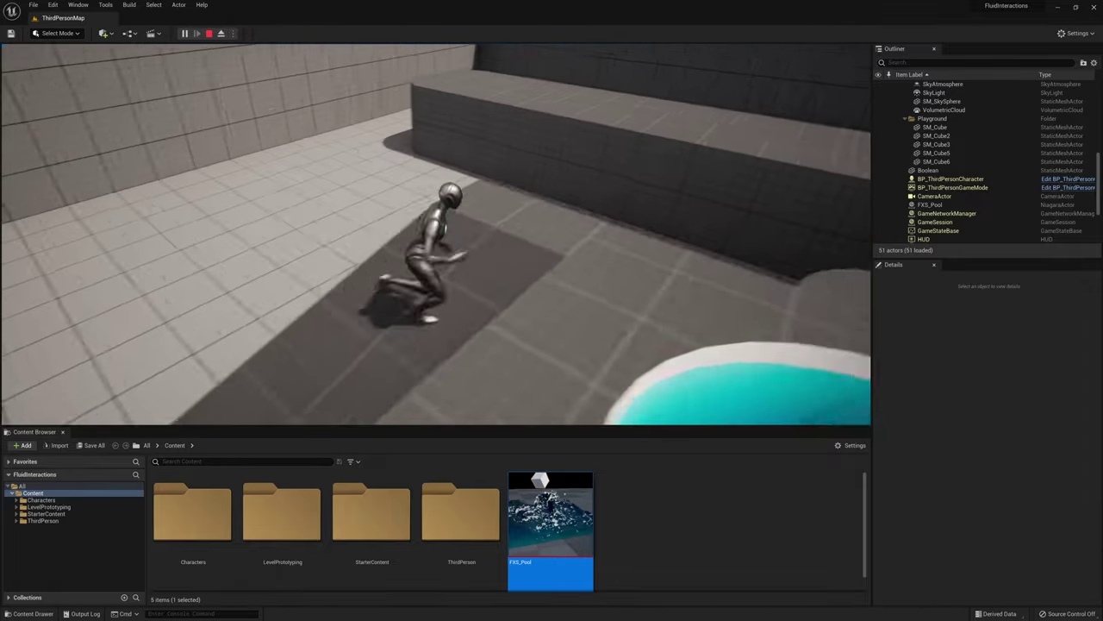
key(s)
key(space)
key(w)
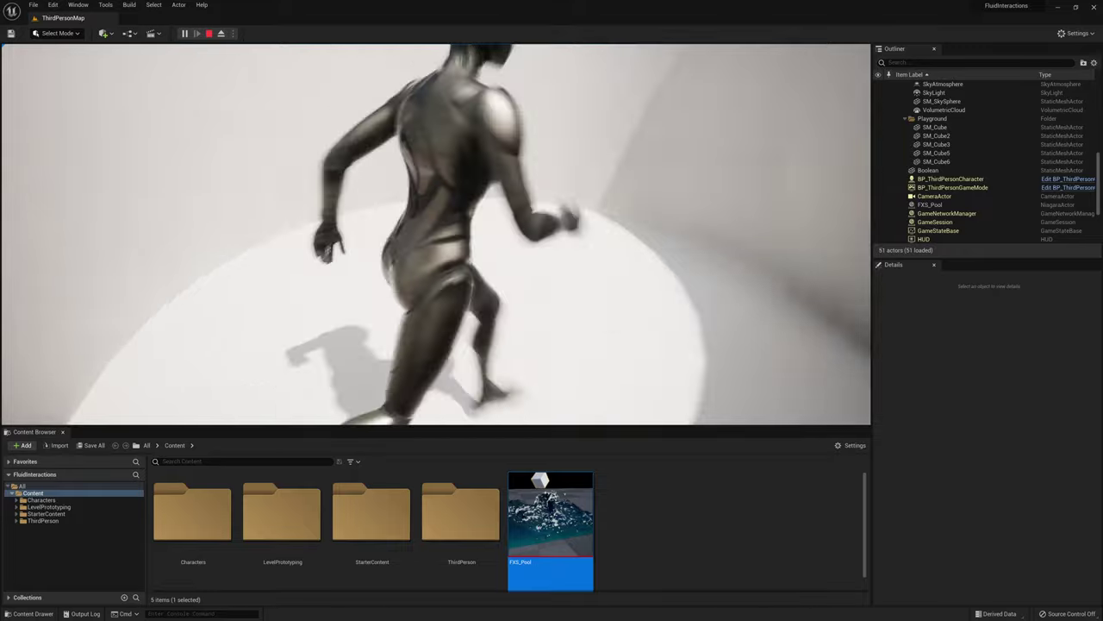
key(space)
key(w)
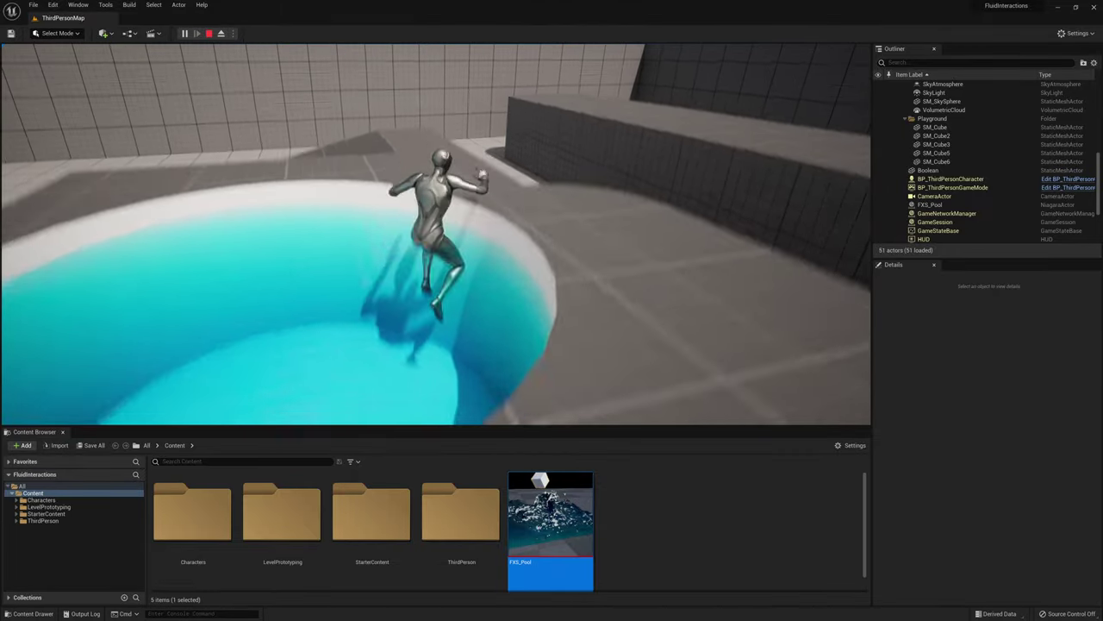
key(space)
key(Escape)
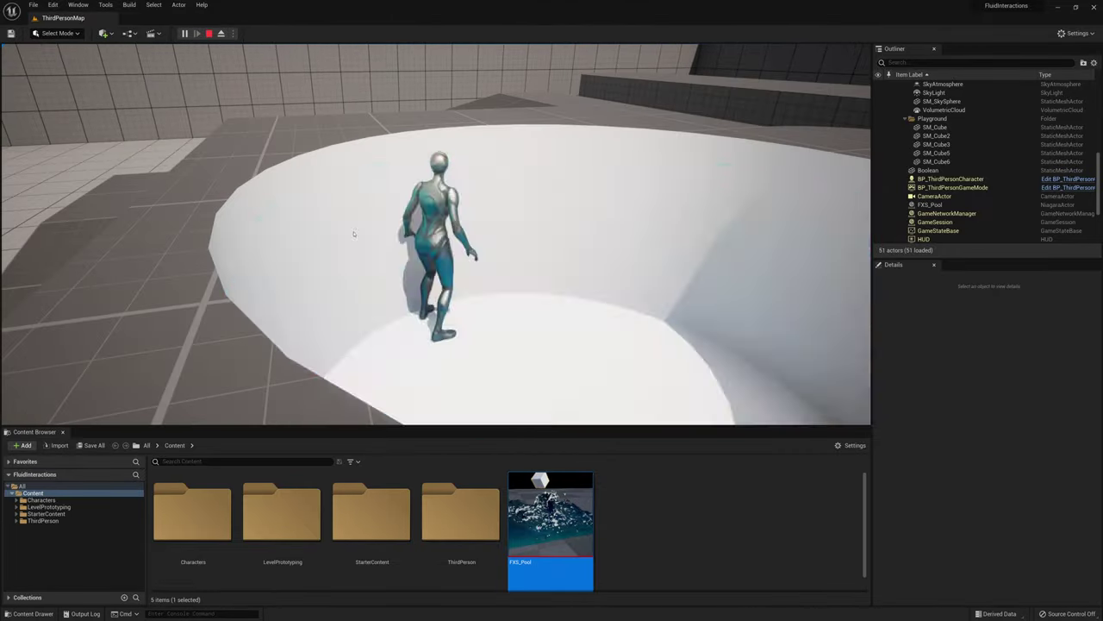
Step: Add a sphere shape to the level and raise it to about Z 210 above the basin's water
click(382, 239)
key(f)
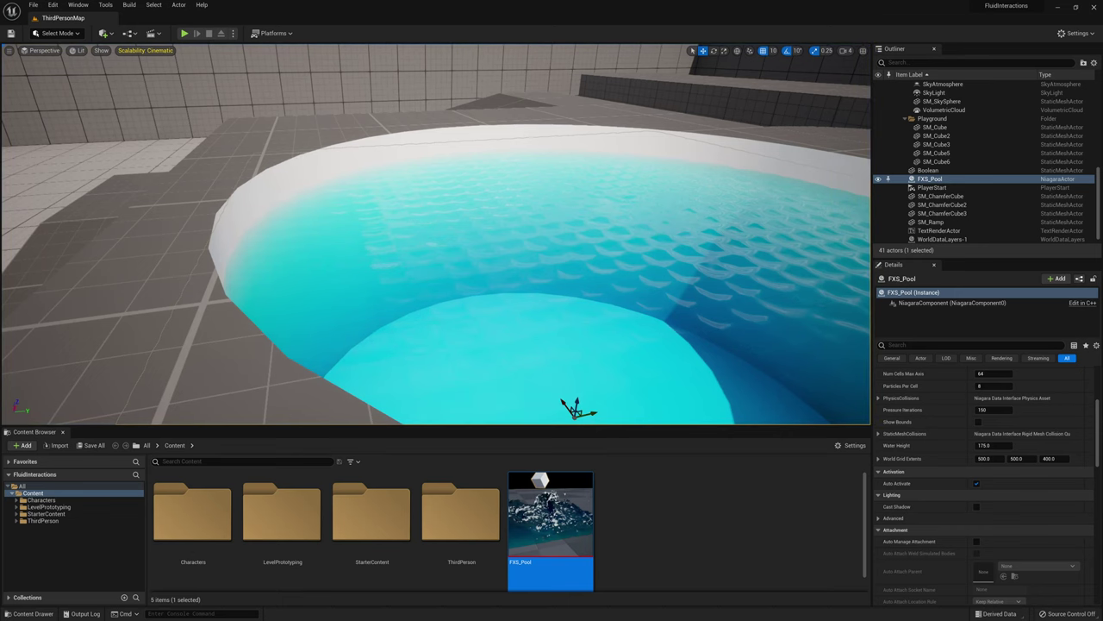
scroll(257, 167, down, 4)
right_drag(257, 167, 310, 194)
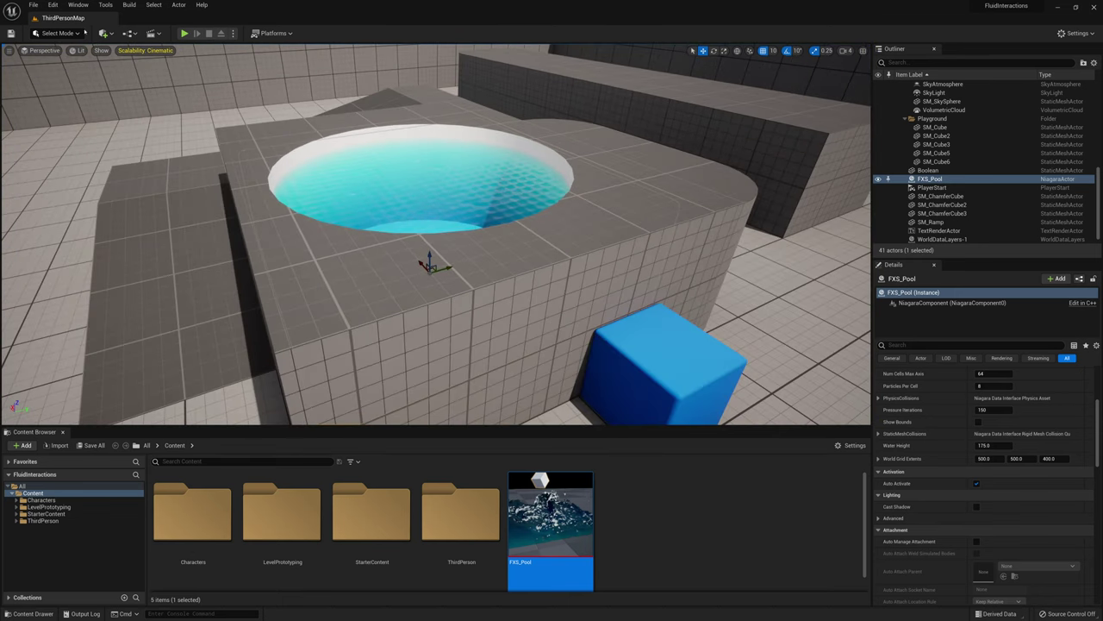
click(104, 32)
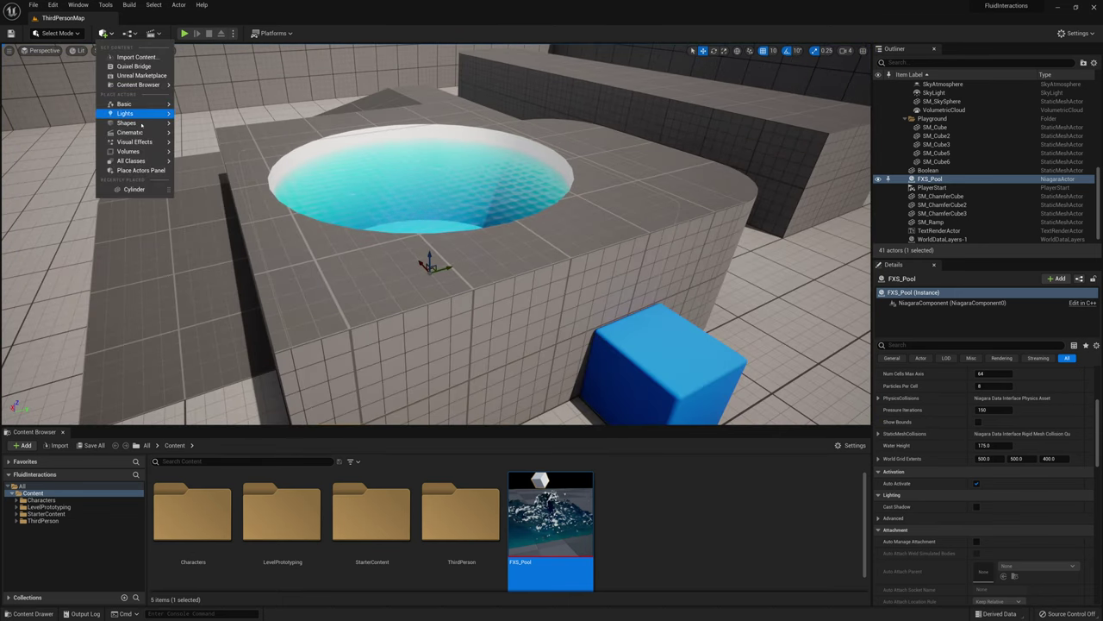
mouse_move(129, 122)
click(211, 135)
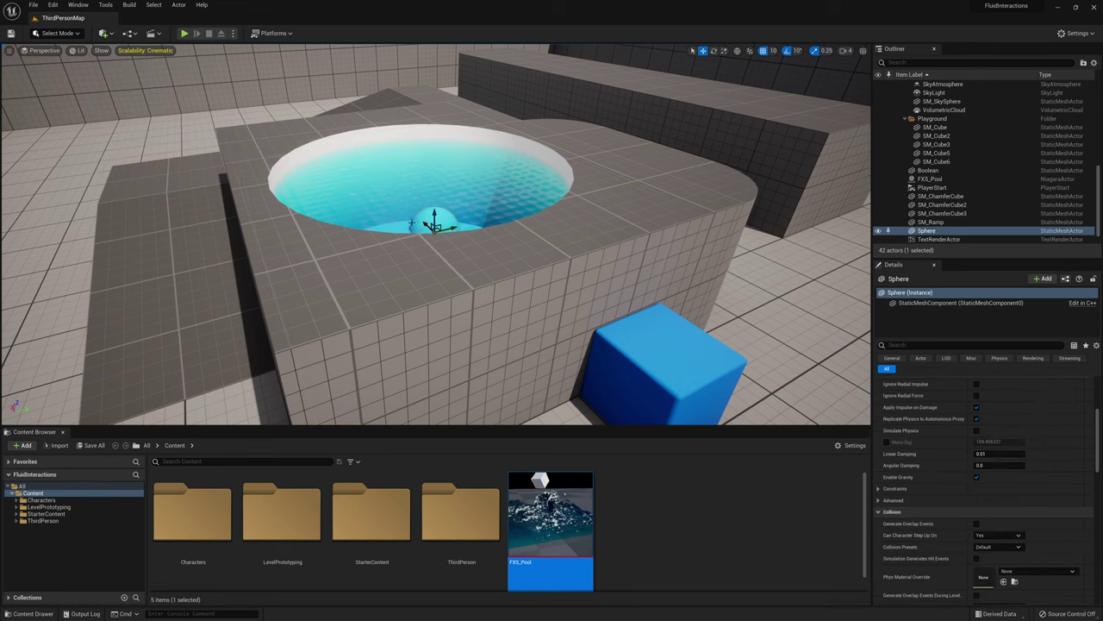
drag(434, 216, 435, 108)
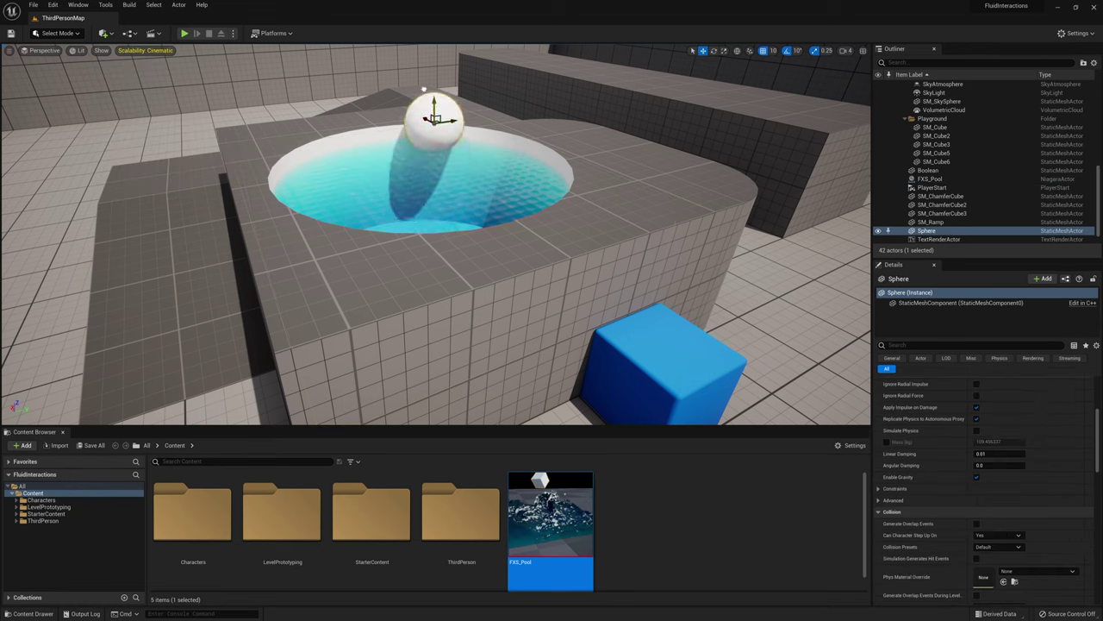
Step: Give the sphere the actor tag collider and set its mobility to Movable
click(978, 345)
text(a)
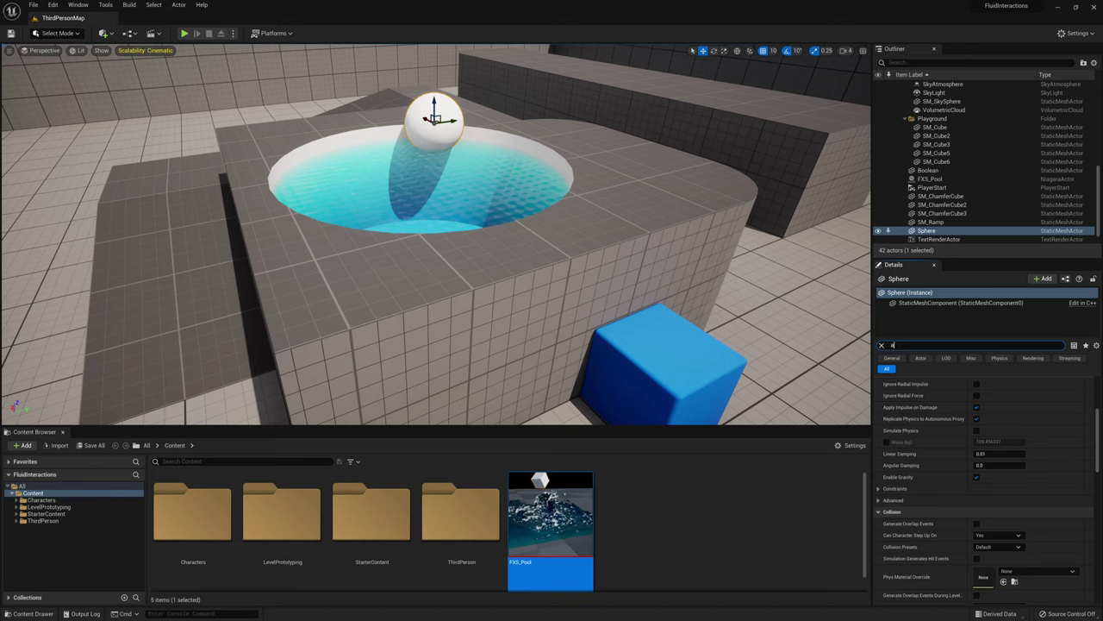
text(ctor tag)
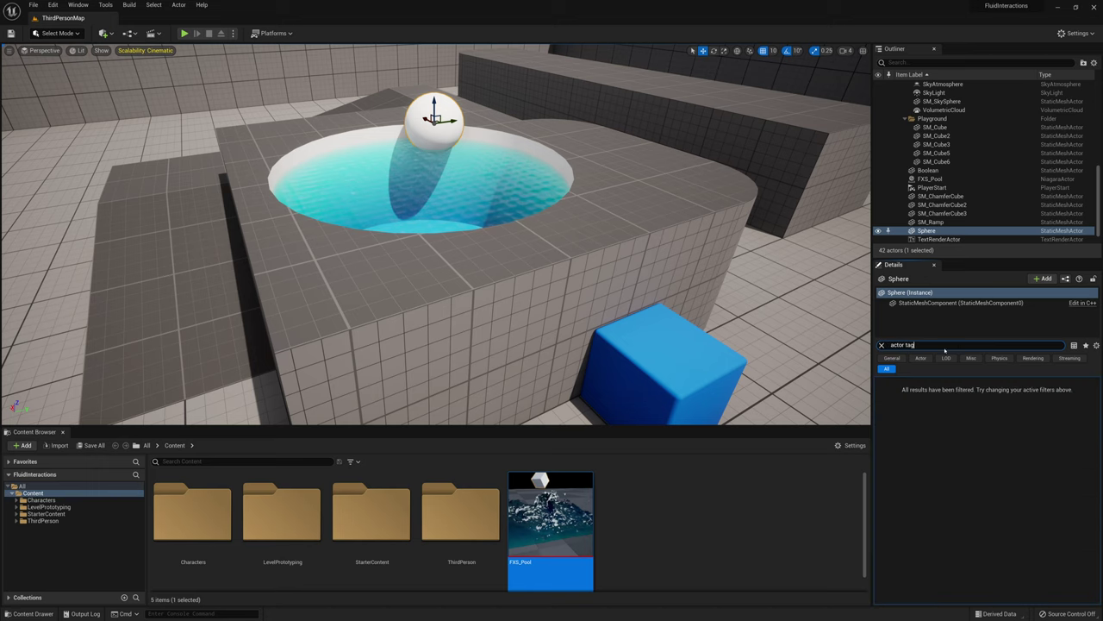
key(BackSpace)
key(BackSpace)
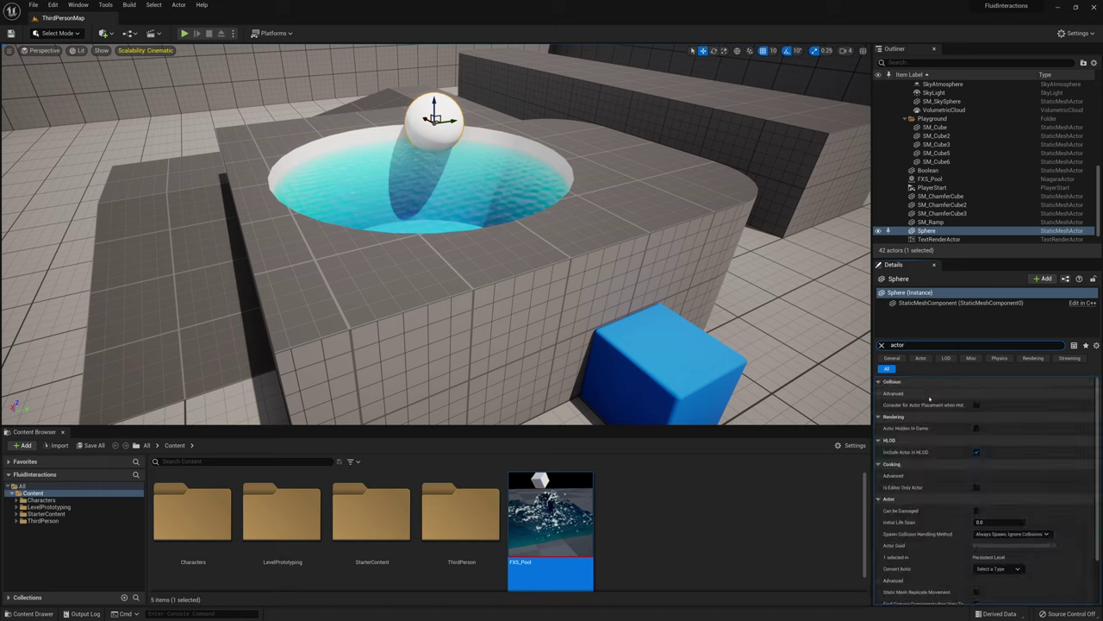
key(BackSpace)
key(BackSpace)
key(BackSpace)
key(BackSpace)
key(BackSpace)
text(tag)
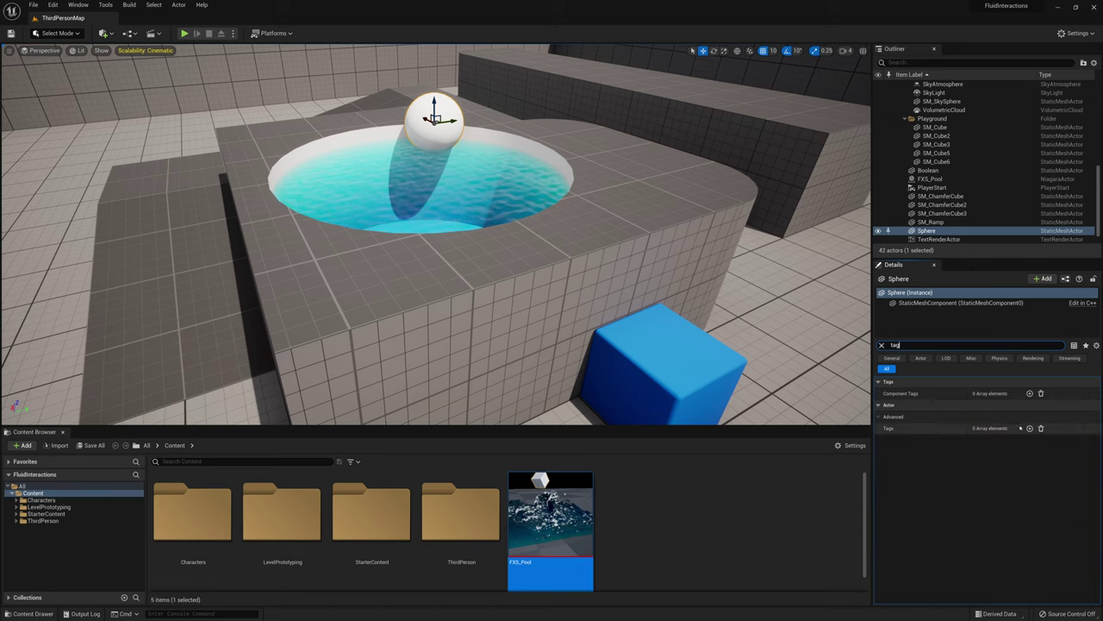
click(1029, 428)
click(1010, 441)
text(collided)
key(Return)
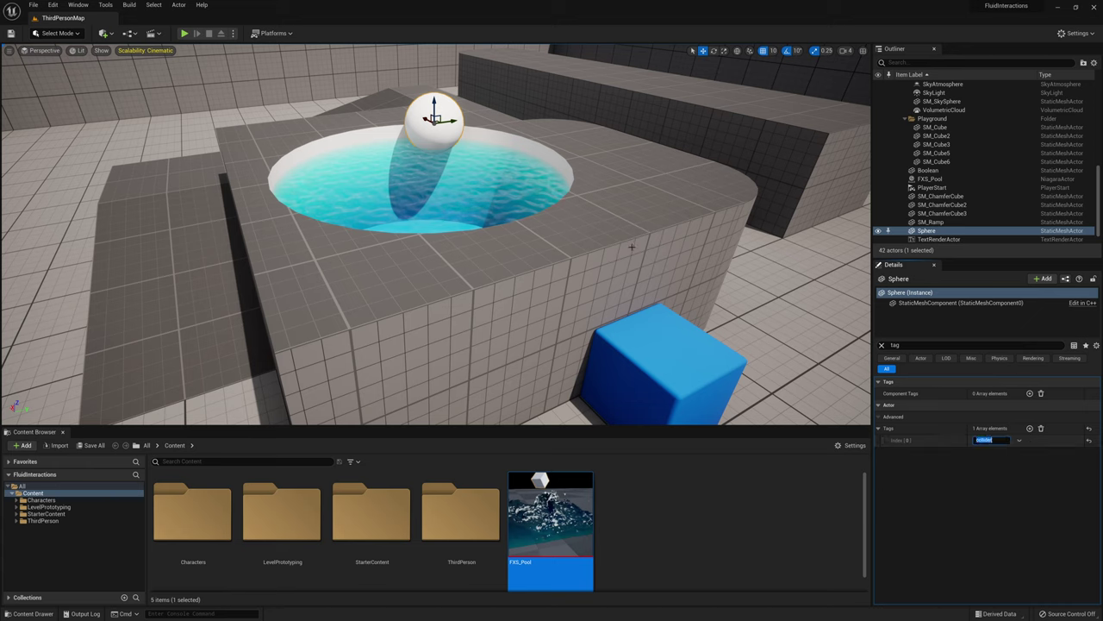
click(881, 346)
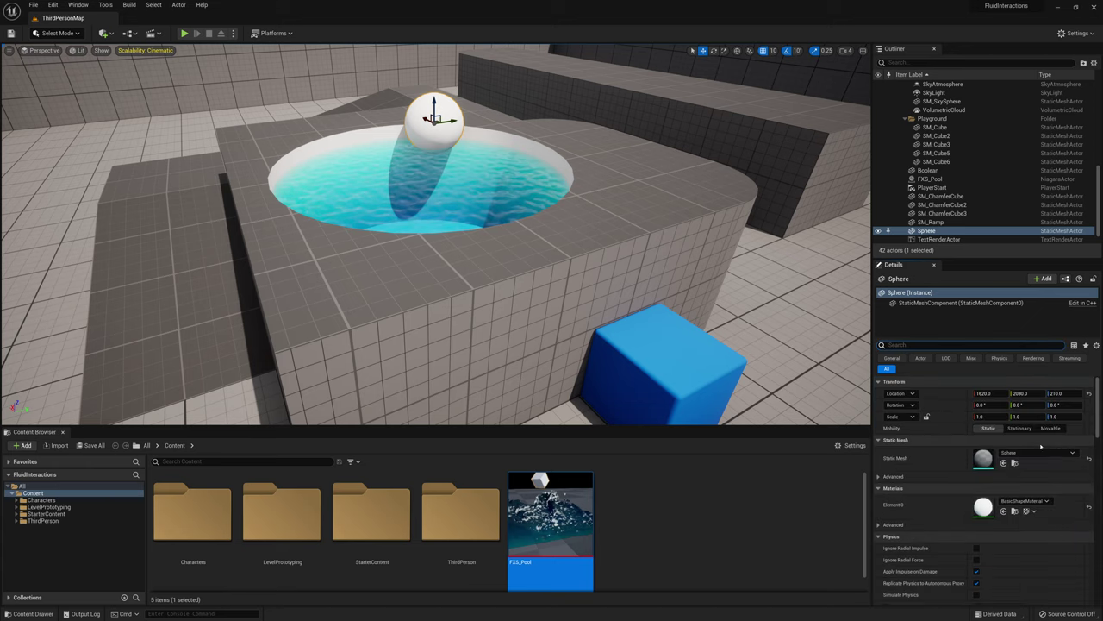
Step: Simulate the level while moving the sphere through the pool's water, and delete the sphere after stopping the simulation
click(233, 33)
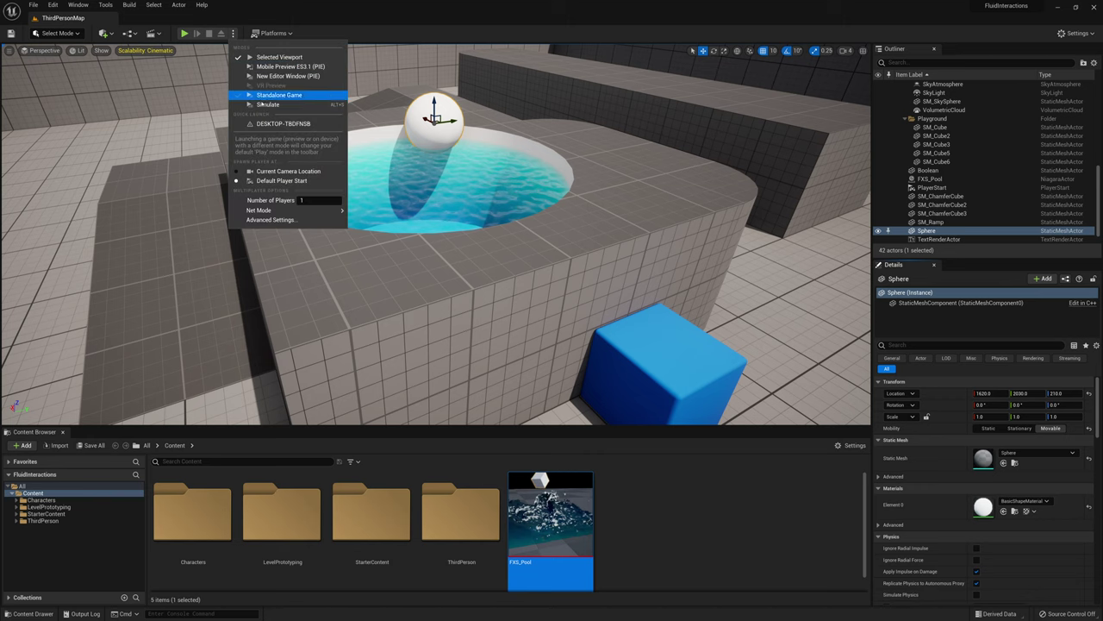
click(267, 105)
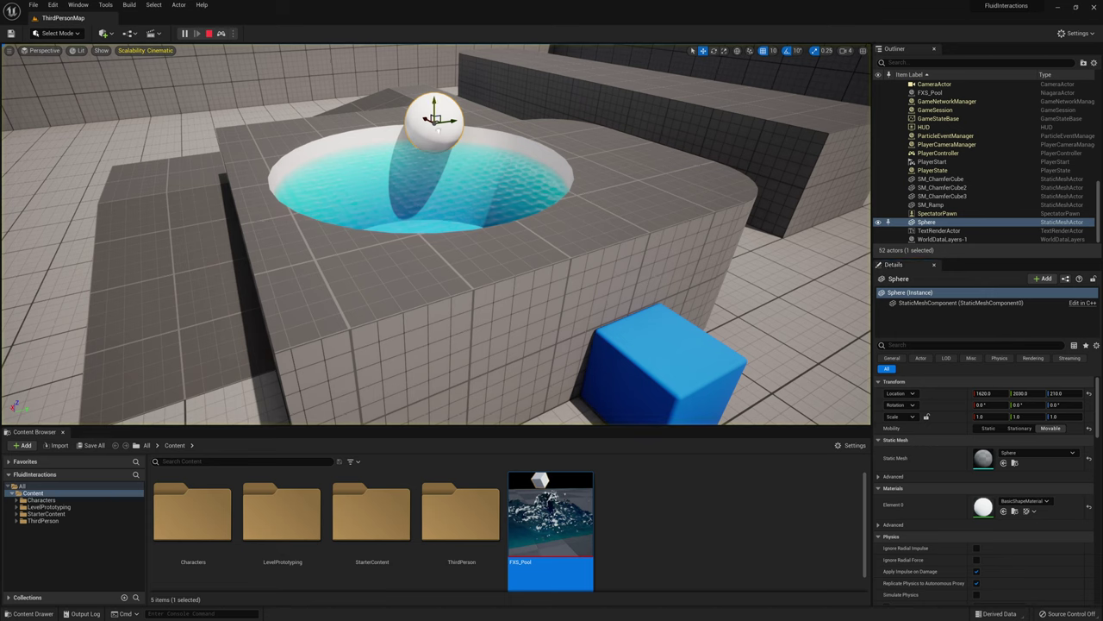
drag(437, 153, 386, 97)
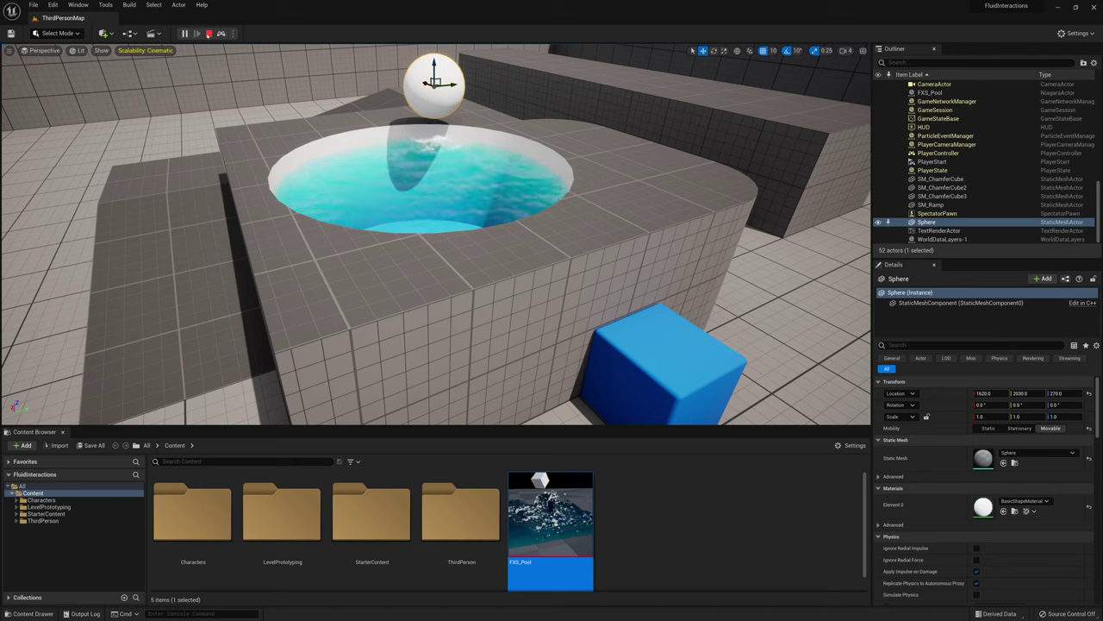
key(Escape)
key(Delete)
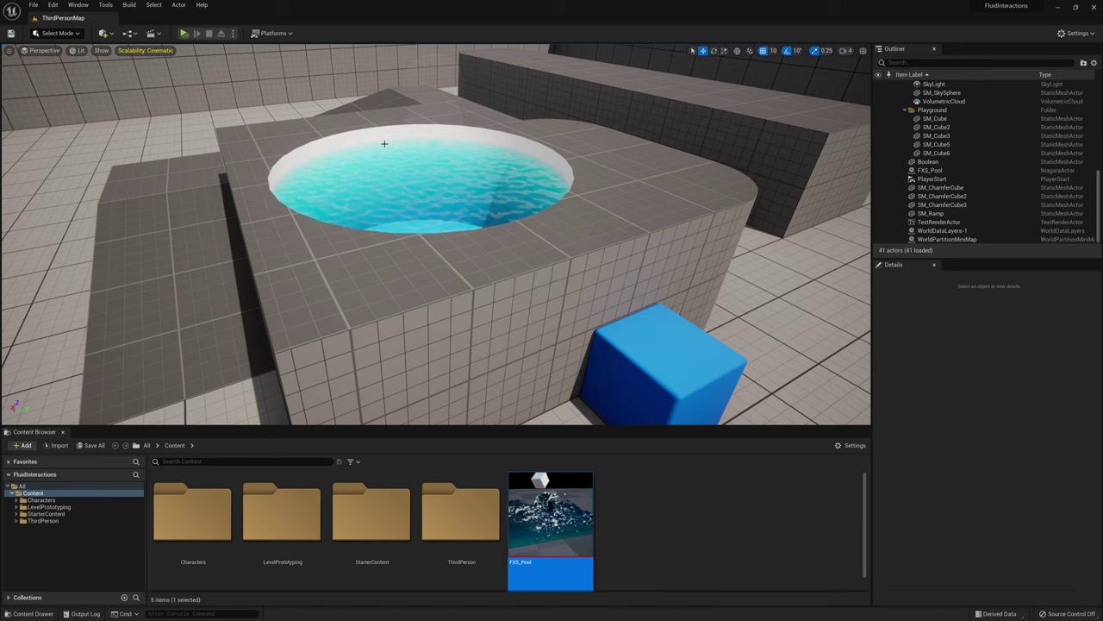
Step: Open the FXS_Pool Niagara system and expand its StaticMeshCollisions and PhysicsCollisions Source settings in the User Parameters
right_drag(356, 141, 224, 106)
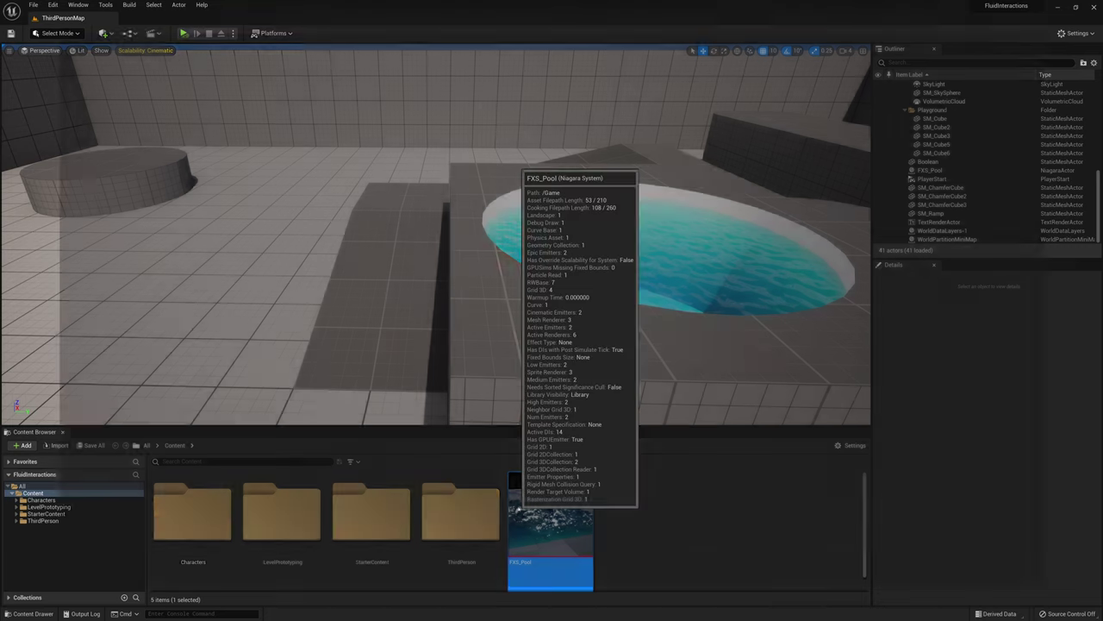
double_click(543, 518)
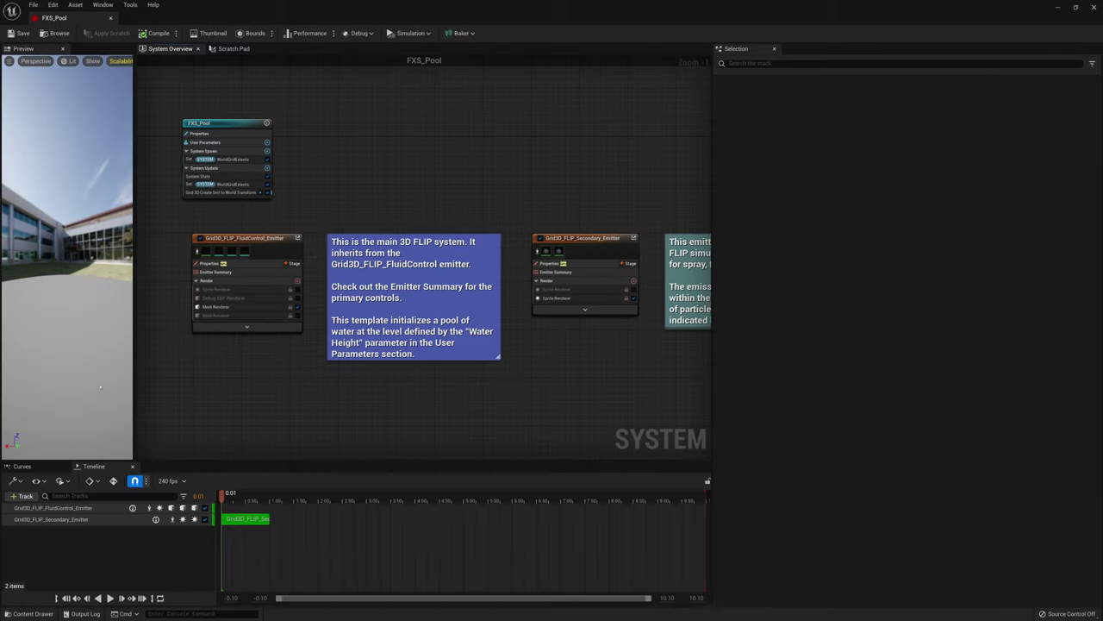
click(217, 124)
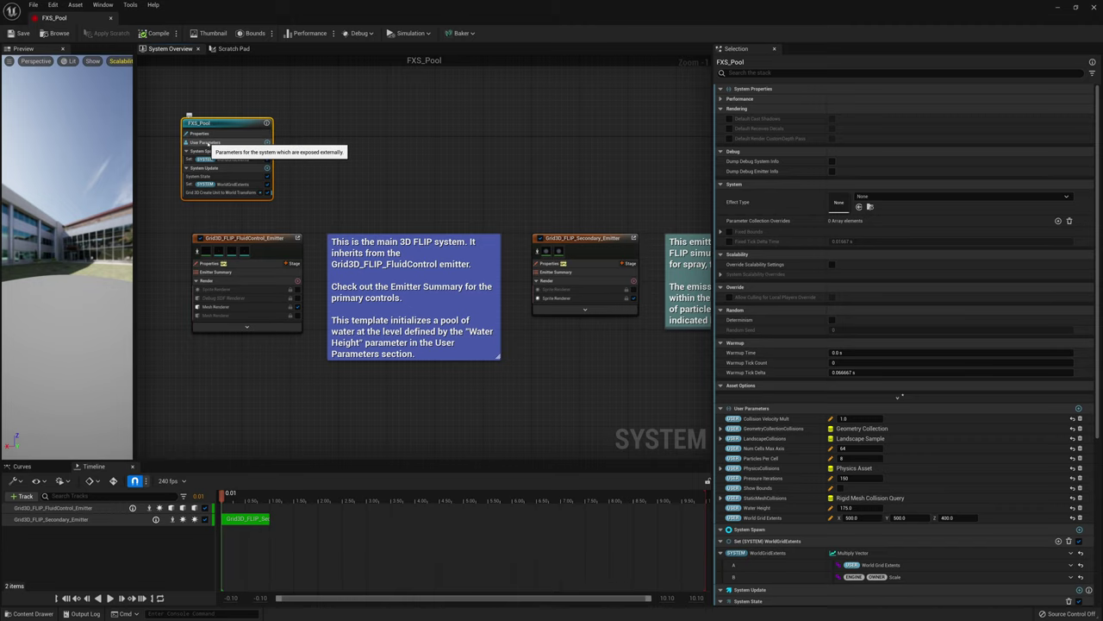
click(205, 142)
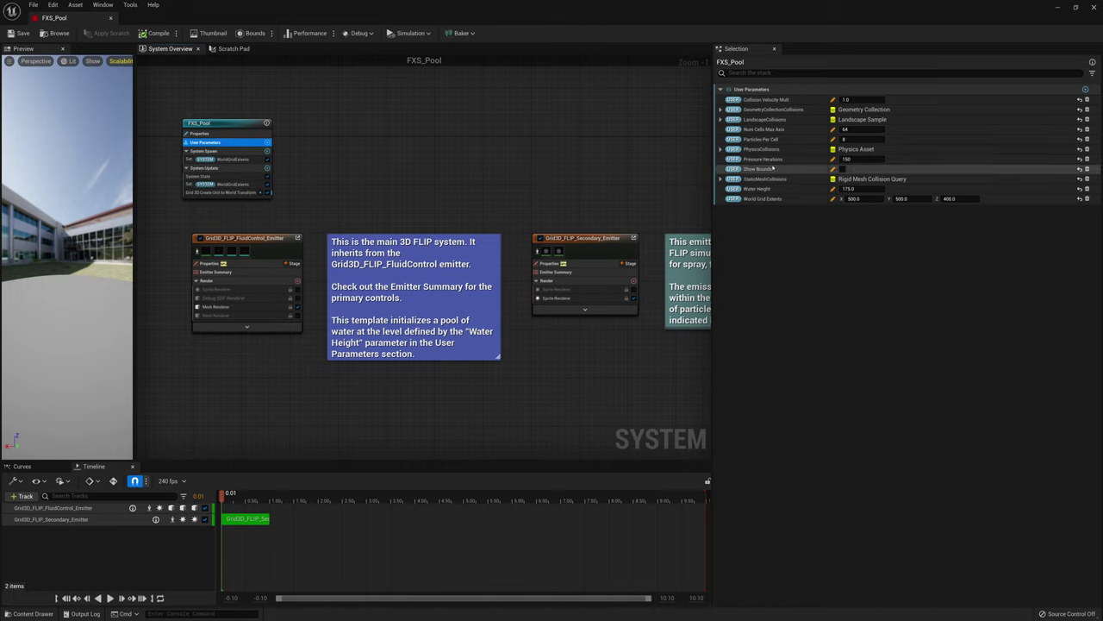
click(721, 179)
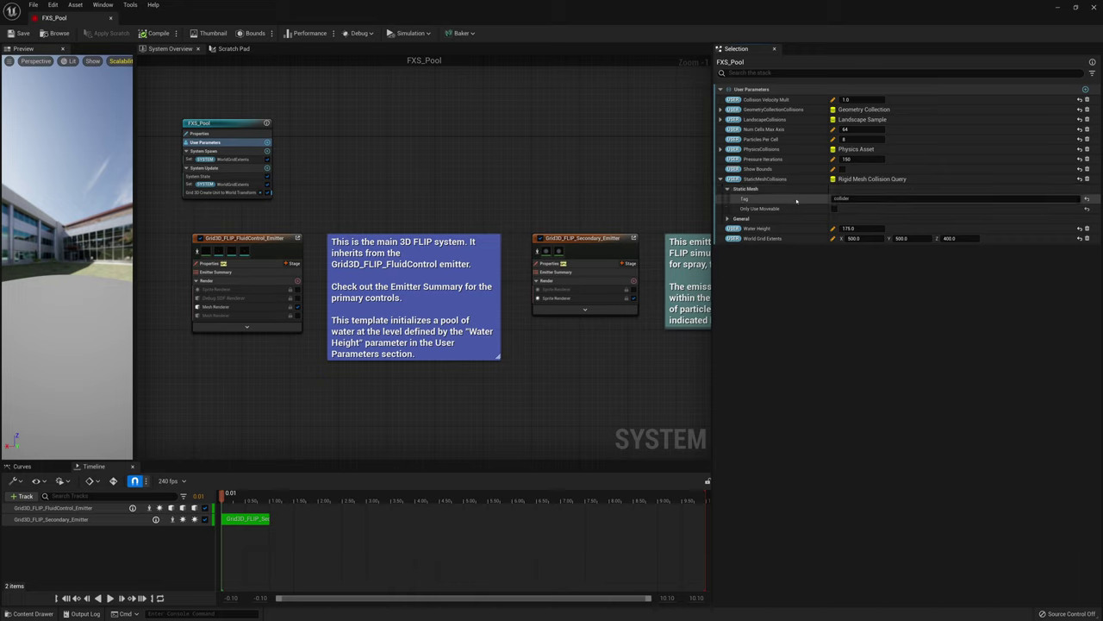
click(721, 150)
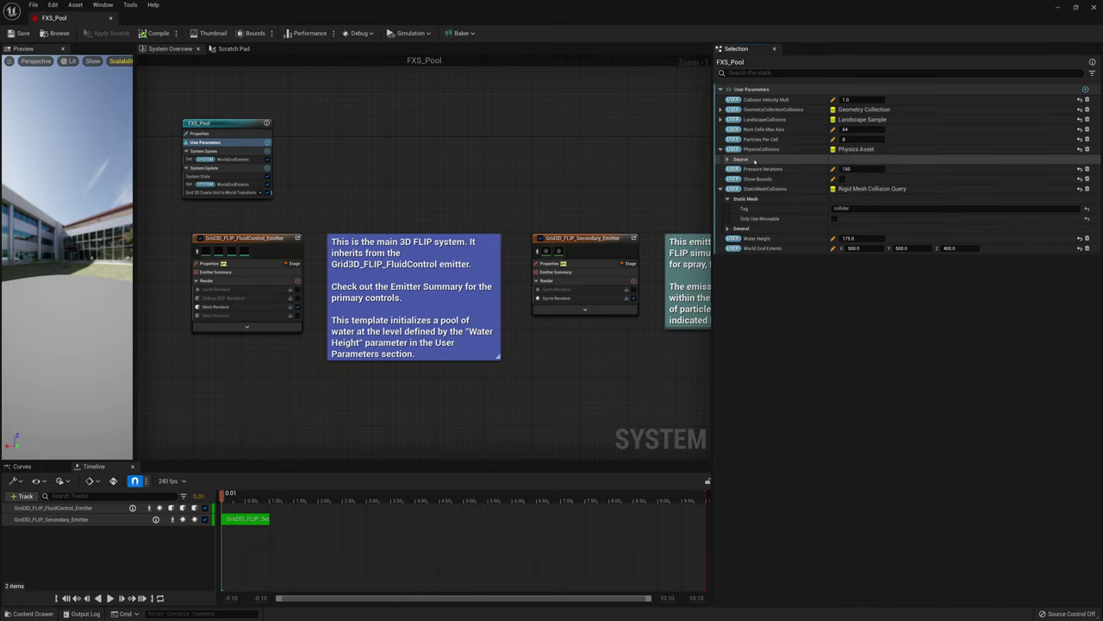
click(728, 160)
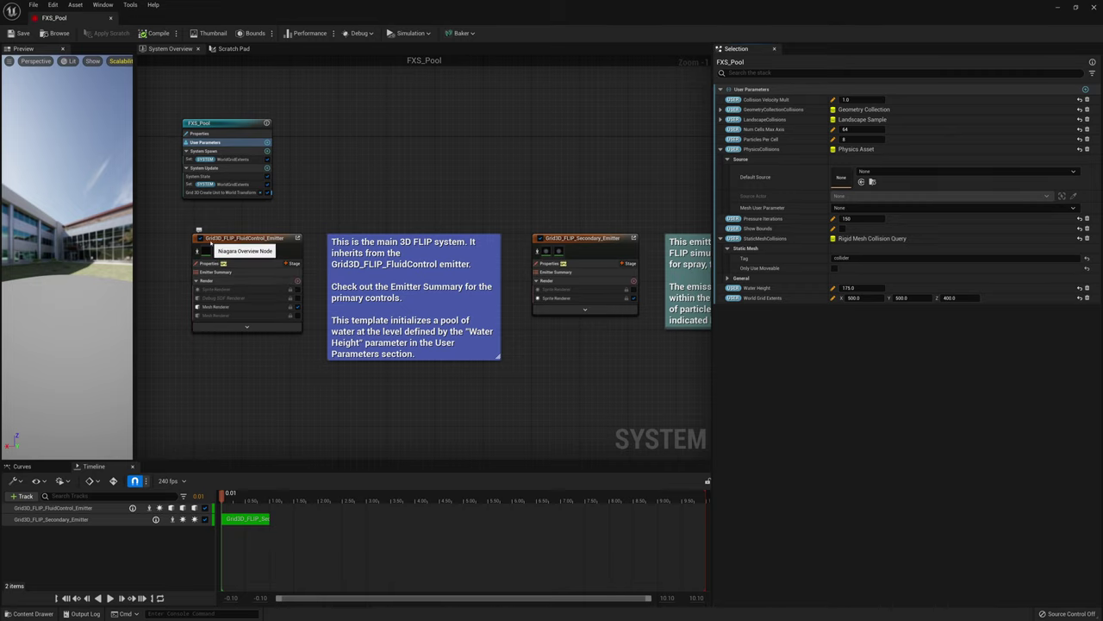
Step: Enable Use Physics Asset Collisions in the Emitter Summary of Grid3D_FLIP_FluidControl_Emitter
click(244, 273)
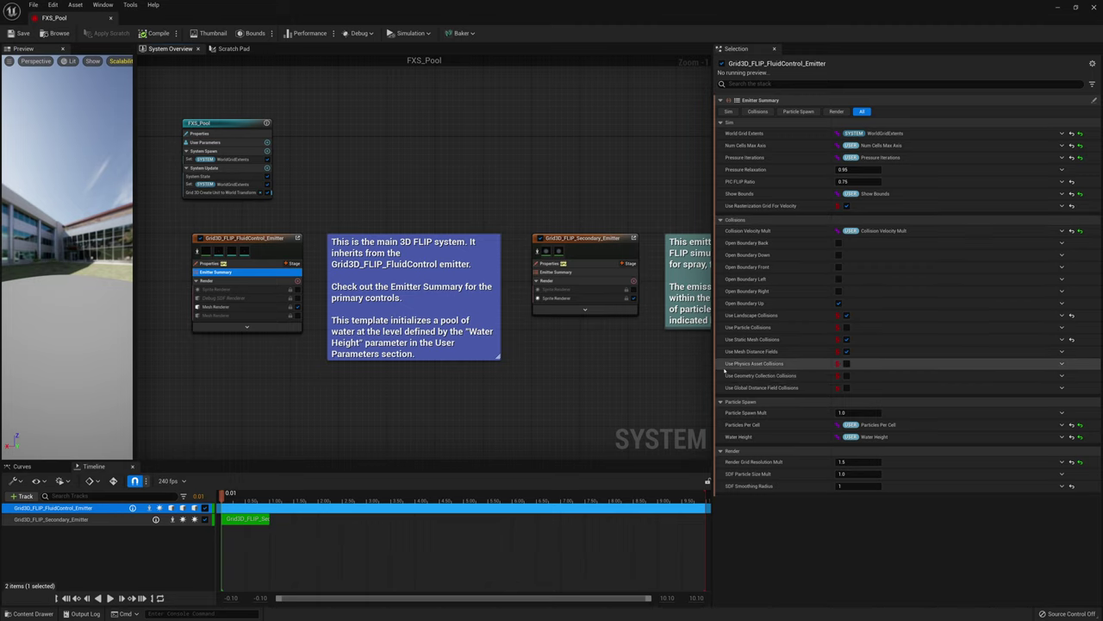
click(846, 364)
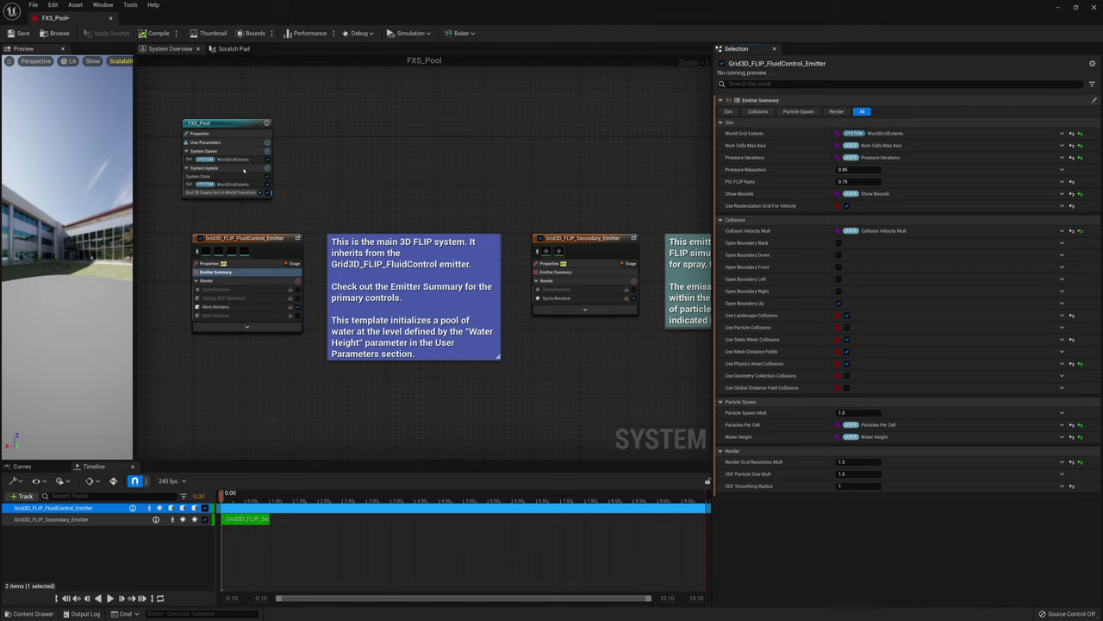
Step: Add a new user parameter of type Object to the FXS_Pool system
click(221, 125)
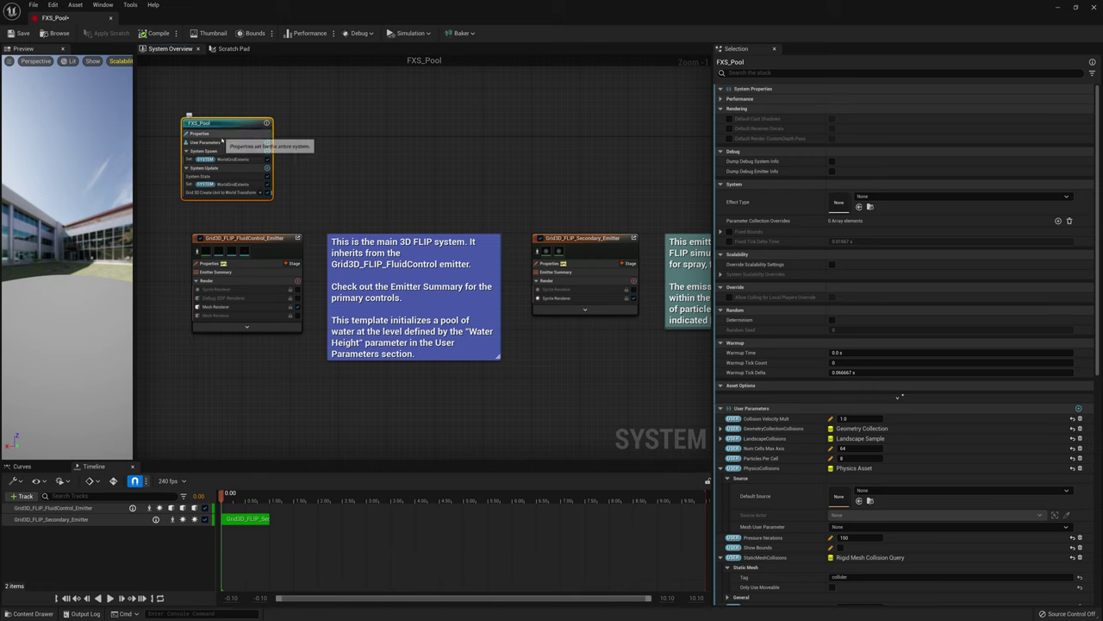
click(207, 142)
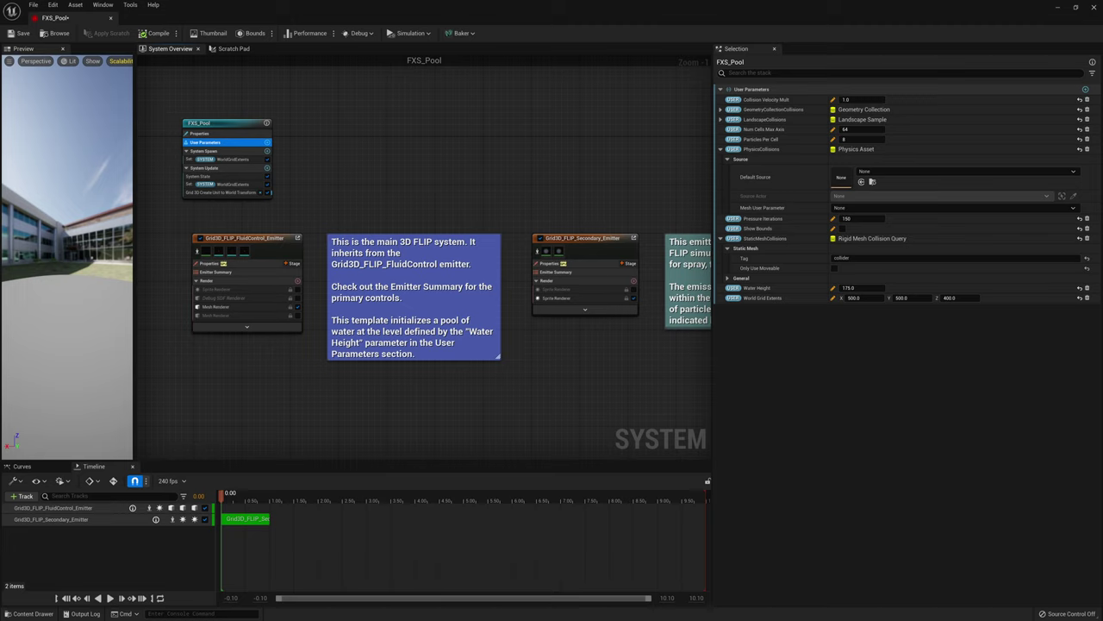
click(267, 144)
text(o)
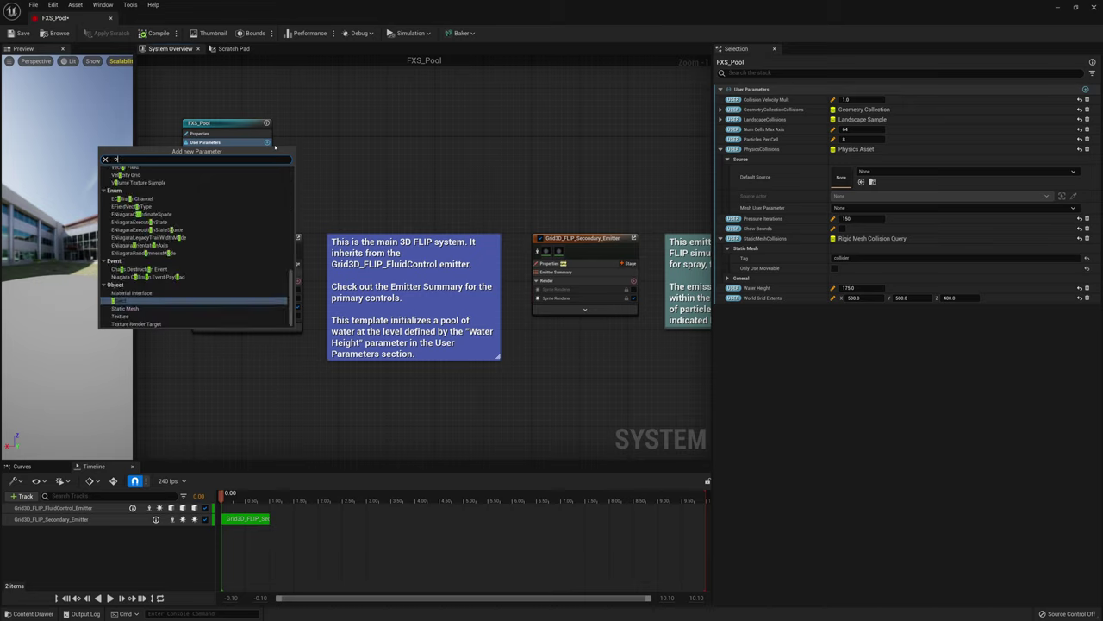
text(bject)
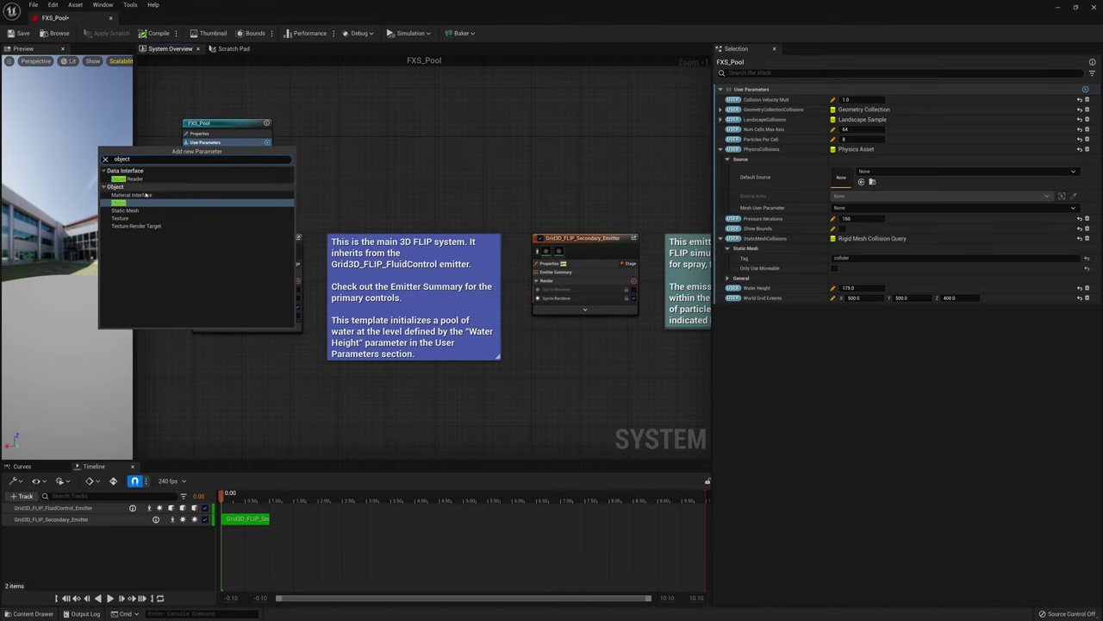
click(121, 203)
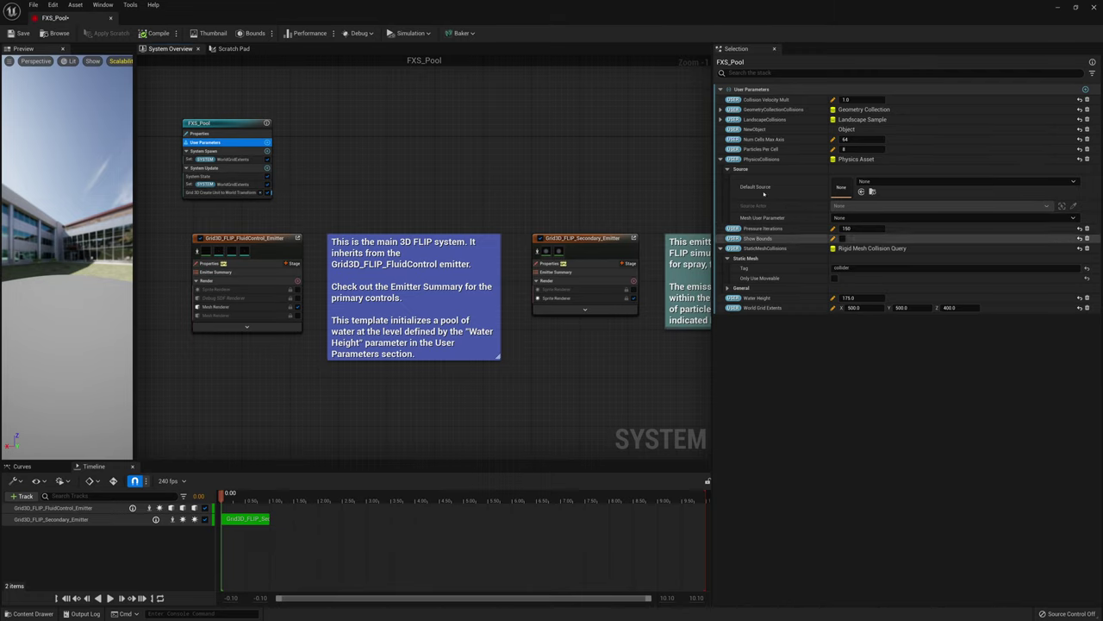
Step: Rename the new Object user parameter as SkeletanMeshCollision and collapse the PhysicsCollisions and StaticMeshCollisions settings
click(756, 129)
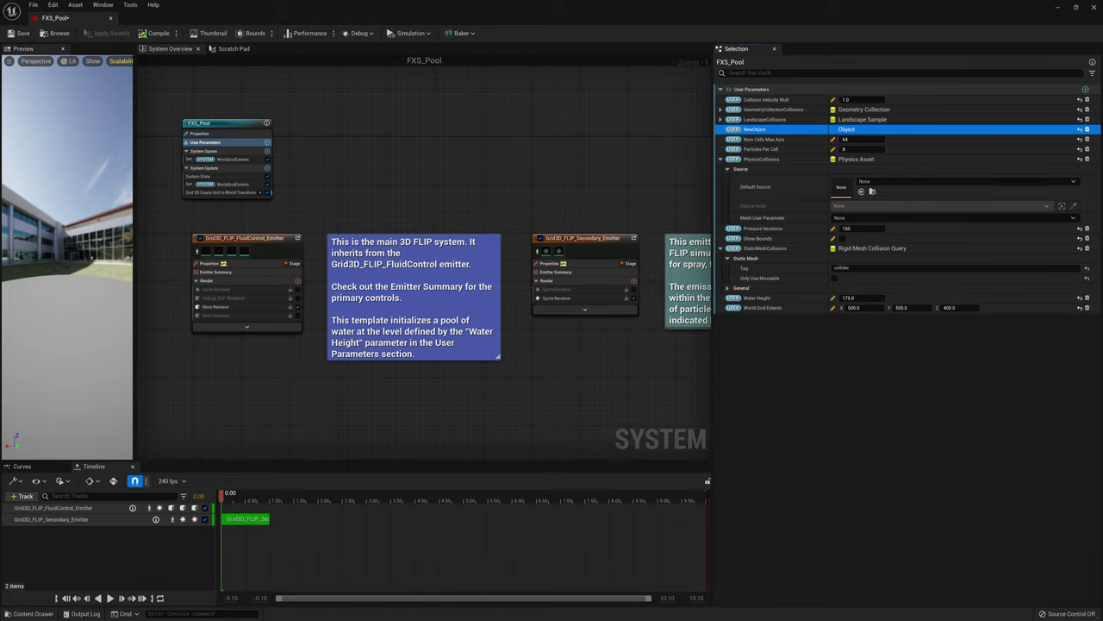
right_click(787, 131)
click(782, 130)
right_click(782, 130)
click(804, 161)
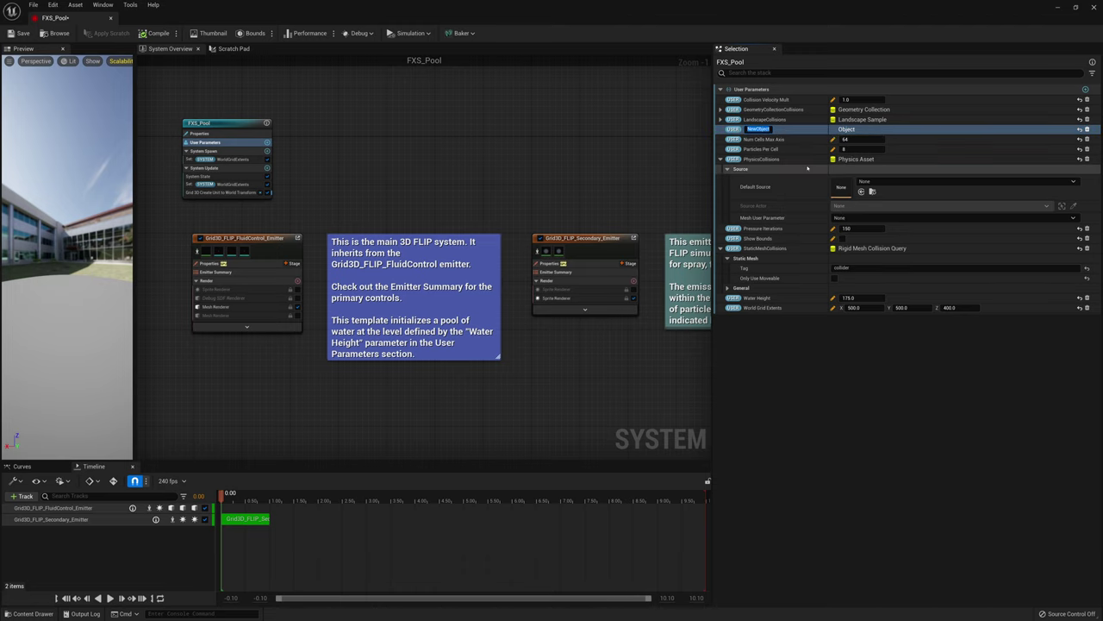
text(SkeletalMeshCollision)
key(Return)
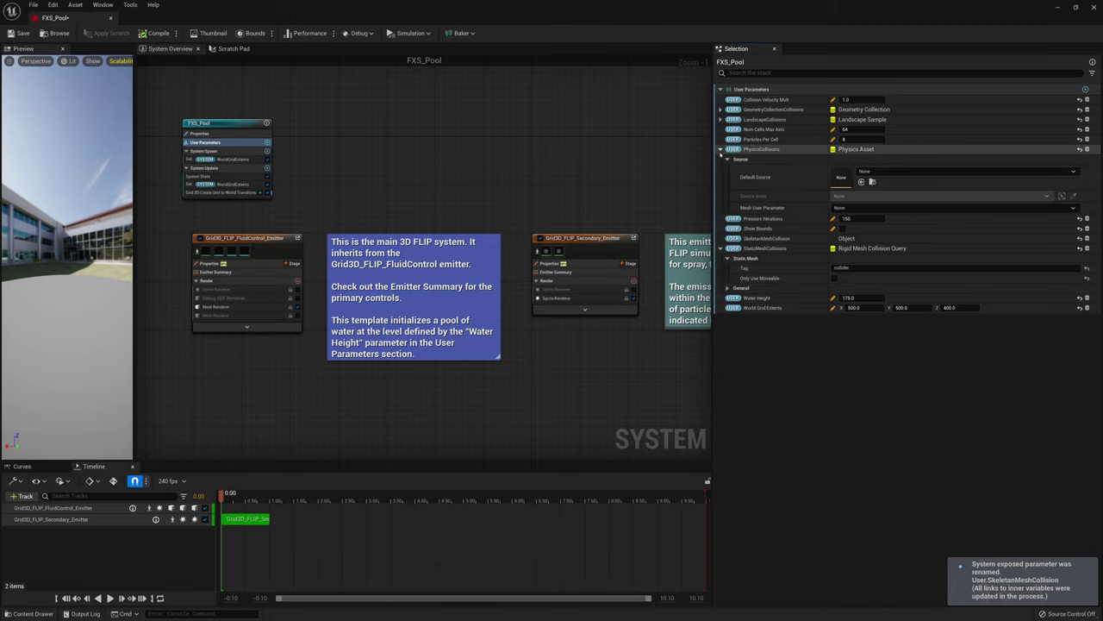
click(720, 149)
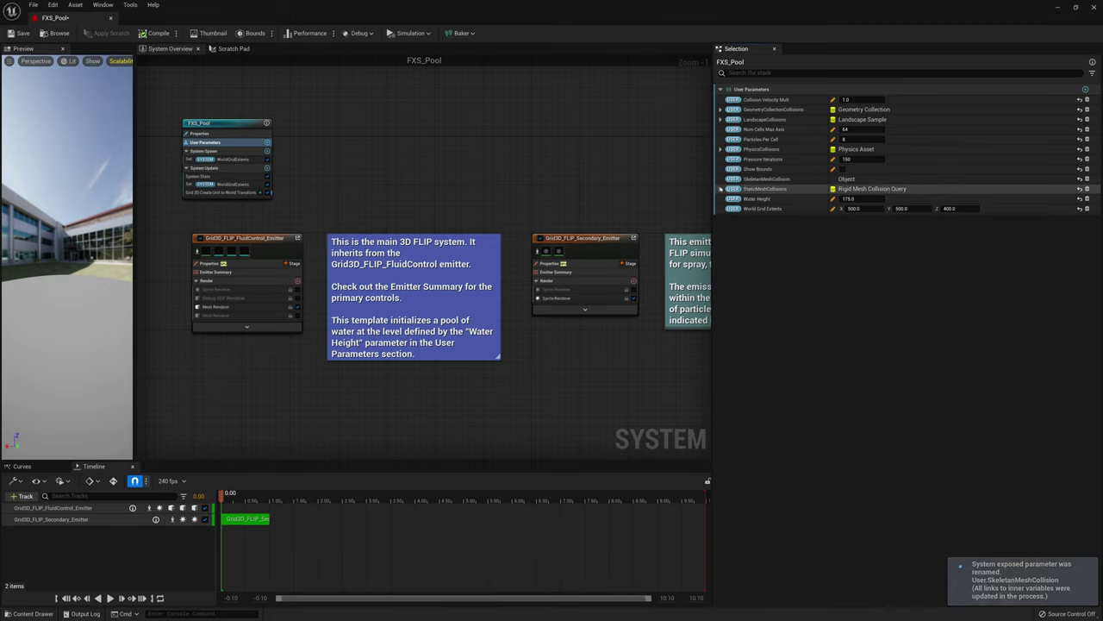
click(721, 188)
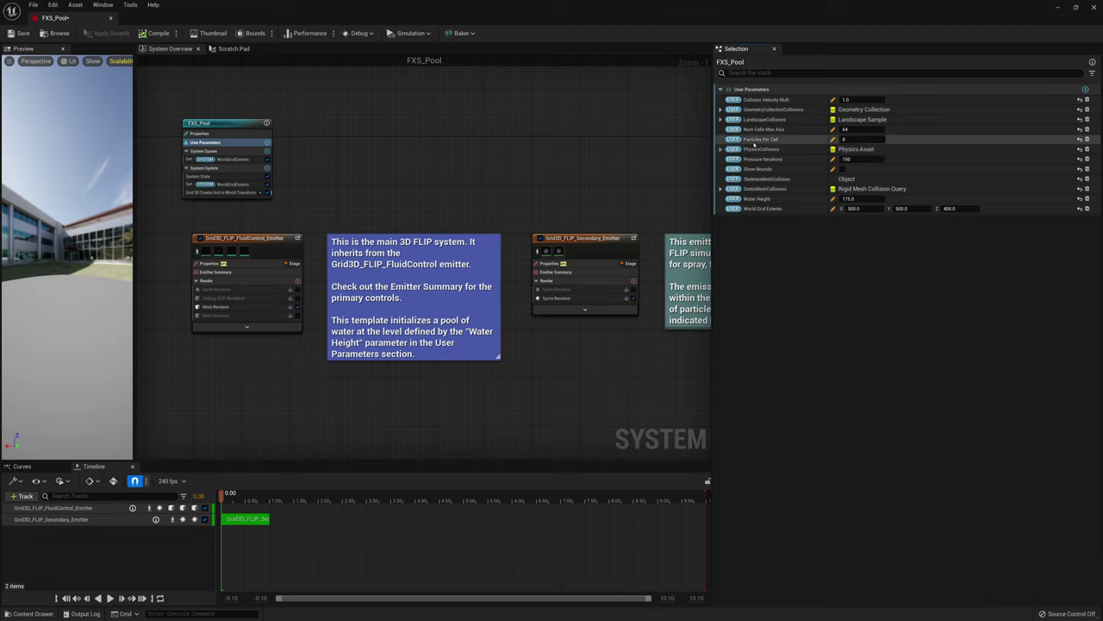
Step: Correct the spelling of the Object user parameter's name to SkeletalMeshCollision
click(761, 179)
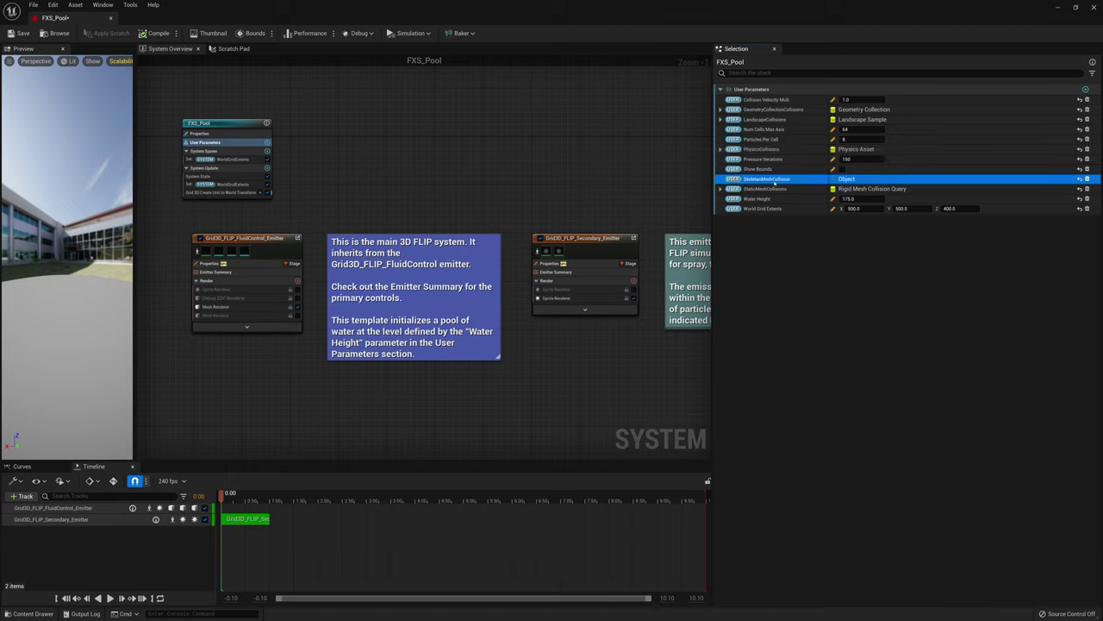
right_click(767, 180)
click(784, 219)
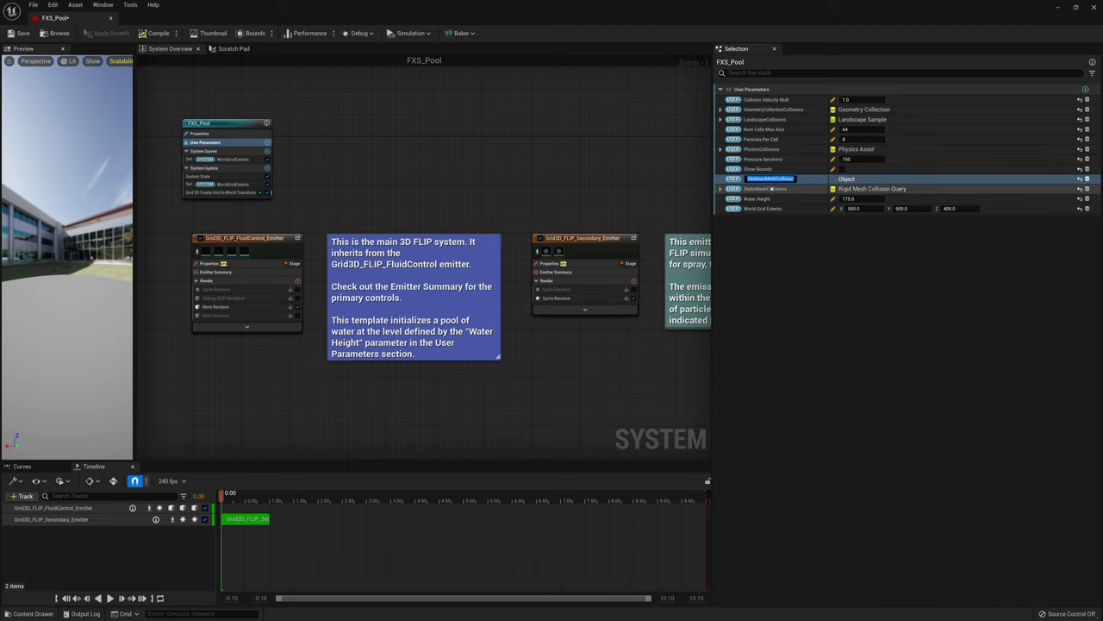
click(763, 179)
key(Return)
click(795, 179)
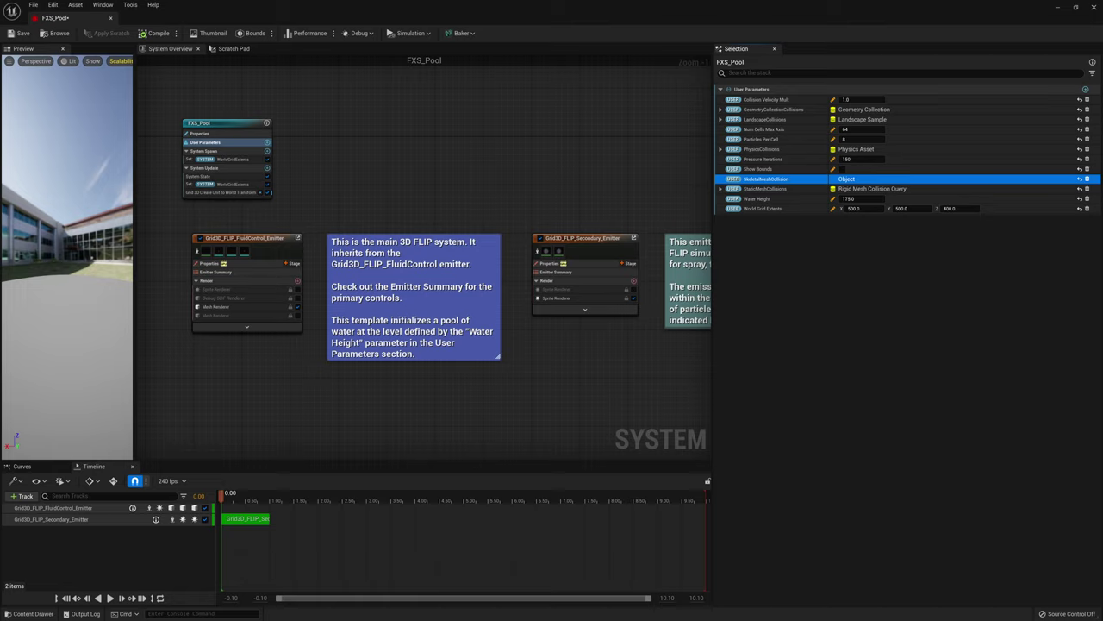
Step: Bind the Mesh User Parameter of PhysicsCollisions to SkeletalMeshCollision, then save and close the FXS_Pool system
click(720, 149)
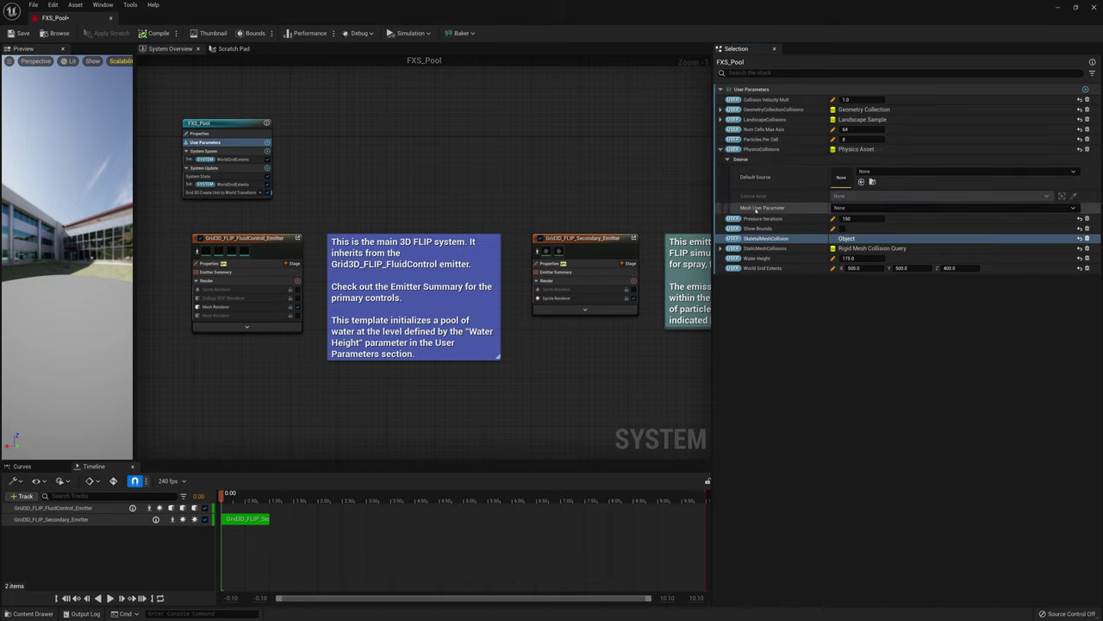
click(862, 209)
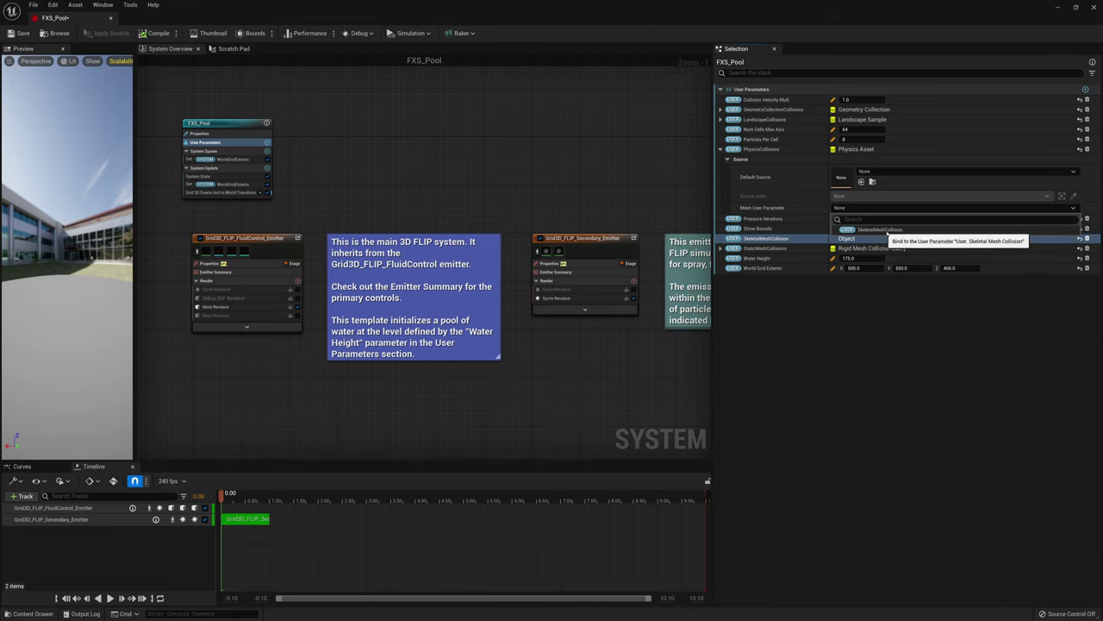
click(872, 230)
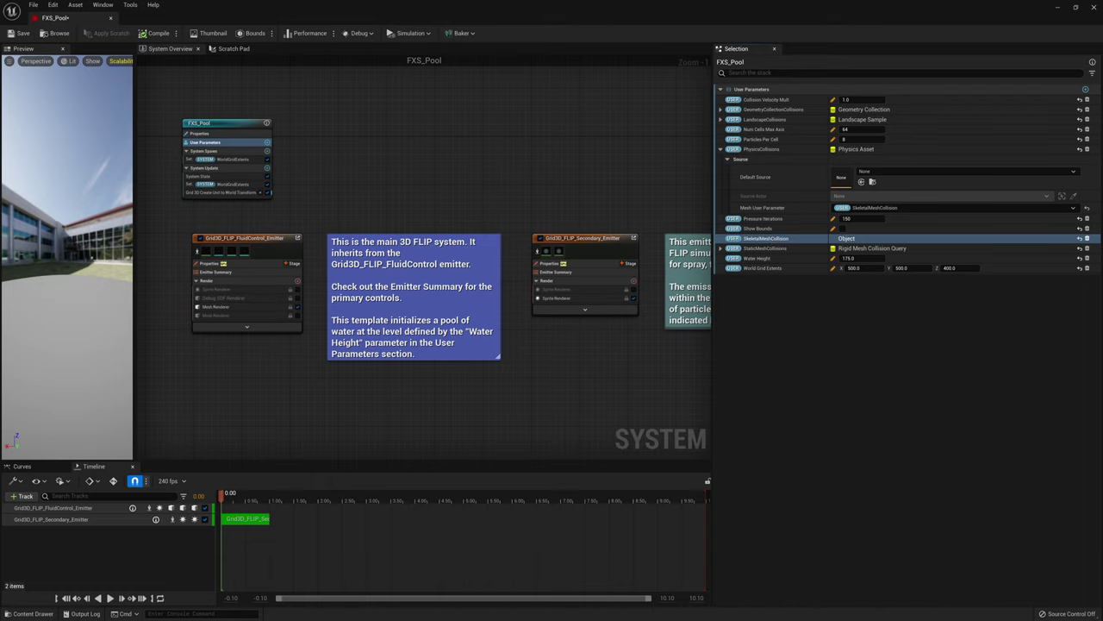
key(ctrl+s)
click(110, 19)
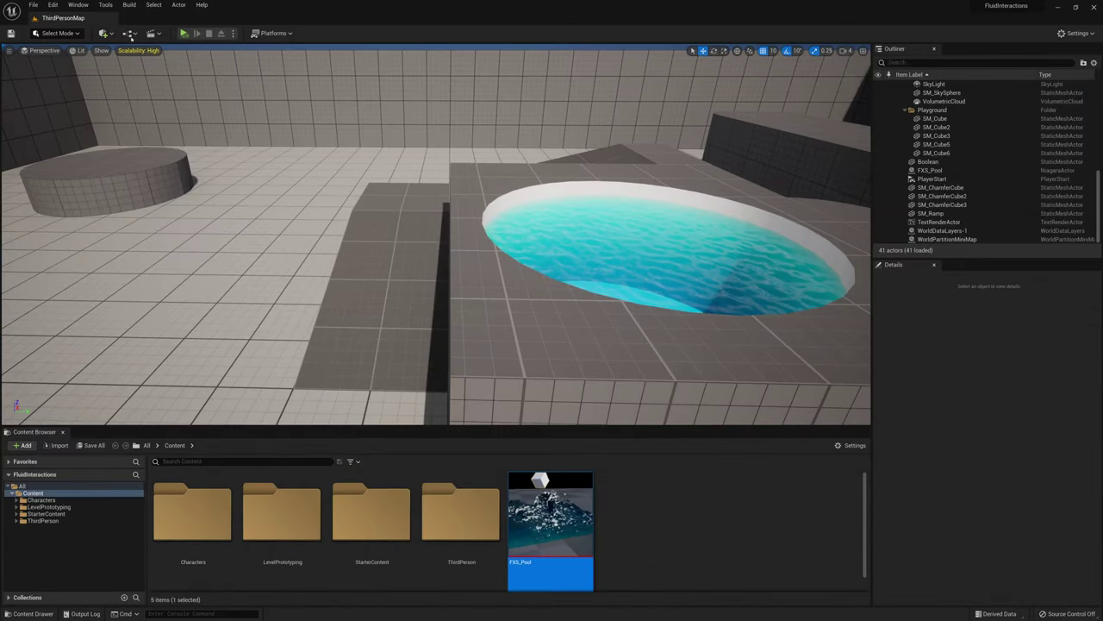
Step: Open the Level Blueprint of ThirdPersonMap and add an Event BeginPlay node to its Event Graph
click(130, 34)
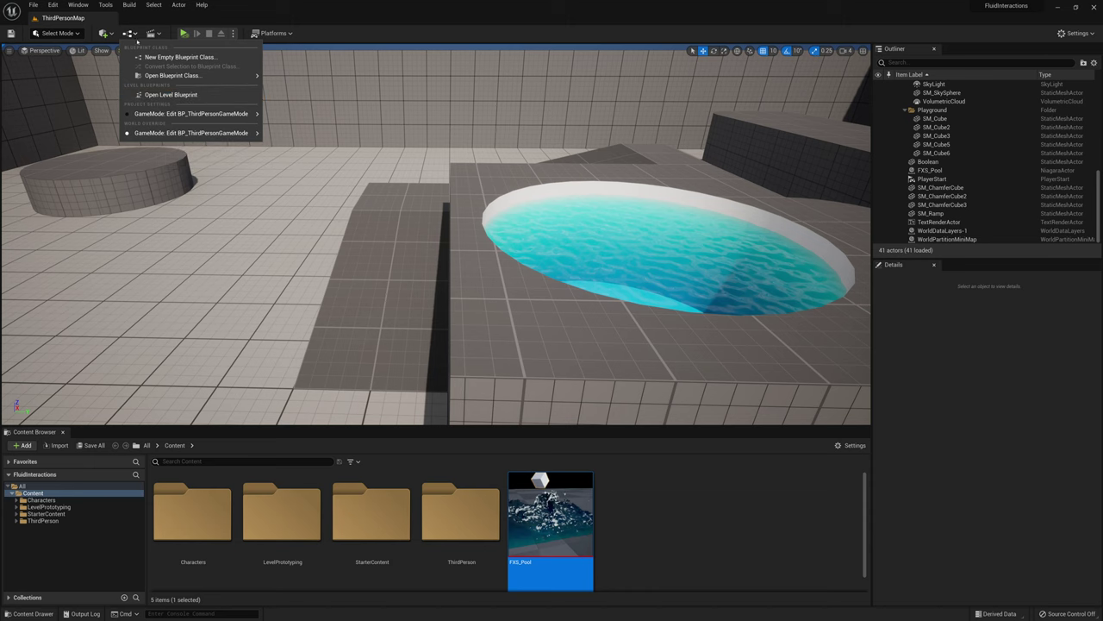
click(164, 97)
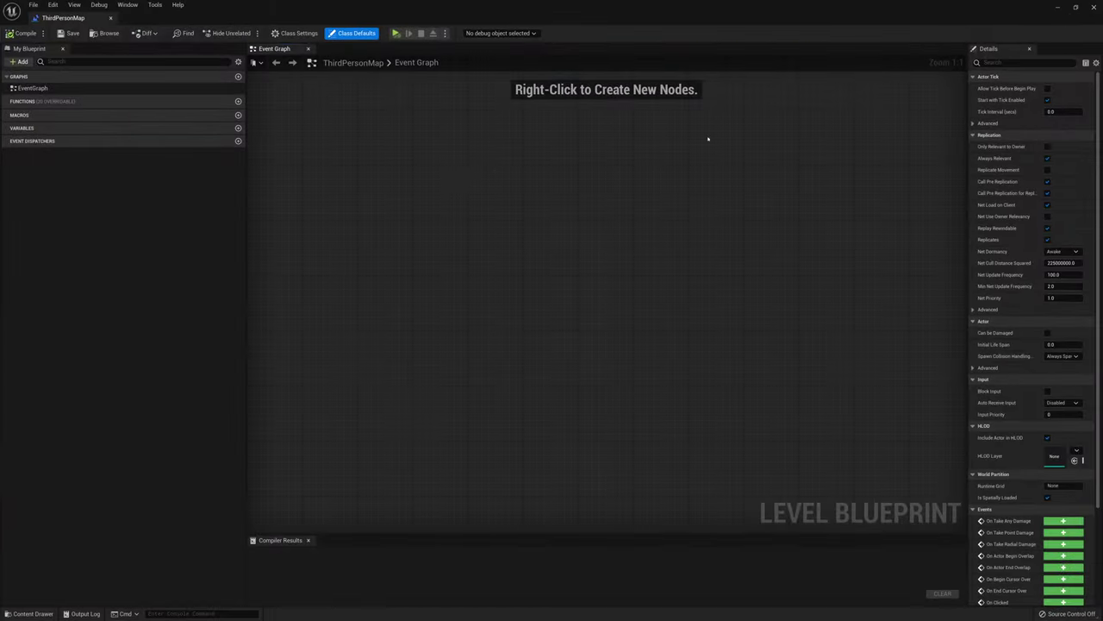
right_click(423, 245)
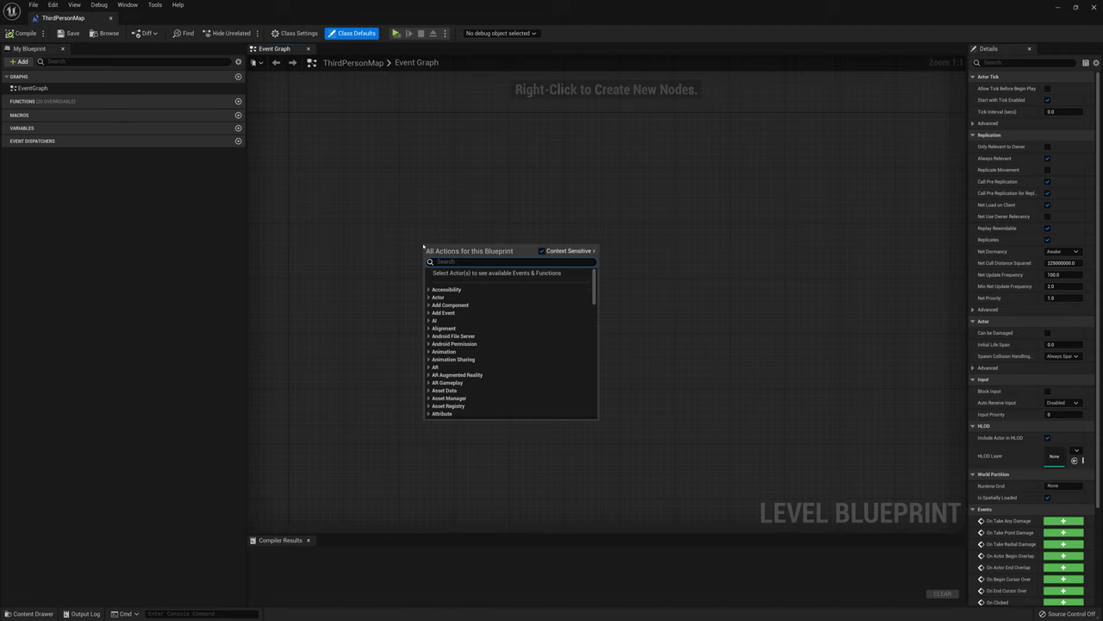
text(event beg)
key(Return)
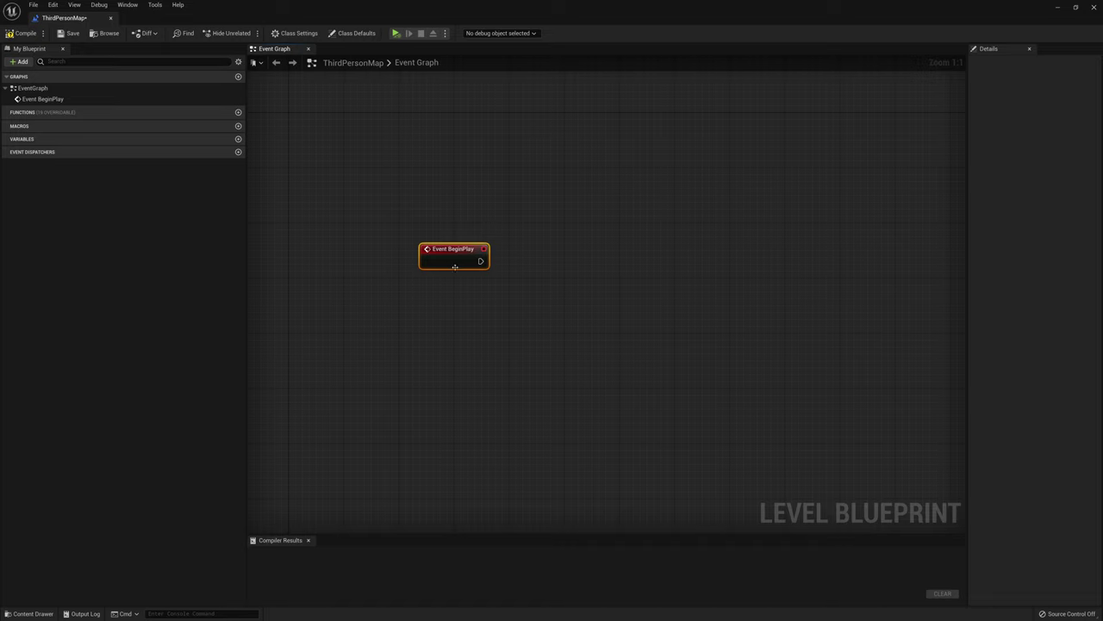
Step: Add a Set Niagara Variable (Object) node executed from Event BeginPlay, with Context Sensitive turned off, and align it with the event
drag(480, 261, 579, 210)
text(Set Niaga)
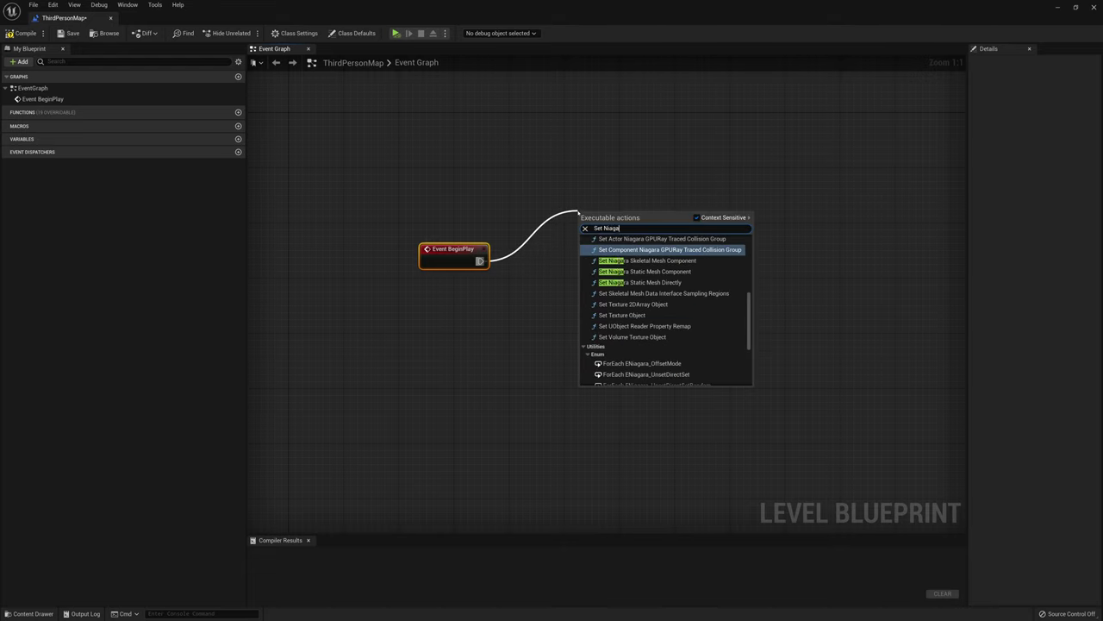
text(ra Va)
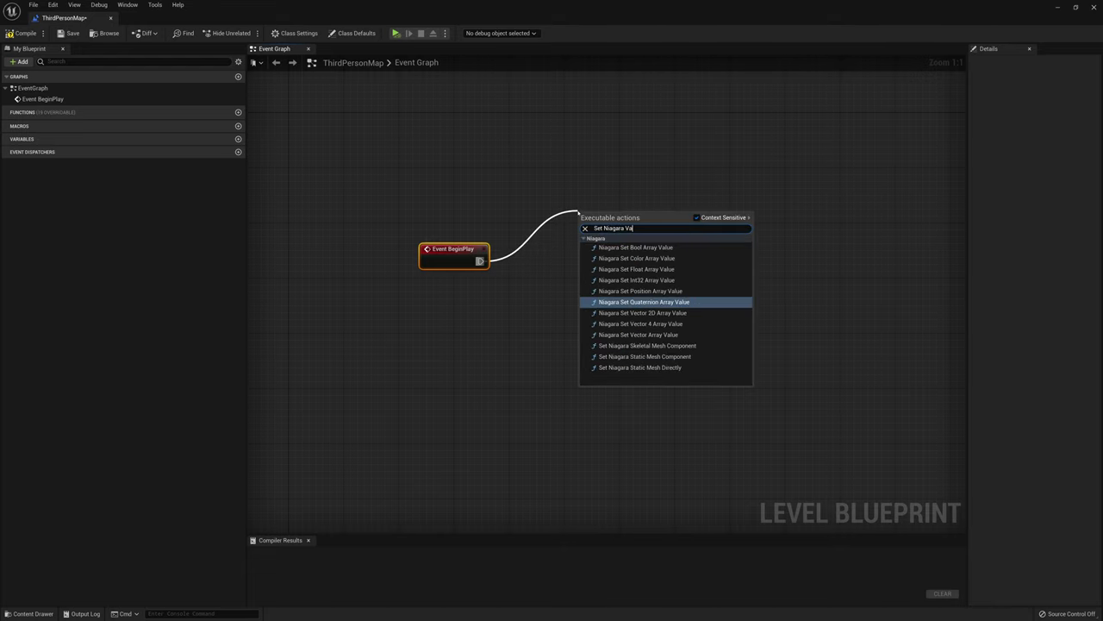
text(riable)
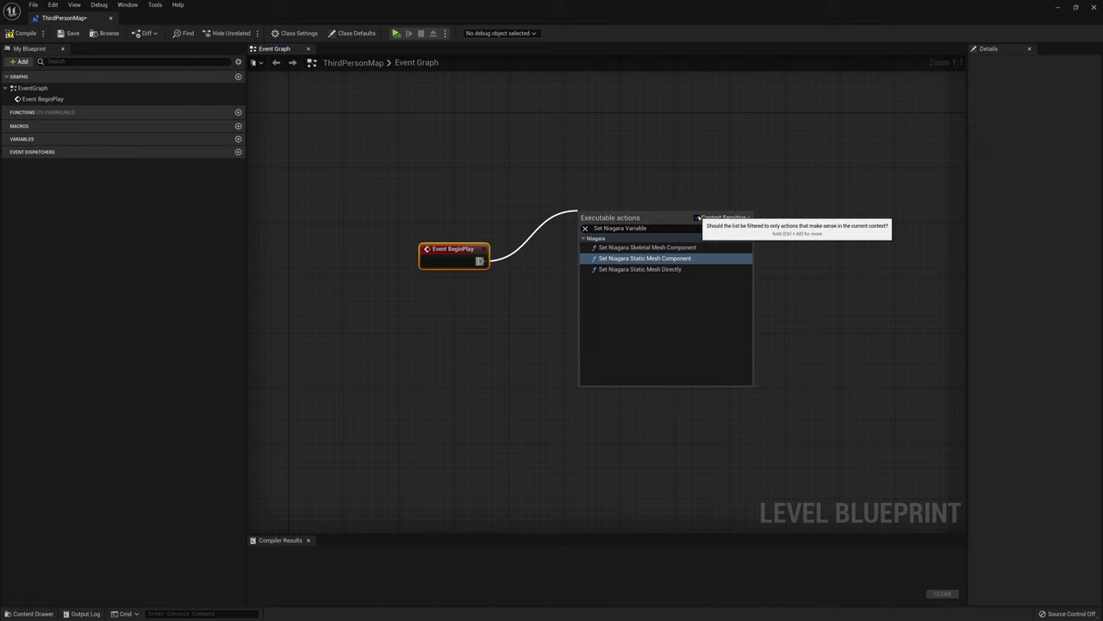
click(697, 218)
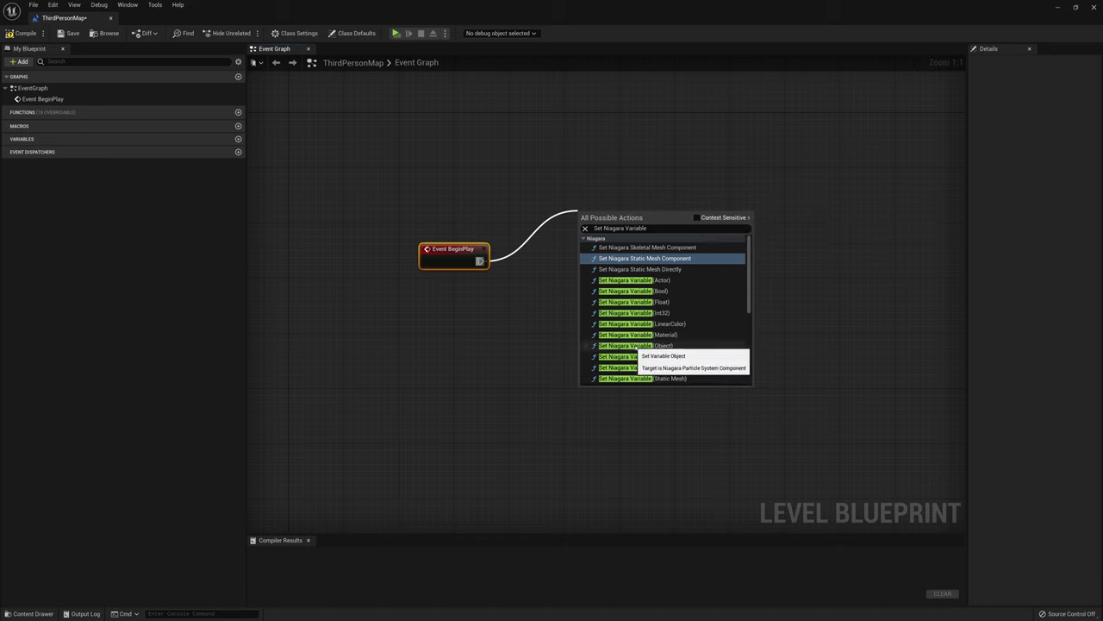
click(657, 345)
click(658, 345)
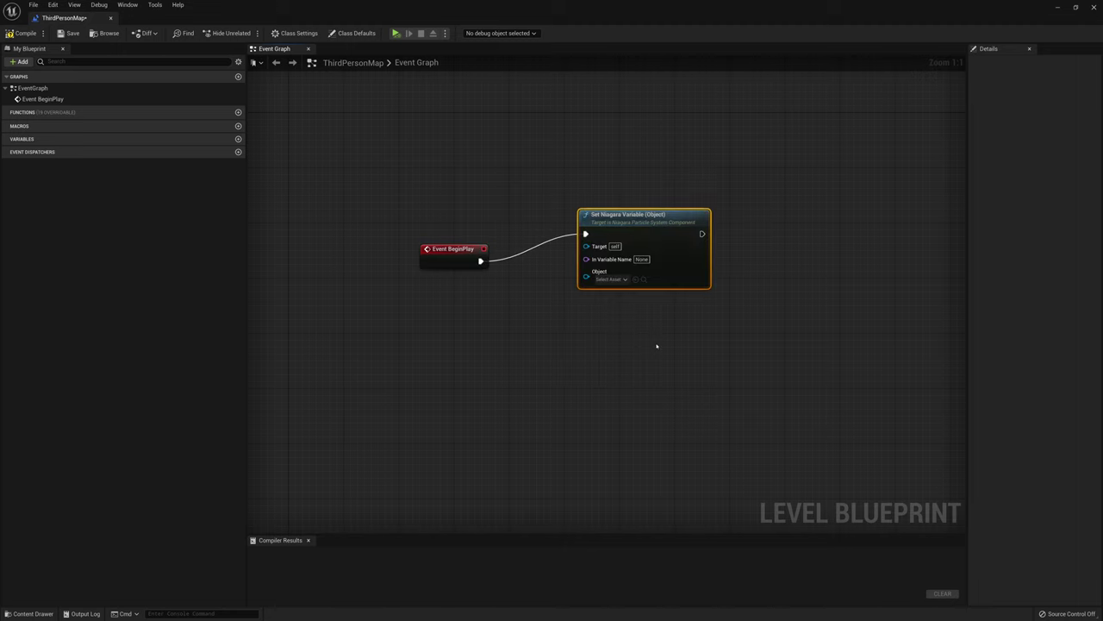
drag(602, 245, 629, 274)
Step: Shrink and move the Level Blueprint window so that both its nodes and the level's Outliner are accessible
drag(743, 9, 200, 62)
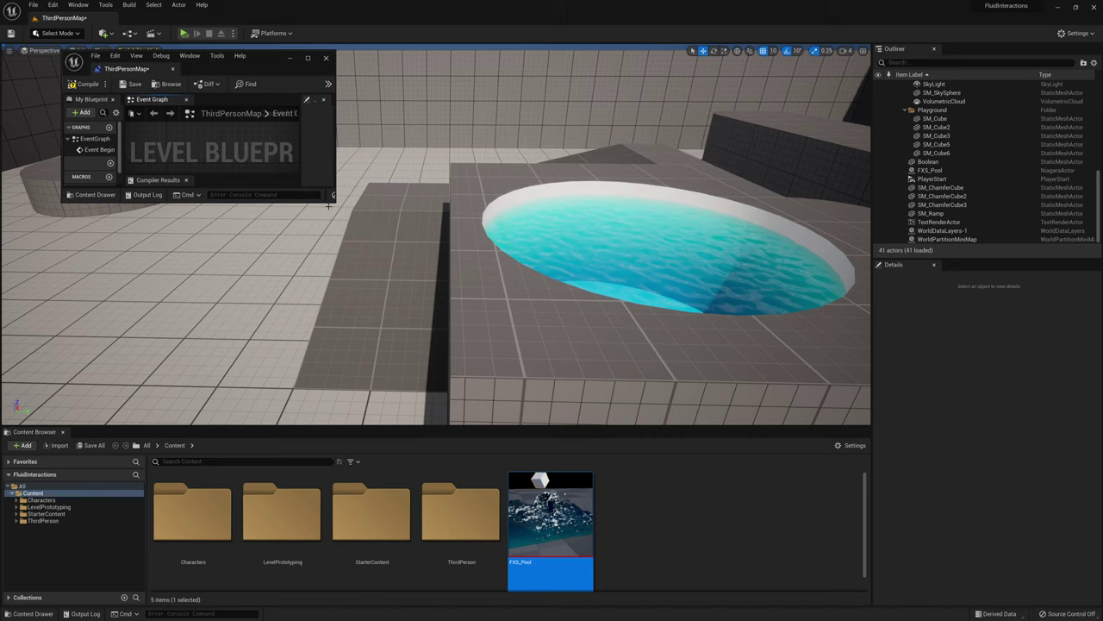
drag(333, 197, 672, 532)
right_drag(515, 401, 338, 309)
drag(516, 65, 431, 85)
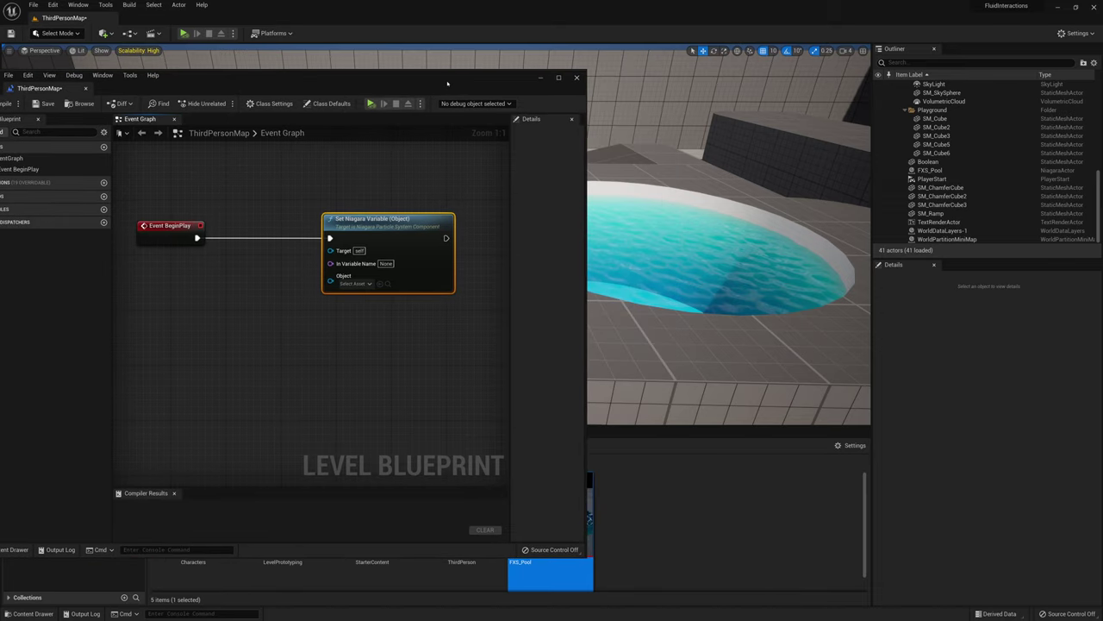
right_drag(656, 171, 633, 150)
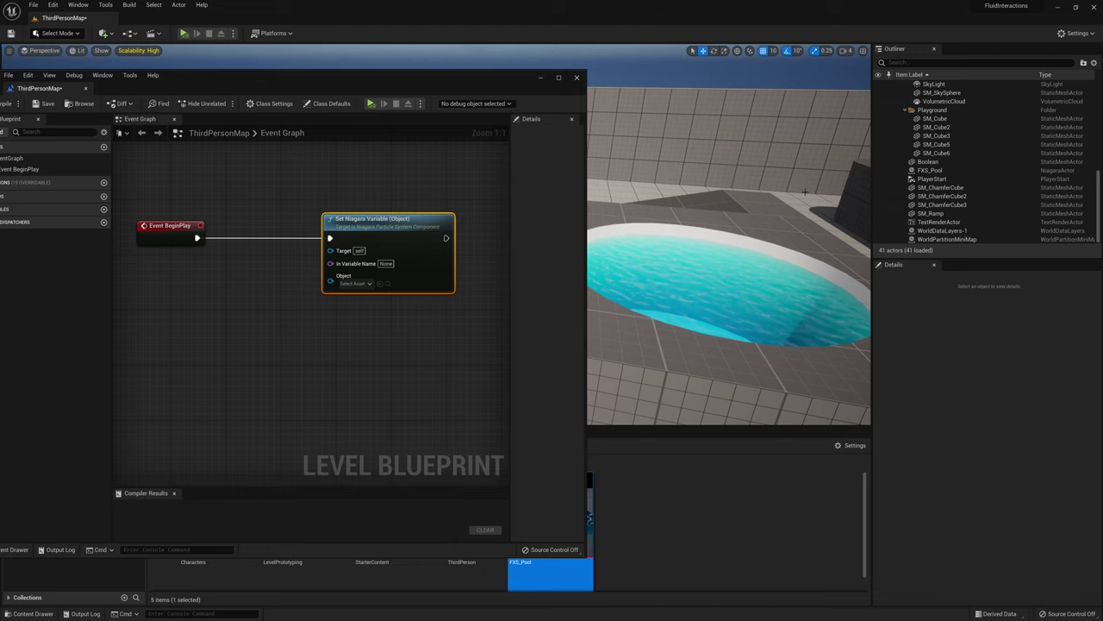
Step: Add a reference to the FXS_Pool actor in the graph, connect its Niagara Component to the Set Niagara Variable Target, and tidy the nodes
click(930, 170)
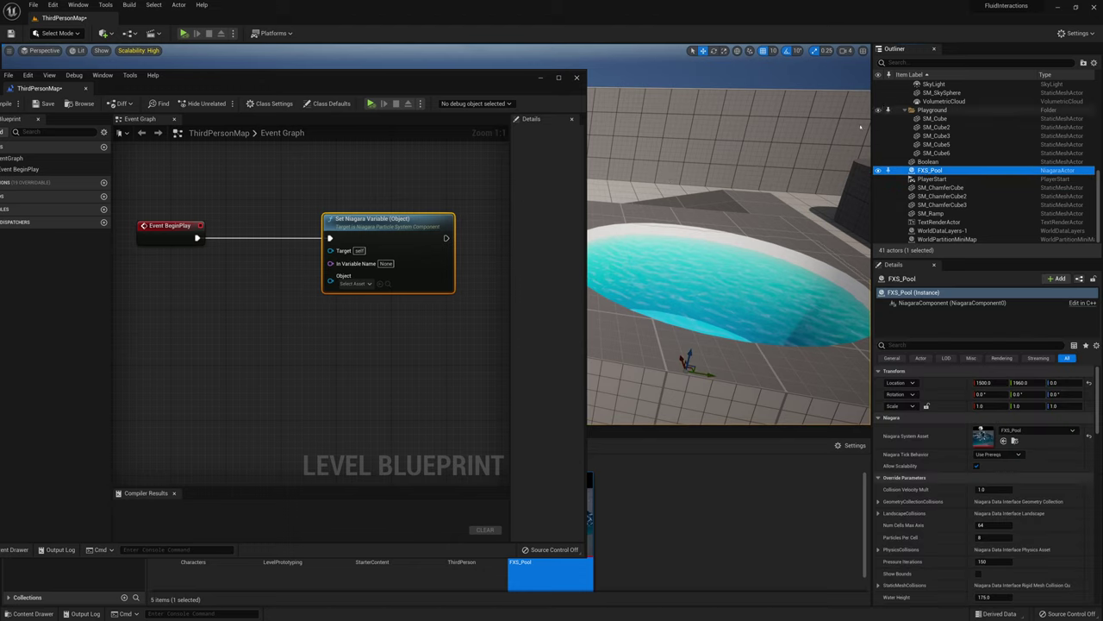
drag(947, 172, 449, 262)
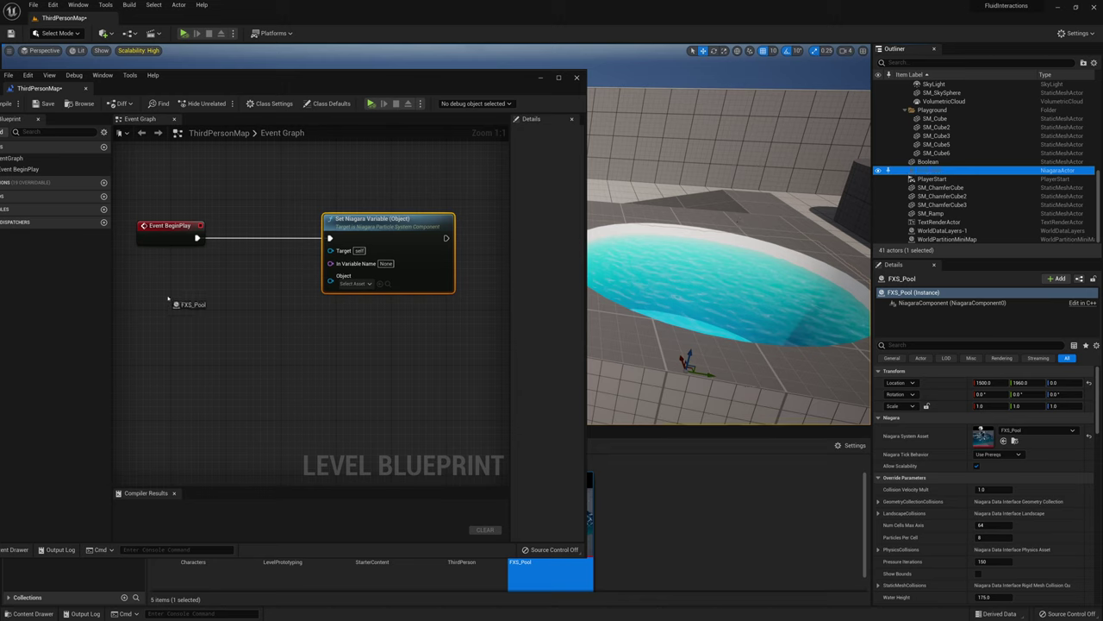
drag(168, 300, 171, 300)
drag(237, 304, 333, 251)
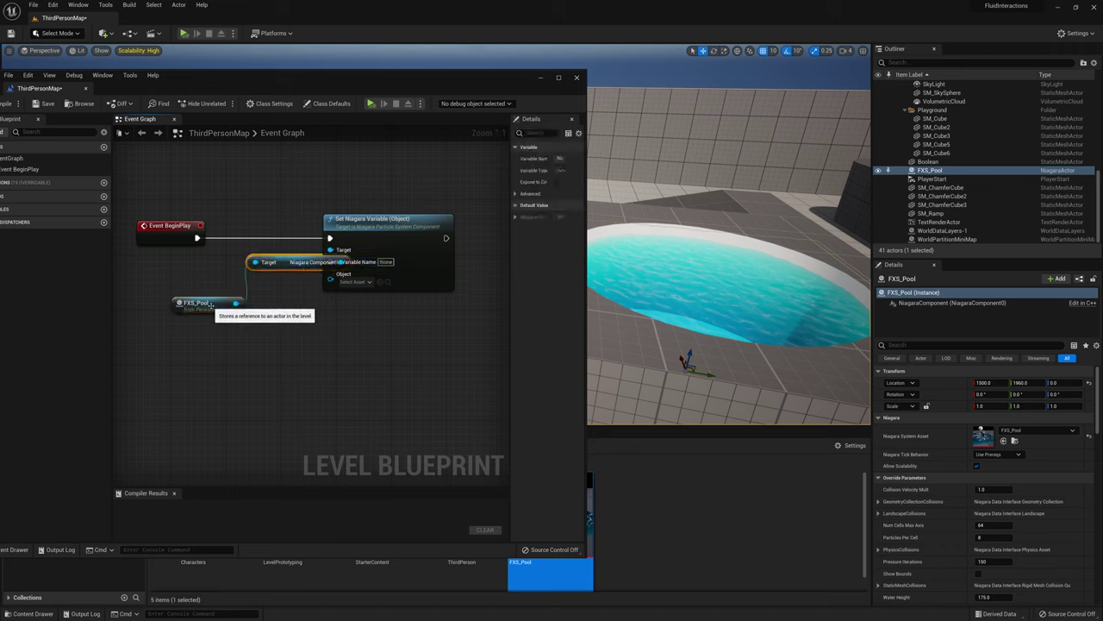
drag(209, 306, 161, 277)
drag(284, 262, 260, 276)
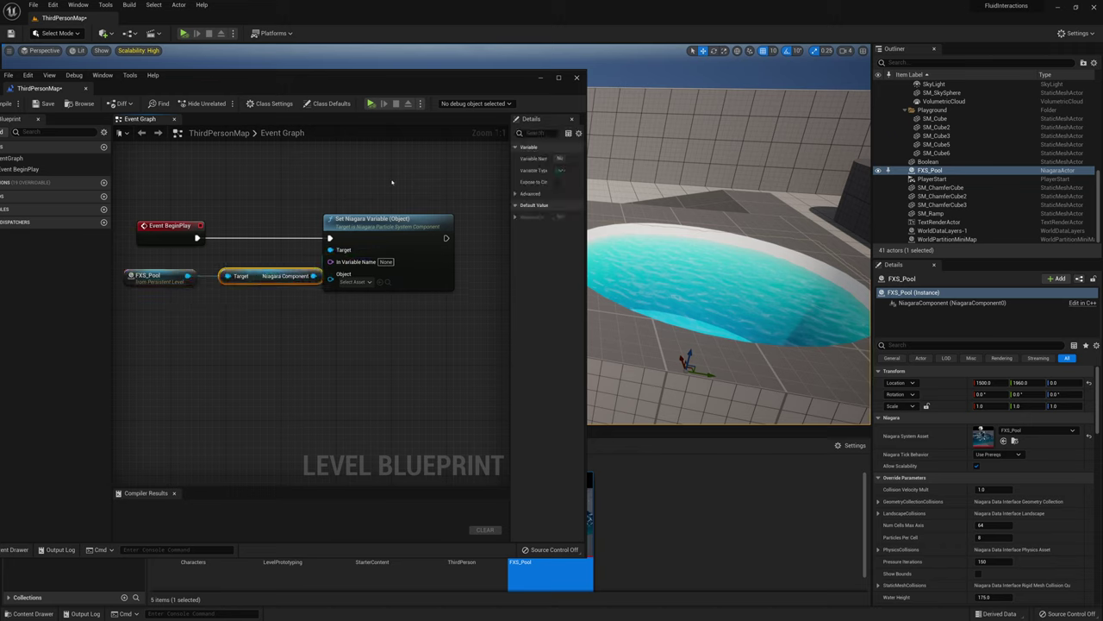
Step: Maximize the Level Blueprint window and set In Variable Name of the Set Niagara Variable (Object) node to SkeletalMeshCollision
double_click(427, 82)
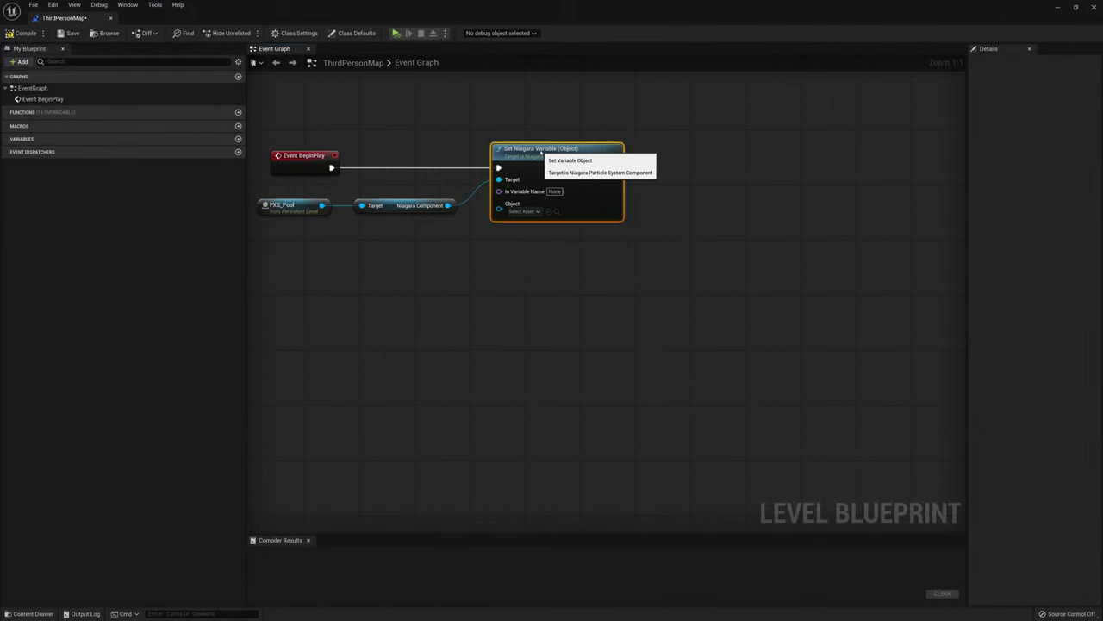
click(562, 191)
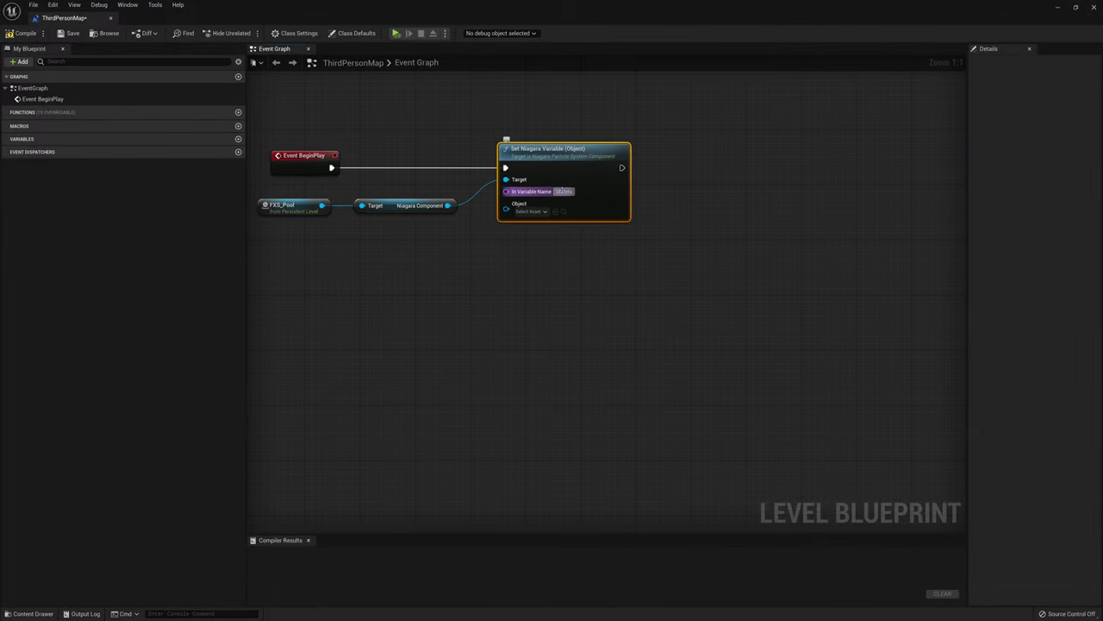
key(Return)
text(ision)
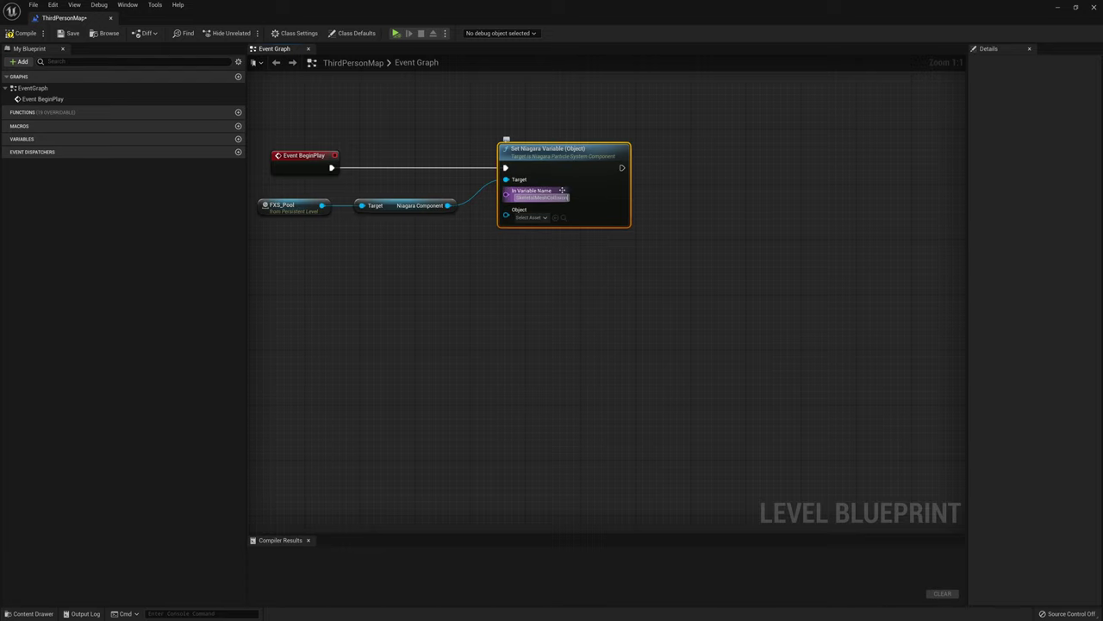